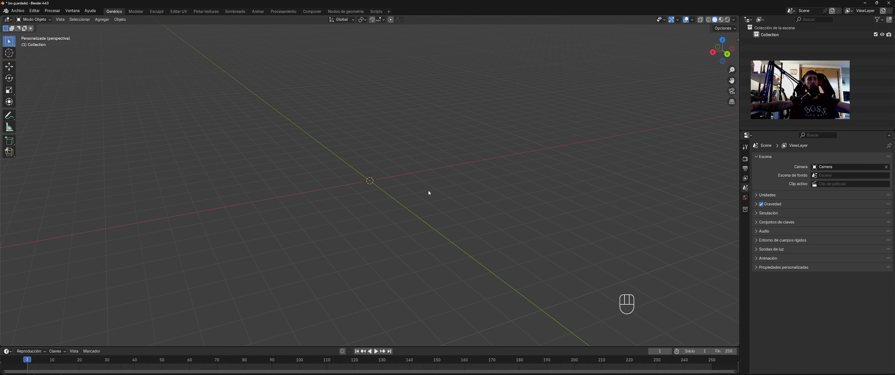
Step: Add a cube mesh at the origin of the empty scene
{"action": "middle_click_drag", "start_coordinate": [385, 166], "coordinate": [401, 189]}
{"action": "key", "text": "shift+a"}
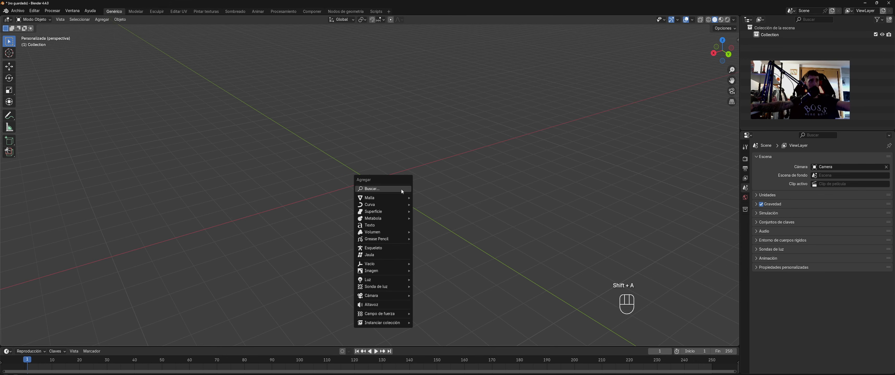
{"action": "mouse_move", "coordinate": [397, 196]}
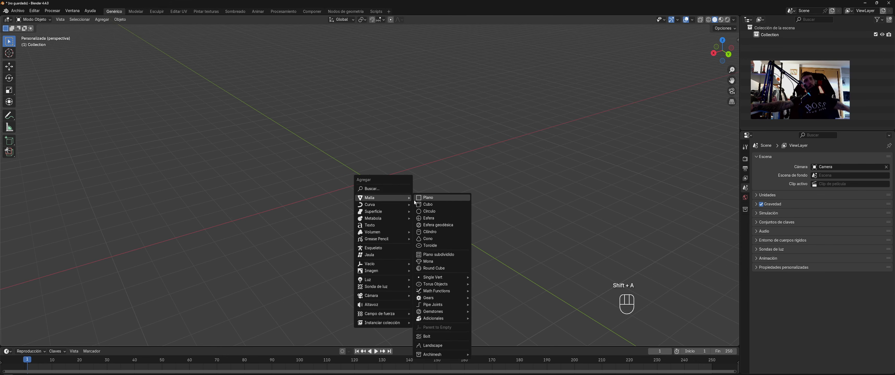
{"action": "left_click", "coordinate": [430, 205]}
{"action": "mouse_move", "coordinate": [430, 204]}
{"action": "middle_mouse_down"}
{"action": "mouse_move", "coordinate": [419, 181]}
{"action": "mouse_move", "coordinate": [434, 192]}
{"action": "middle_mouse_up"}
{"action": "scroll", "coordinate": [429, 184], "scroll_direction": "up", "scroll_amount": 2}
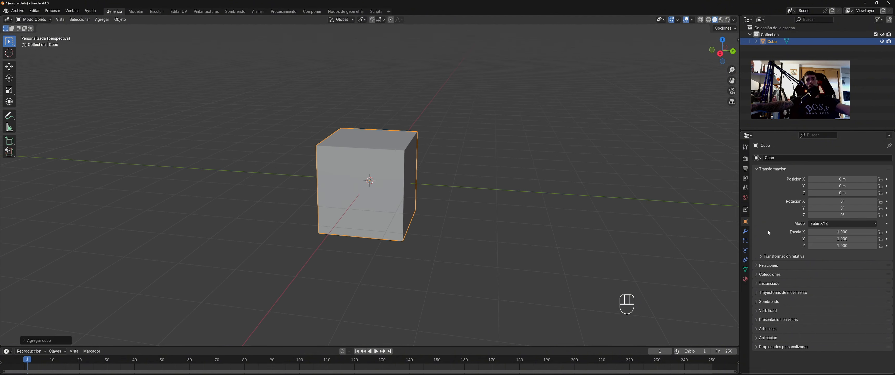
Step: Add a Repetir (array) generate modifier to the cube
{"action": "left_click", "coordinate": [745, 232]}
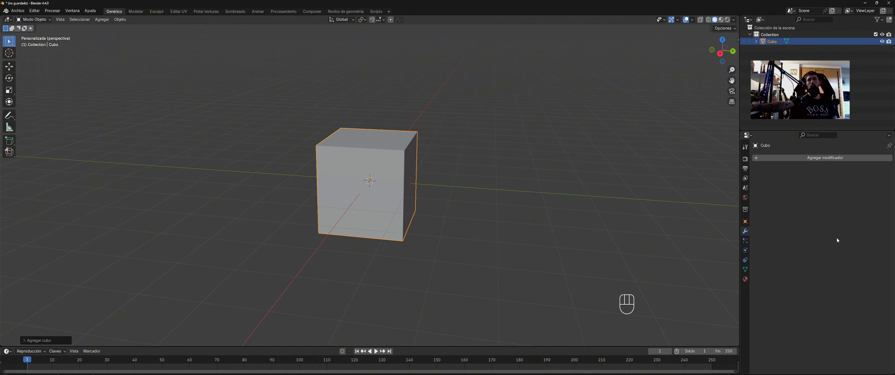
{"action": "left_click", "coordinate": [843, 158]}
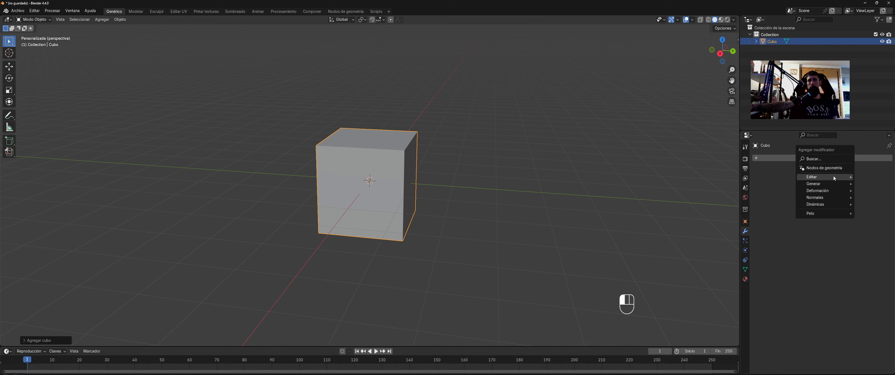
{"action": "mouse_move", "coordinate": [822, 184]}
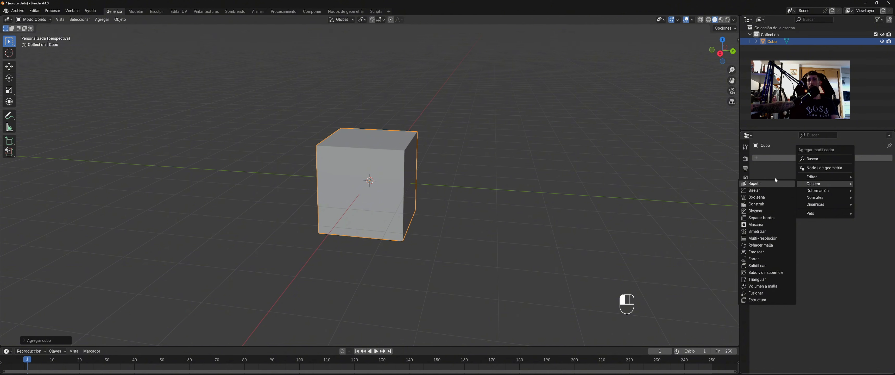
{"action": "left_click", "coordinate": [761, 184]}
{"action": "middle_click_drag", "start_coordinate": [542, 146], "coordinate": [630, 180]}
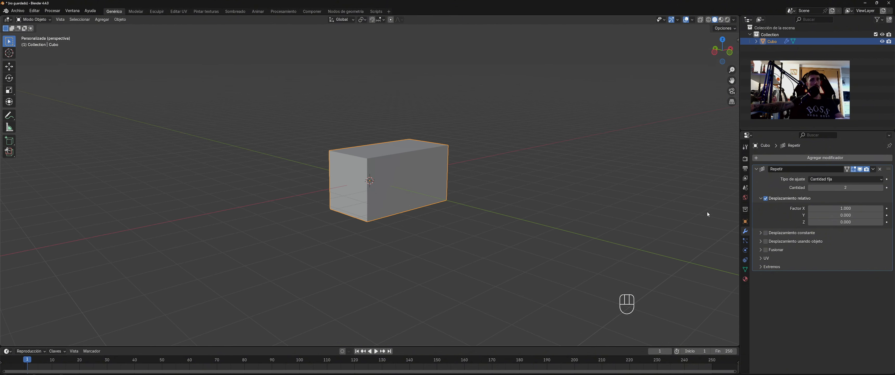
Step: Set the Repetir modifier's count to 4 and its relative offset Factor X to 1.200
{"action": "left_click_drag", "start_coordinate": [845, 188], "coordinate": [862, 187]}
{"action": "middle_click_drag", "start_coordinate": [674, 181], "coordinate": [737, 196]}
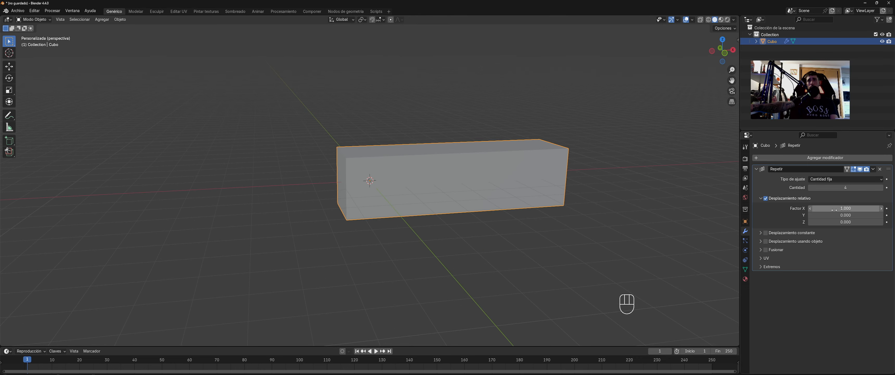
{"action": "left_click_drag", "start_coordinate": [844, 208], "coordinate": [828, 208]}
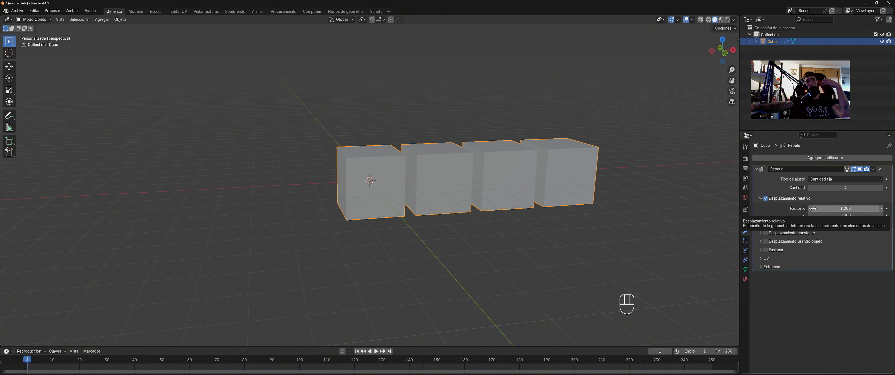
{"action": "middle_click_drag", "start_coordinate": [698, 163], "coordinate": [667, 189]}
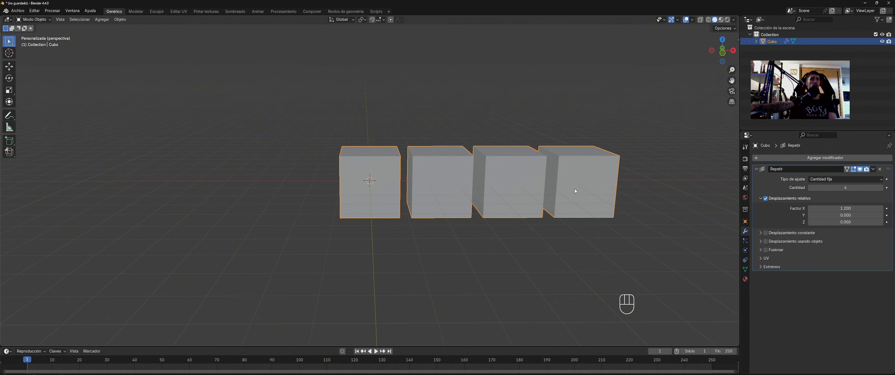
{"action": "middle_click_drag", "start_coordinate": [574, 191], "coordinate": [561, 190]}
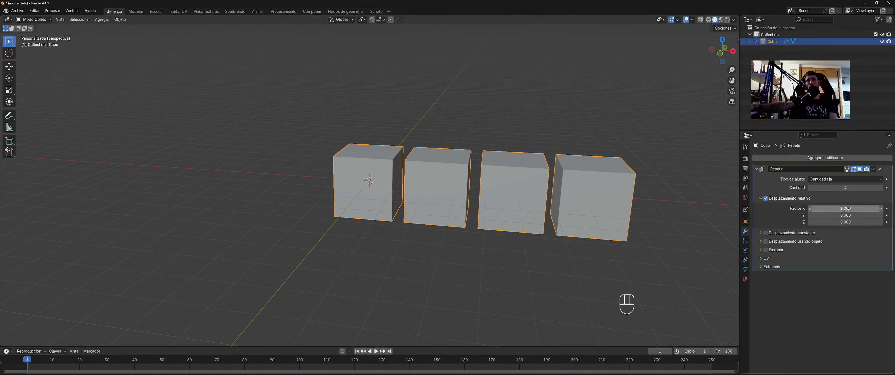
Step: Raise the Repetir count to 6 and remove the modifier from the cube
{"action": "left_click", "coordinate": [877, 187]}
{"action": "left_click", "coordinate": [877, 187]}
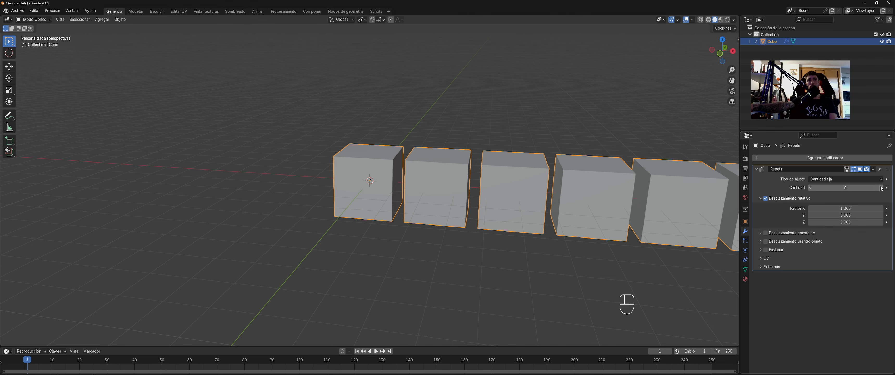
{"action": "middle_click_drag", "start_coordinate": [571, 209], "coordinate": [628, 197]}
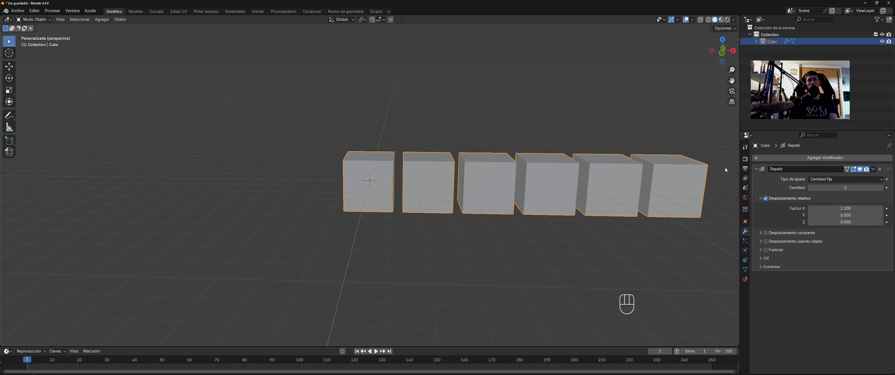
{"action": "left_click", "coordinate": [879, 169]}
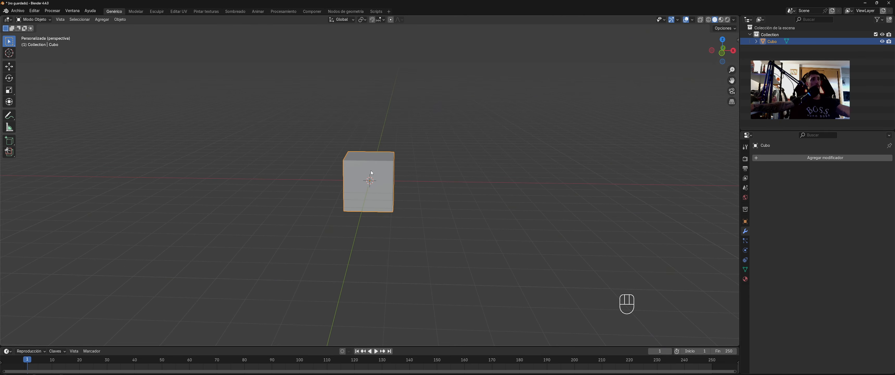
Step: In Edit Mode, duplicate the cube's mesh twice along the X axis to make a spaced row of three
{"action": "key", "text": "Tab"}
{"action": "middle_click_drag", "start_coordinate": [364, 185], "coordinate": [400, 175]}
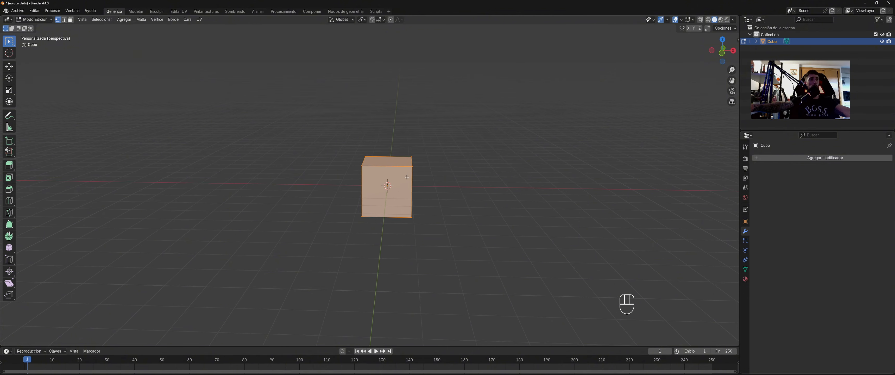
{"action": "scroll", "coordinate": [407, 177], "scroll_direction": "up", "scroll_amount": 2}
{"action": "scroll", "coordinate": [434, 186], "scroll_direction": "up", "scroll_amount": 3}
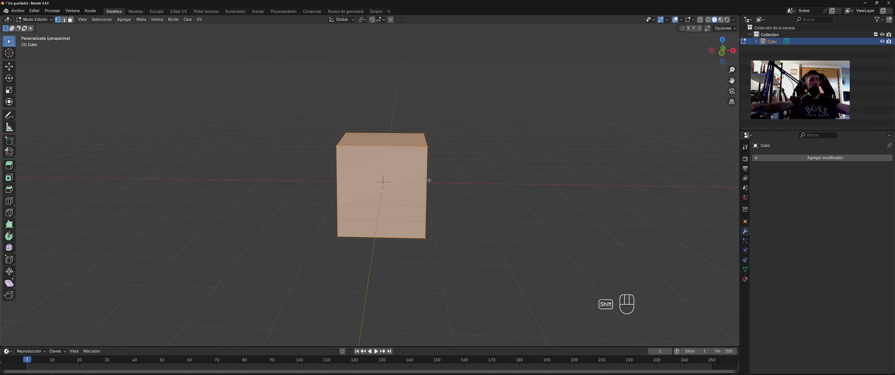
{"action": "key", "text": "shift+d"}
{"action": "key", "text": "x"}
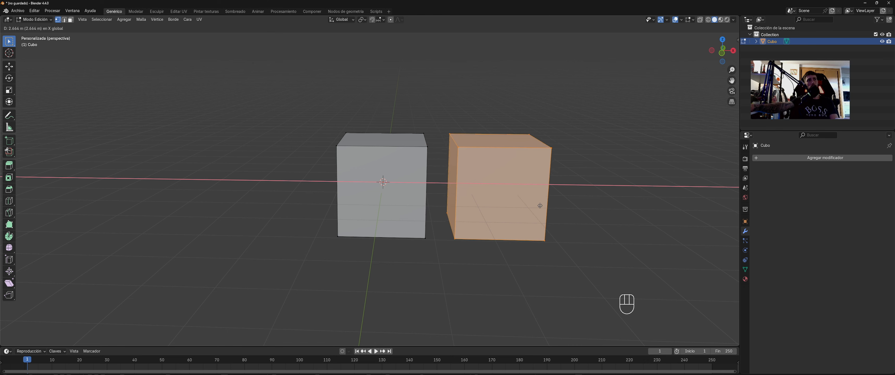
{"action": "left_click", "coordinate": [535, 203]}
{"action": "key", "text": "shift+d"}
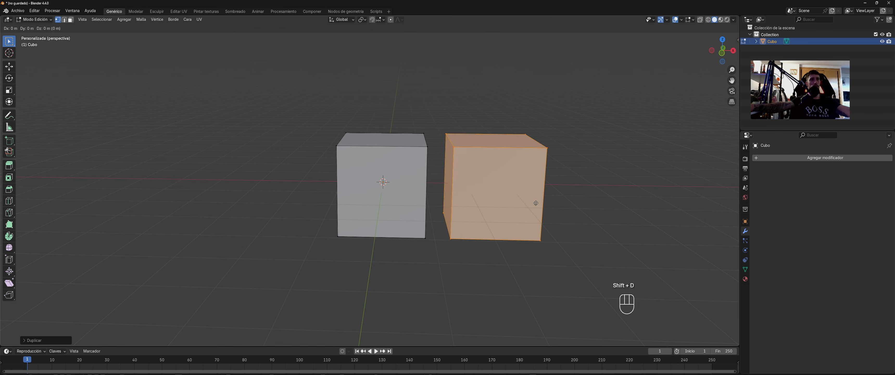
{"action": "key", "text": "x"}
{"action": "left_click", "coordinate": [660, 203]}
{"action": "middle_click_drag", "start_coordinate": [661, 203], "coordinate": [573, 198], "text": "shift"}
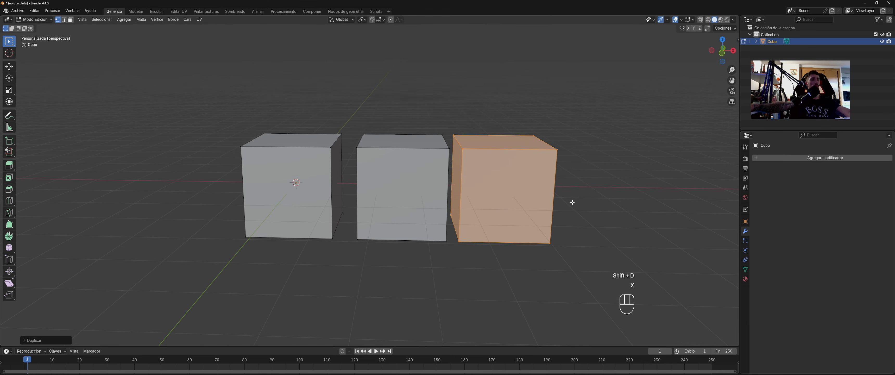
Step: Undo both cube duplications and return to Object Mode
{"action": "key", "text": "ctrl+x"}
{"action": "key", "text": "ctrl+z"}
{"action": "key", "text": "ctrl+z"}
{"action": "key", "text": "ctrl+z"}
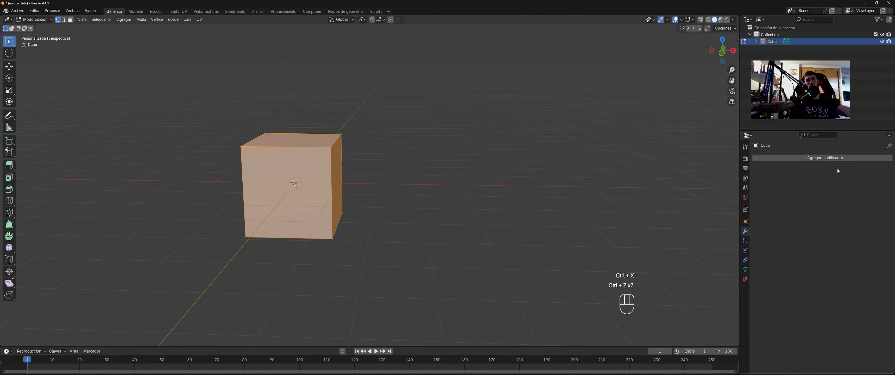
{"action": "key", "text": "Tab"}
{"action": "middle_click_drag", "start_coordinate": [466, 183], "coordinate": [456, 185]}
{"action": "key", "text": "Tab"}
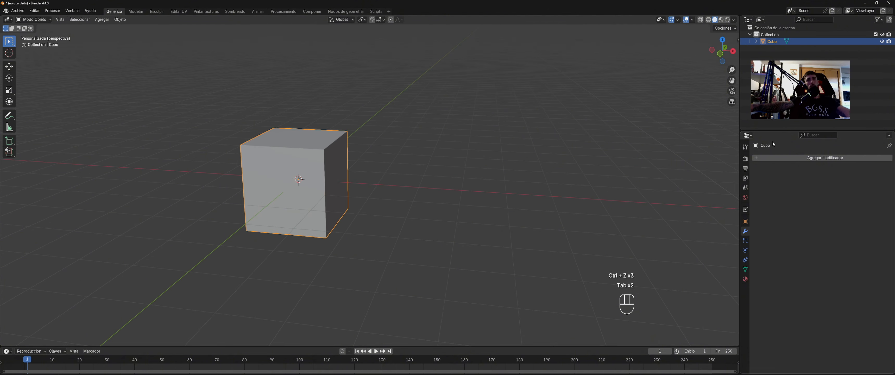
Step: Add a Repetir modifier to the cube with a count of 4
{"action": "left_click", "coordinate": [774, 158]}
{"action": "mouse_move", "coordinate": [764, 157]}
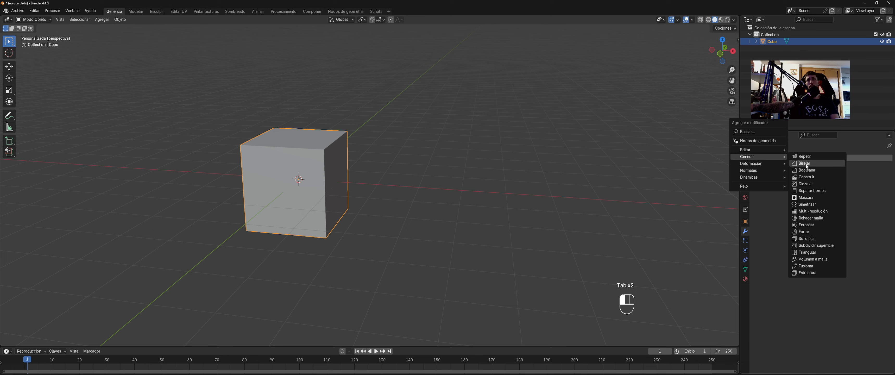
{"action": "left_click", "coordinate": [803, 156]}
{"action": "left_click", "coordinate": [881, 188]}
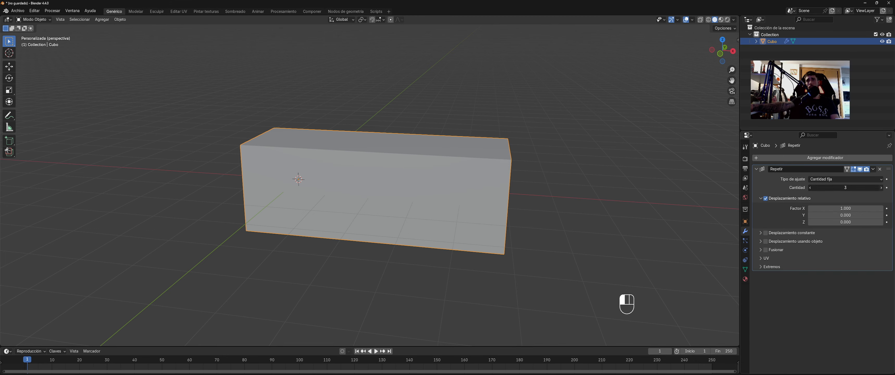
{"action": "left_click", "coordinate": [881, 187]}
Step: Set the relative offset Factor X to 1.200 to leave gaps between the cube copies
{"action": "mouse_move", "coordinate": [870, 208]}
{"action": "left_mouse_down"}
{"action": "mouse_move", "coordinate": [889, 208]}
{"action": "mouse_move", "coordinate": [879, 208]}
{"action": "left_mouse_up"}
{"action": "scroll", "coordinate": [561, 170], "scroll_direction": "down", "scroll_amount": 3}
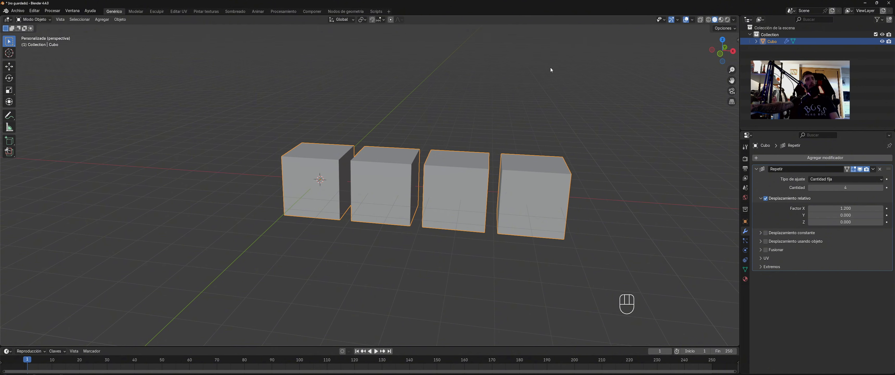
{"action": "middle_click_drag", "start_coordinate": [574, 137], "coordinate": [411, 184]}
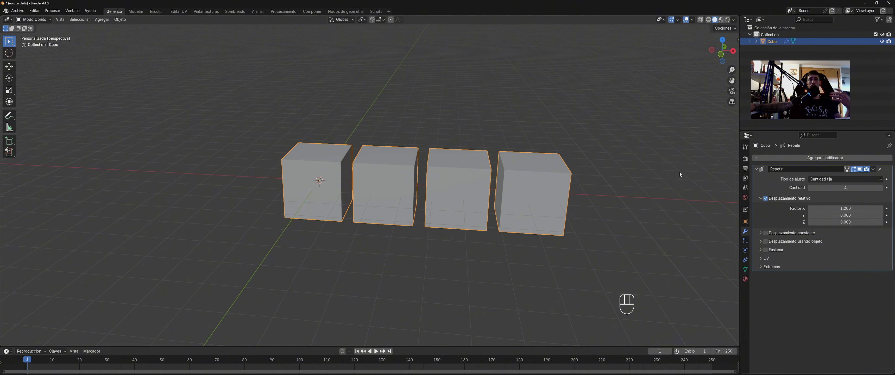
Step: Enable the modifier's constant offset and set the relative offset factor Y to 1.800
{"action": "left_click", "coordinate": [765, 232]}
{"action": "middle_click_drag", "start_coordinate": [681, 226], "coordinate": [697, 229]}
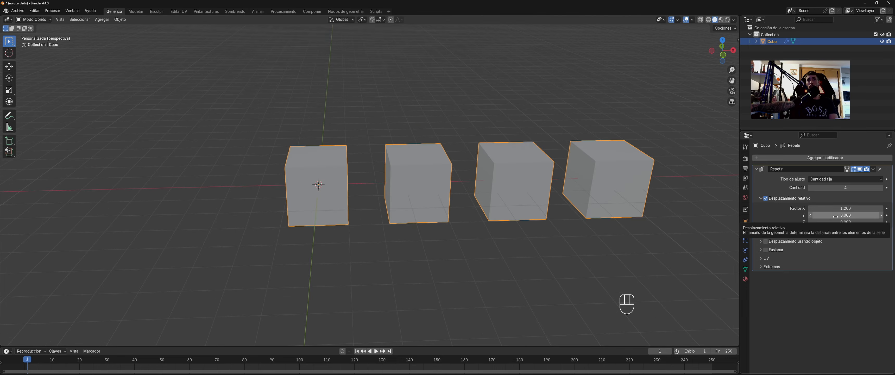
{"action": "left_click_drag", "start_coordinate": [835, 217], "coordinate": [878, 216]}
{"action": "middle_click_drag", "start_coordinate": [522, 193], "coordinate": [434, 193]}
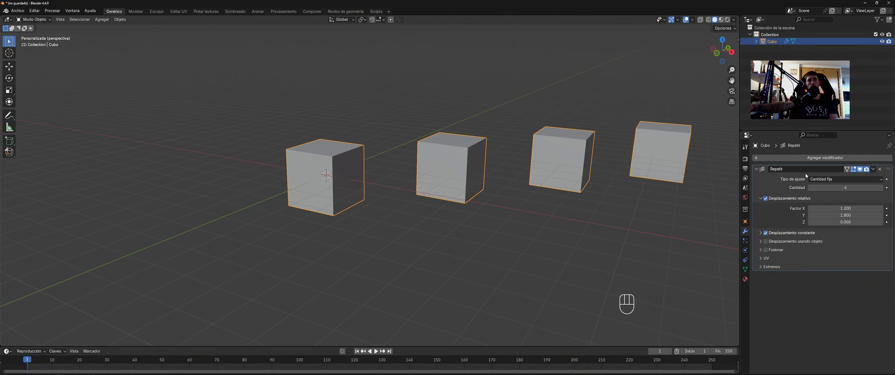
Step: Reset all relative offset factors to their default values and disable the constant offset
{"action": "right_click", "coordinate": [833, 215]}
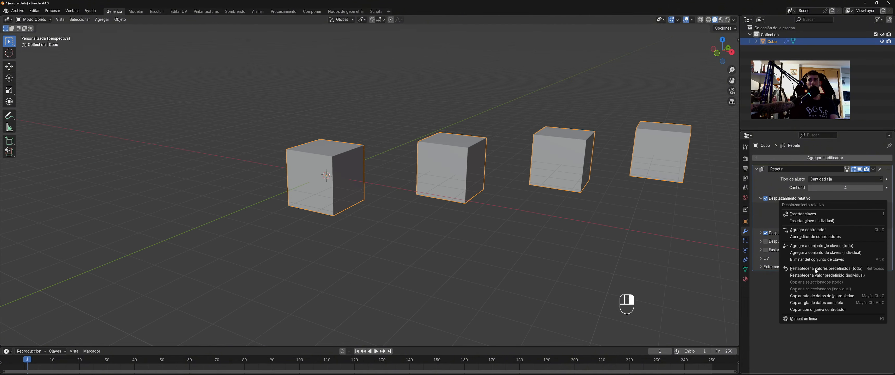
{"action": "left_click", "coordinate": [816, 268]}
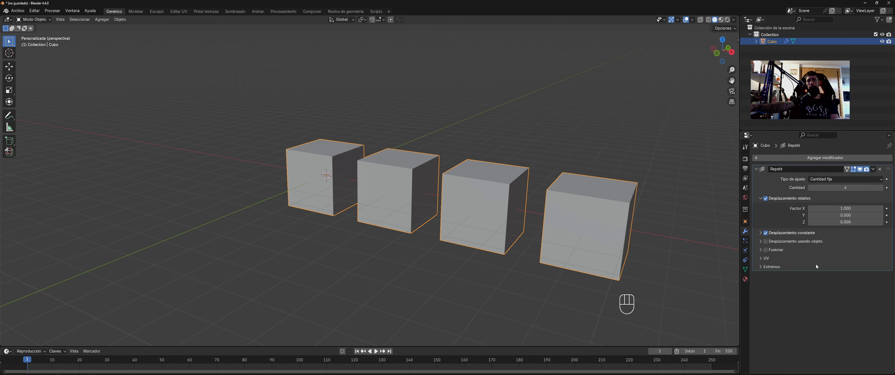
{"action": "left_click", "coordinate": [765, 233]}
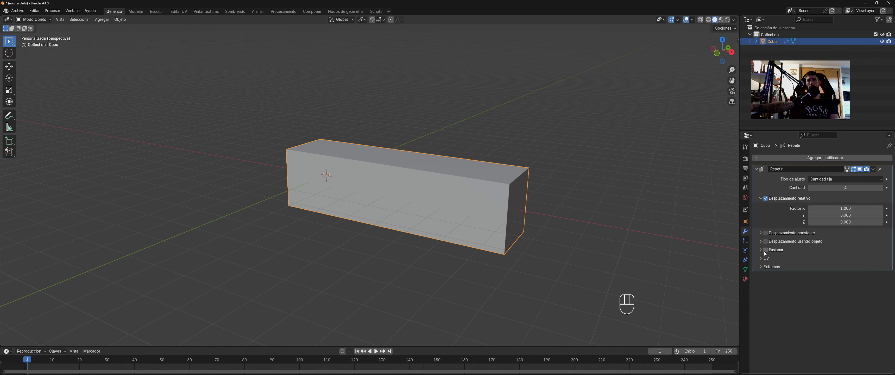
Step: Enable object offset in the cube's Repetir modifier and add an empty at the scene origin
{"action": "left_click", "coordinate": [759, 241]}
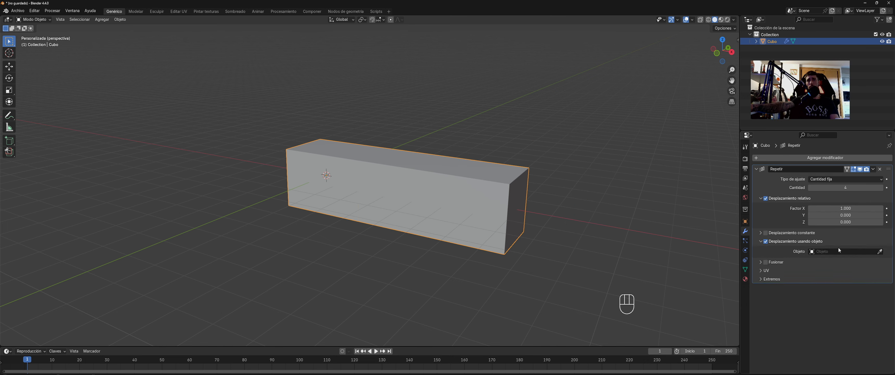
{"action": "middle_click_drag", "start_coordinate": [678, 235], "coordinate": [555, 214]}
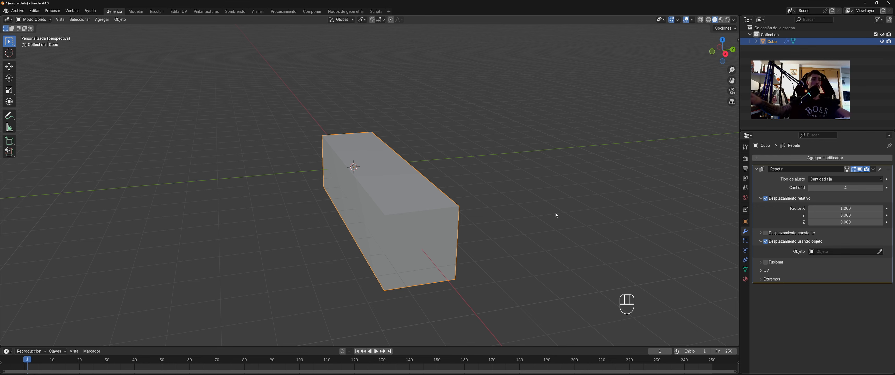
{"action": "left_click", "coordinate": [533, 188]}
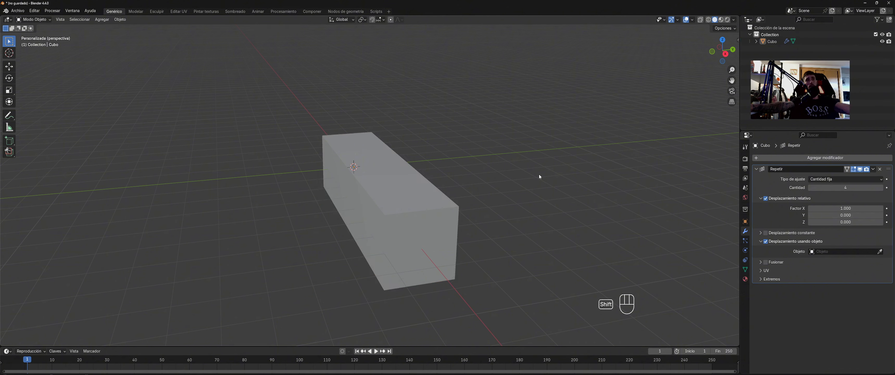
{"action": "key", "text": "shift+a"}
{"action": "mouse_move", "coordinate": [537, 173]}
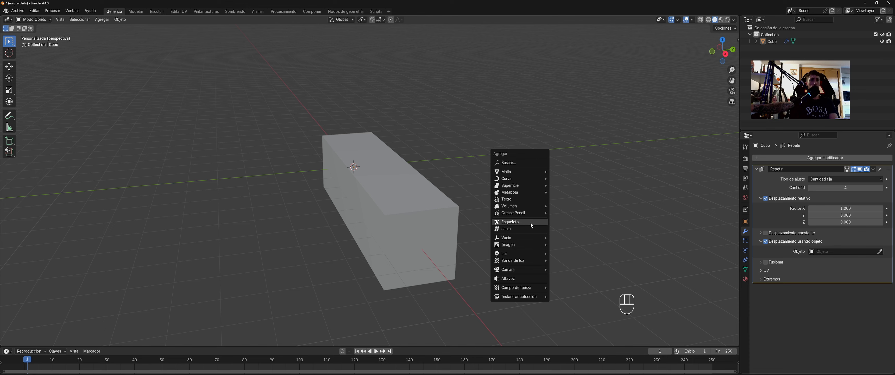
{"action": "mouse_move", "coordinate": [526, 238]}
{"action": "left_click", "coordinate": [563, 238]}
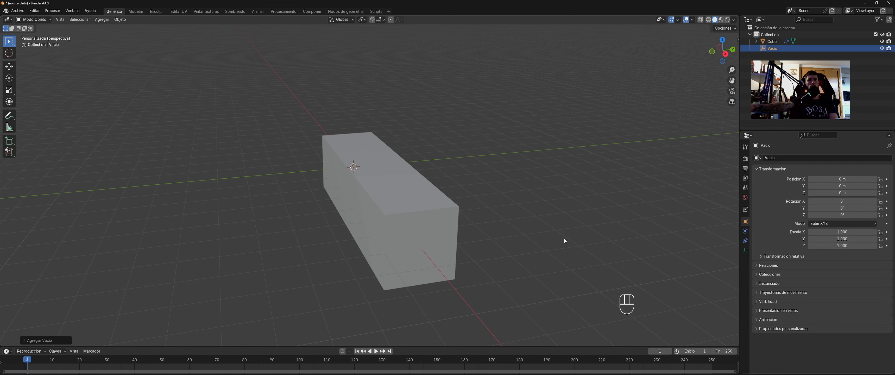
Step: Delete the cube and select the empty at the scene origin to inspect it on its own
{"action": "middle_click_drag", "start_coordinate": [563, 238], "coordinate": [435, 186]}
{"action": "left_click", "coordinate": [365, 189]}
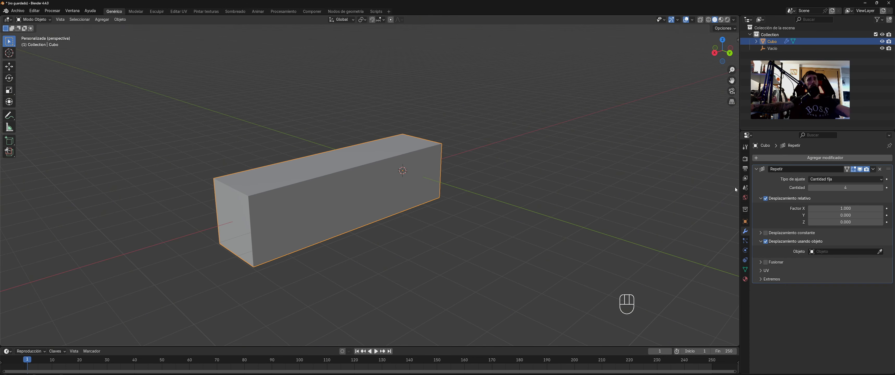
{"action": "key", "text": "Delete"}
{"action": "left_click", "coordinate": [402, 160]}
{"action": "middle_click_drag", "start_coordinate": [455, 173], "coordinate": [479, 175]}
{"action": "scroll", "coordinate": [422, 157], "scroll_direction": "up", "scroll_amount": 5}
{"action": "middle_click_drag", "start_coordinate": [421, 155], "coordinate": [523, 176]}
{"action": "scroll", "coordinate": [441, 151], "scroll_direction": "up", "scroll_amount": 1}
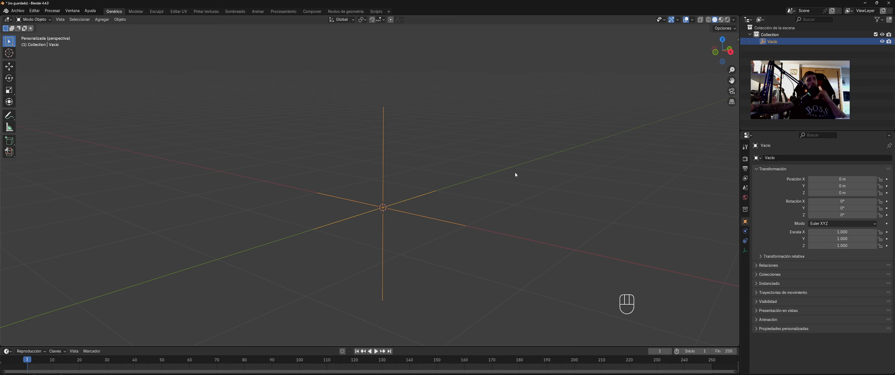
{"action": "middle_click_drag", "start_coordinate": [455, 173], "coordinate": [477, 169]}
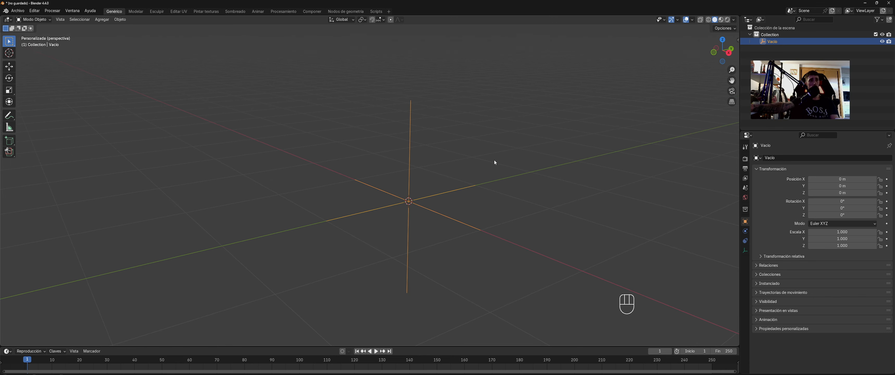
Step: Undo the cube's deletion and the adding of the empty, and disable object offset in the Repetir modifier
{"action": "key", "text": "ctrl+z"}
{"action": "key", "text": "ctrl+z"}
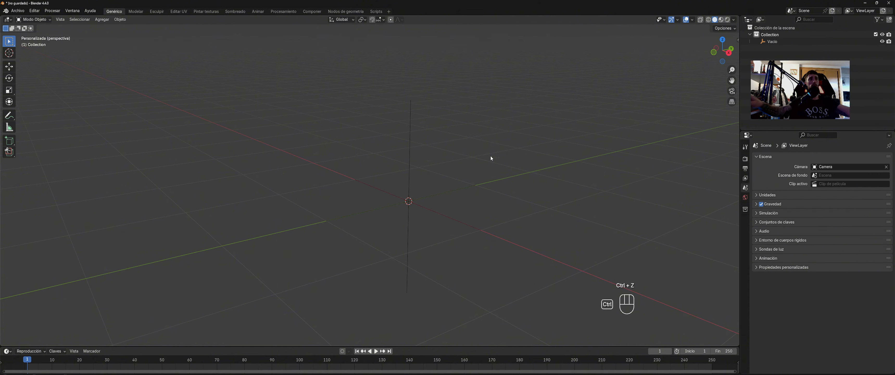
{"action": "key", "text": "ctrl+z"}
{"action": "key", "text": "ctrl+z"}
{"action": "middle_click_drag", "start_coordinate": [485, 174], "coordinate": [587, 173]}
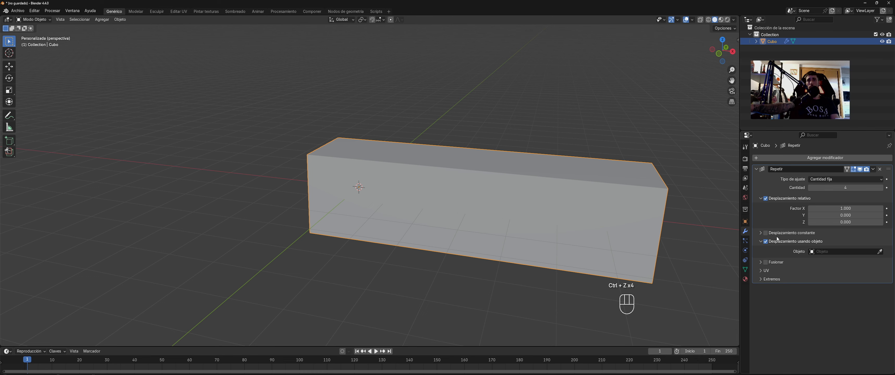
{"action": "left_click", "coordinate": [765, 242]}
{"action": "middle_click_drag", "start_coordinate": [573, 178], "coordinate": [493, 175]}
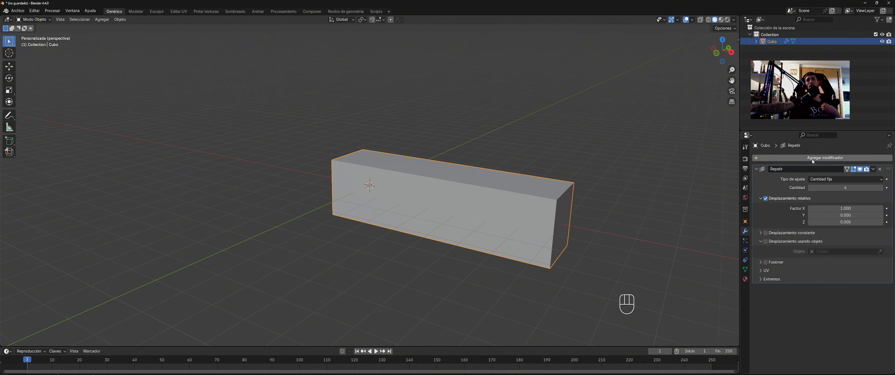
{"action": "middle_click_drag", "start_coordinate": [633, 176], "coordinate": [627, 177]}
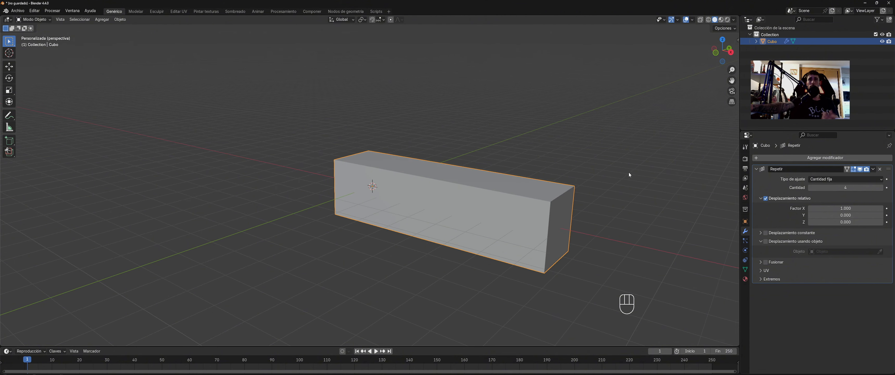
{"action": "left_click", "coordinate": [766, 158]}
{"action": "left_click", "coordinate": [665, 121]}
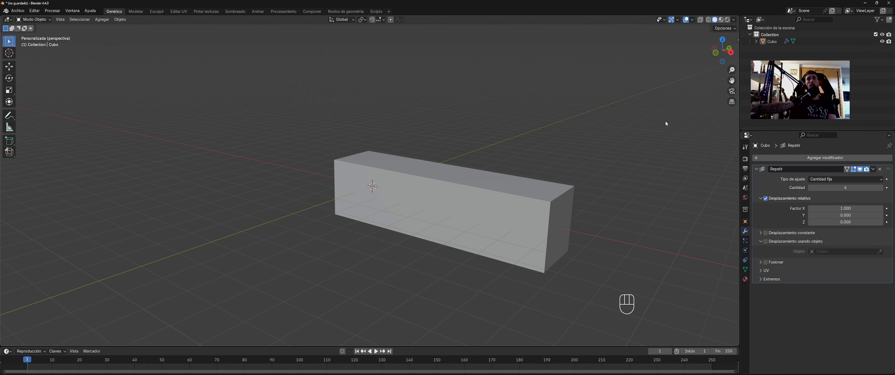
{"action": "middle_click_drag", "start_coordinate": [576, 166], "coordinate": [543, 183]}
{"action": "left_click_drag", "start_coordinate": [599, 174], "coordinate": [587, 184]}
{"action": "middle_click_drag", "start_coordinate": [577, 188], "coordinate": [451, 209]}
Step: In Edit Mode, select the cube's whole linked mesh and move it along Y away from the object's origin
{"action": "left_click", "coordinate": [388, 215]}
{"action": "key", "text": "Tab"}
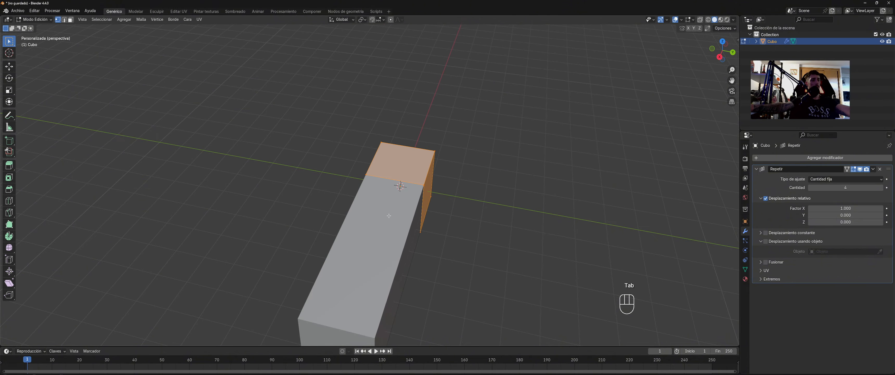
{"action": "right_click", "coordinate": [388, 215]}
{"action": "left_click", "coordinate": [443, 186]}
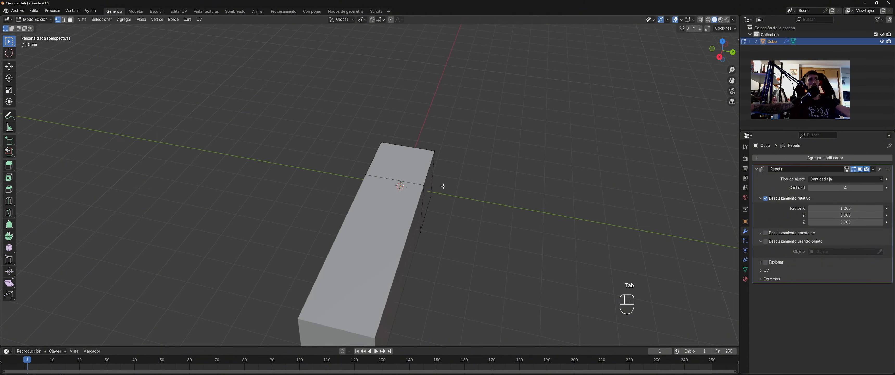
{"action": "key", "text": "Tab"}
{"action": "key", "text": "Tab"}
{"action": "key", "text": "Tab"}
{"action": "key", "text": "Tab"}
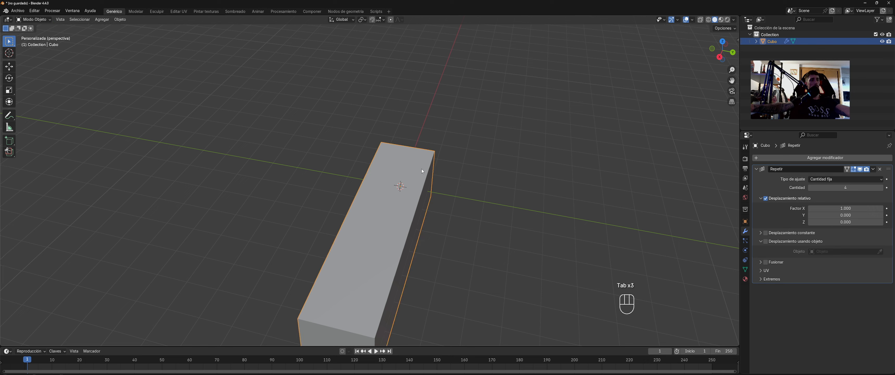
{"action": "key", "text": "l"}
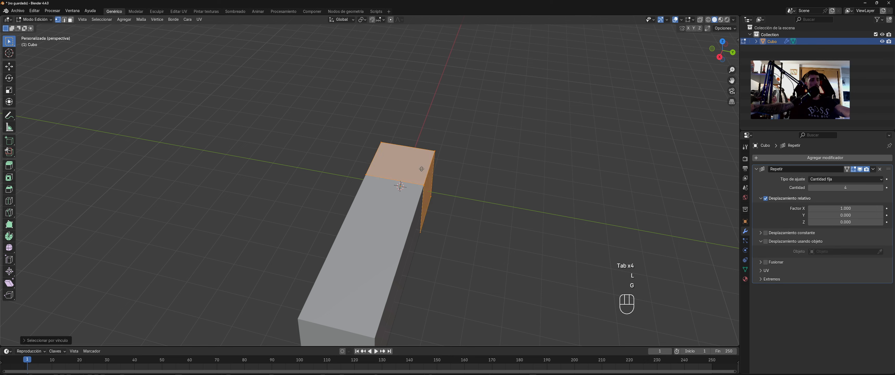
{"action": "key", "text": "y"}
{"action": "left_click", "coordinate": [320, 163]}
{"action": "left_click", "coordinate": [492, 192]}
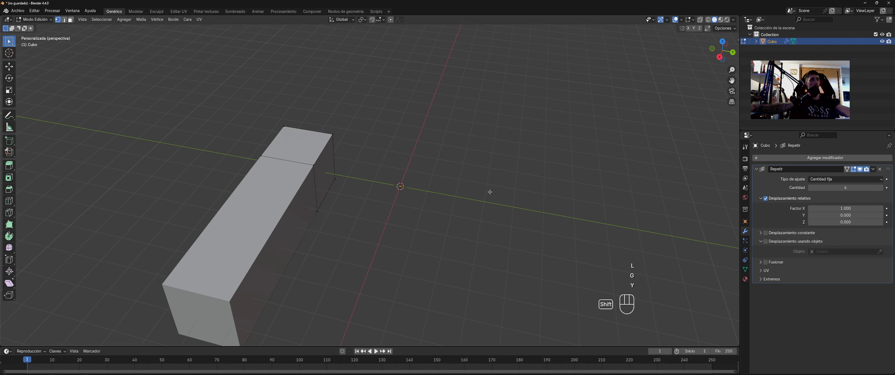
Step: Return to Object Mode and set the cube's origin to the centre of its geometry
{"action": "key", "text": "Tab"}
{"action": "right_click", "coordinate": [317, 162]}
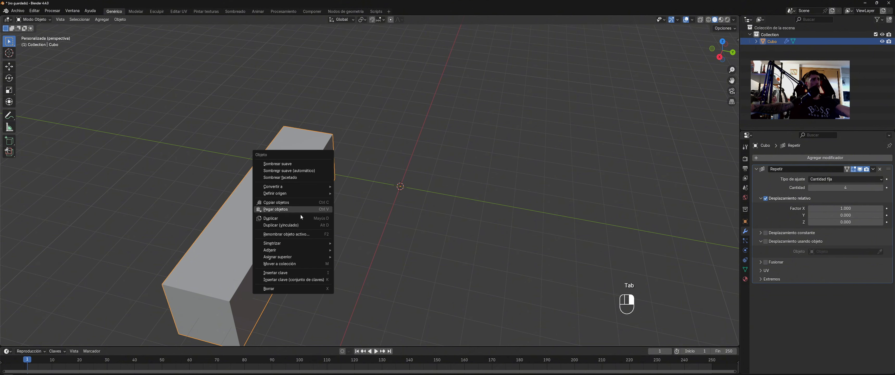
{"action": "mouse_move", "coordinate": [304, 193]}
{"action": "left_click", "coordinate": [369, 200]}
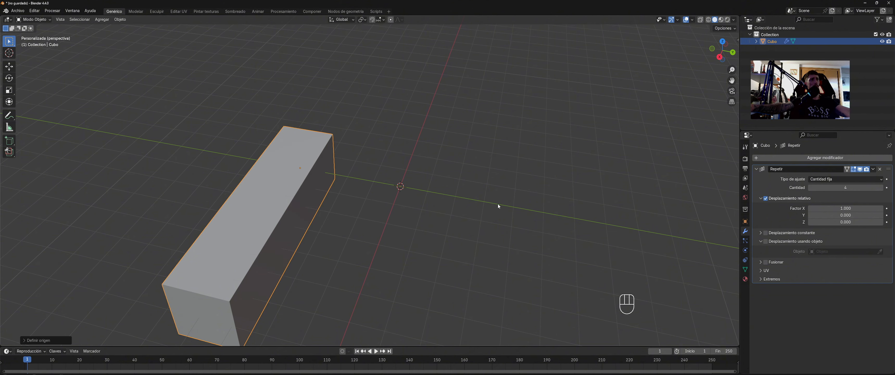
Step: Deselect the cube and add a Bezier curve at the scene origin
{"action": "middle_click_drag", "start_coordinate": [413, 208], "coordinate": [419, 178], "text": "shift"}
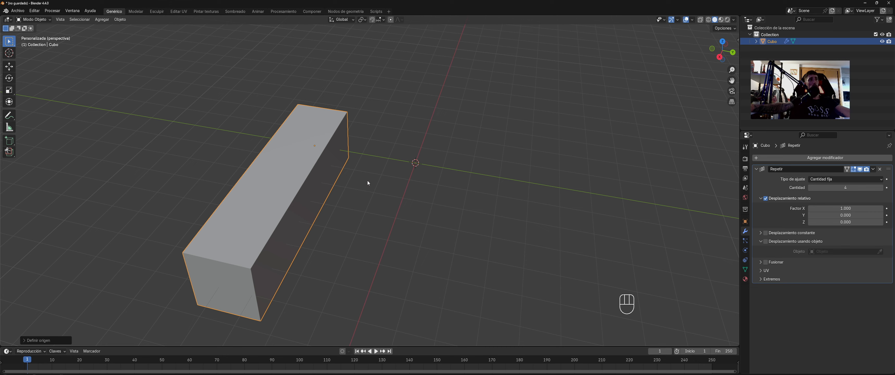
{"action": "middle_click_drag", "start_coordinate": [320, 143], "coordinate": [287, 144]}
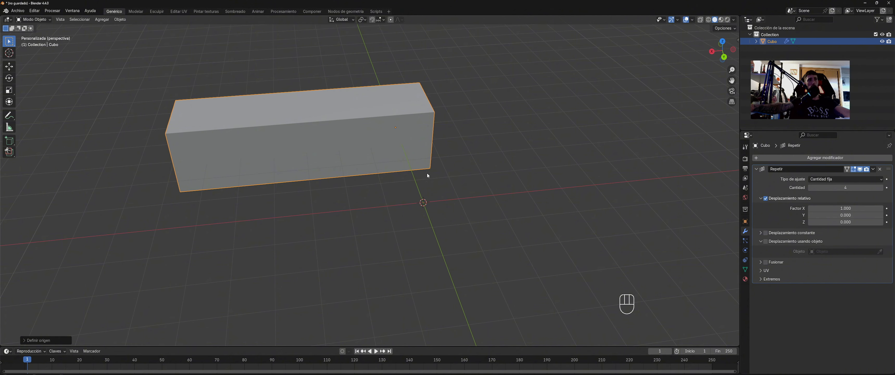
{"action": "middle_click_drag", "start_coordinate": [426, 174], "coordinate": [464, 174]}
{"action": "left_click", "coordinate": [465, 174]}
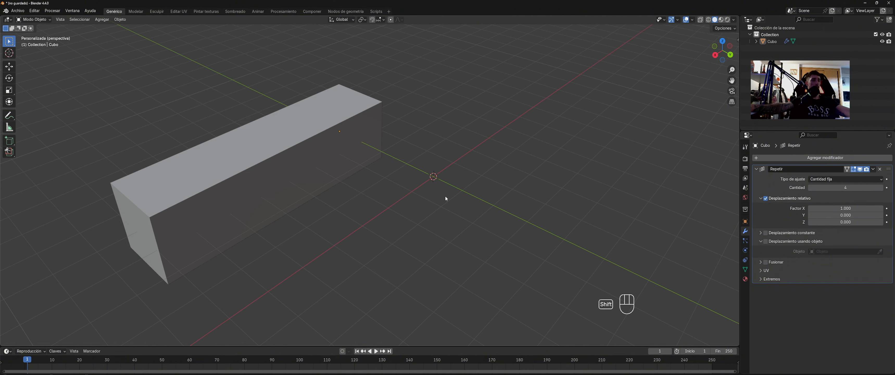
{"action": "key", "text": "shift+a"}
{"action": "mouse_move", "coordinate": [438, 139]}
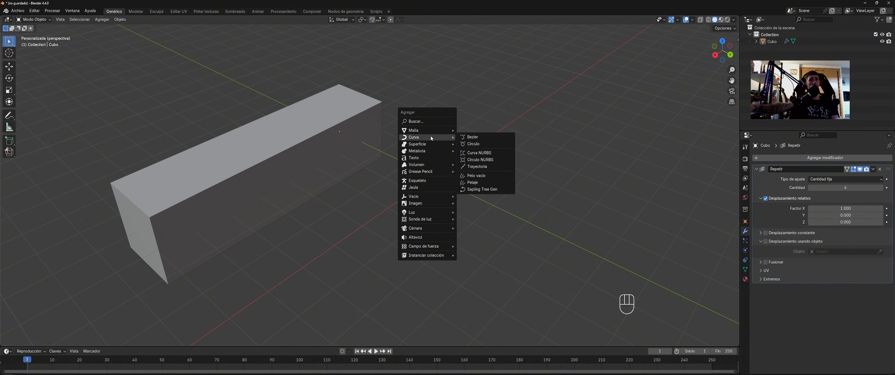
{"action": "left_click", "coordinate": [489, 137]}
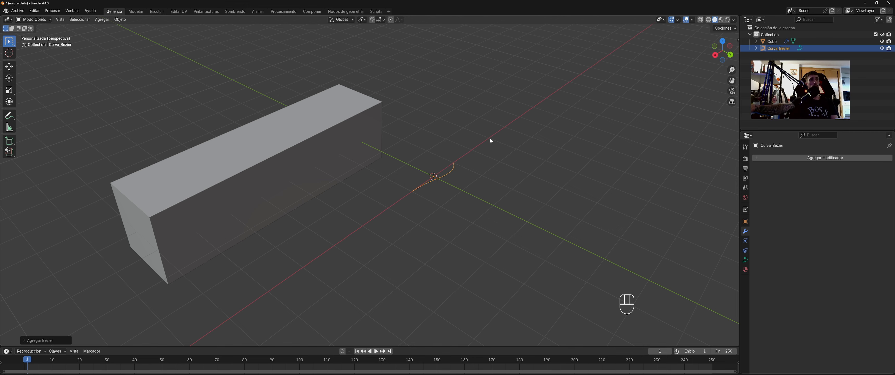
Step: Scale the Bezier curve's control points up about 8.7 times in Edit Mode and return to Object Mode
{"action": "middle_click_drag", "start_coordinate": [426, 194], "coordinate": [444, 209]}
{"action": "key", "text": "Tab"}
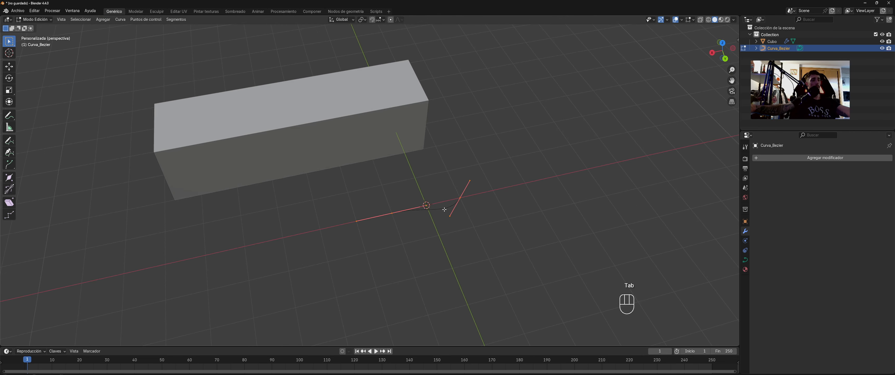
{"action": "key", "text": "s"}
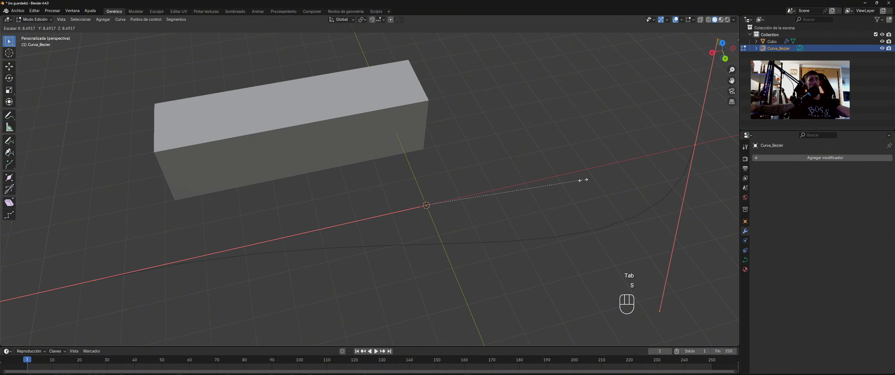
{"action": "left_click", "coordinate": [584, 181]}
{"action": "middle_click_drag", "start_coordinate": [573, 176], "coordinate": [565, 164]}
{"action": "key", "text": "Tab"}
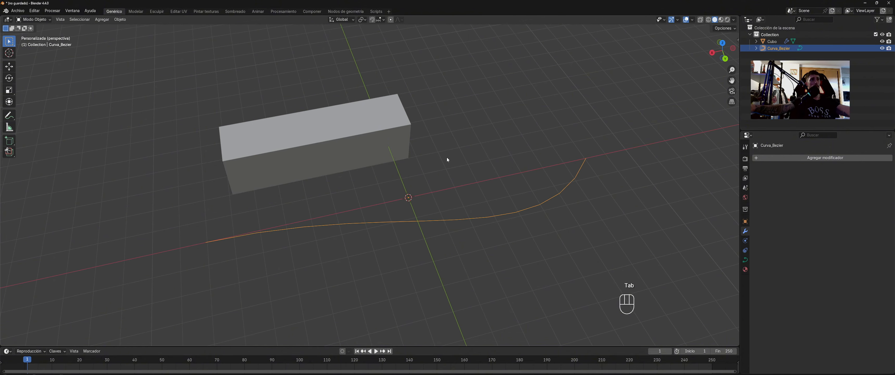
Step: Add a Curva deformation modifier to the cube and set the Bezier curve as its curve object
{"action": "middle_click_drag", "start_coordinate": [447, 157], "coordinate": [441, 157]}
{"action": "left_click", "coordinate": [352, 155]}
{"action": "middle_click_drag", "start_coordinate": [360, 199], "coordinate": [399, 161]}
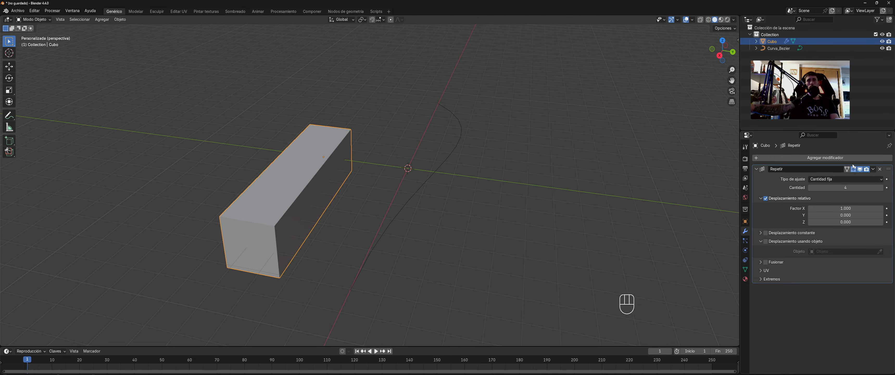
{"action": "left_click", "coordinate": [816, 157]}
{"action": "mouse_move", "coordinate": [815, 158]}
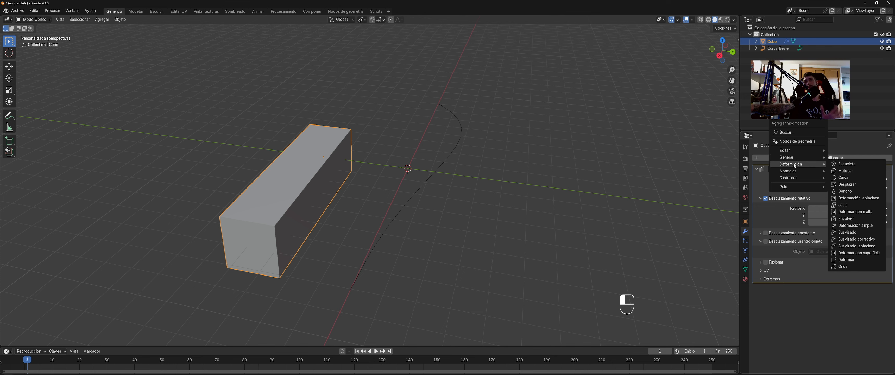
{"action": "left_click", "coordinate": [845, 178]}
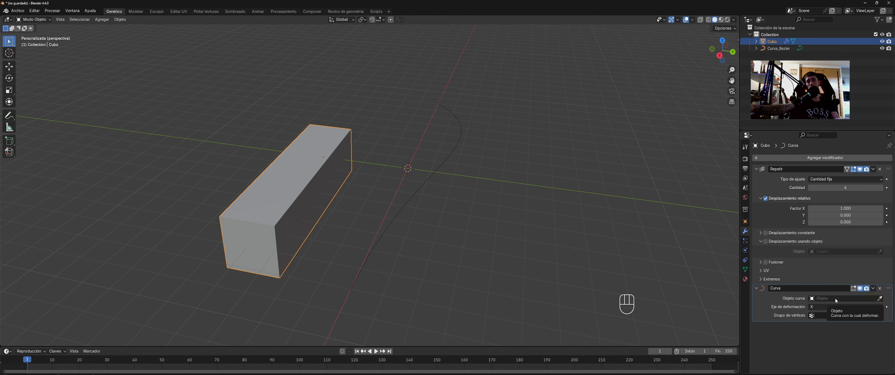
{"action": "left_click", "coordinate": [878, 298]}
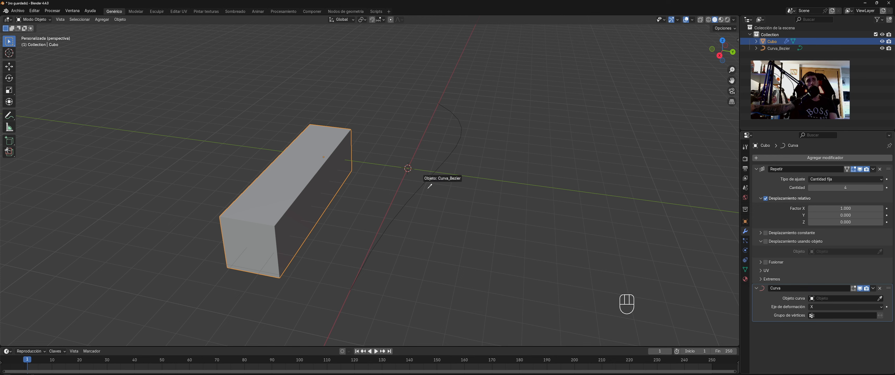
{"action": "left_click", "coordinate": [809, 298]}
{"action": "left_click", "coordinate": [806, 309]}
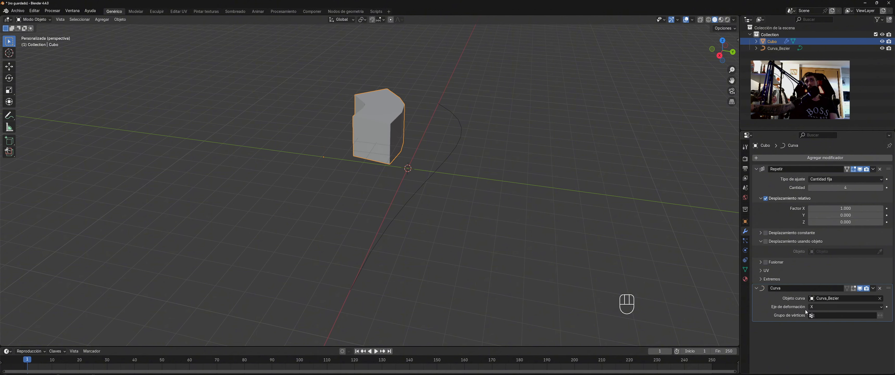
Step: Remove the Curva modifier from the cube, keeping the Repetir modifier
{"action": "middle_click_drag", "start_coordinate": [456, 173], "coordinate": [288, 206]}
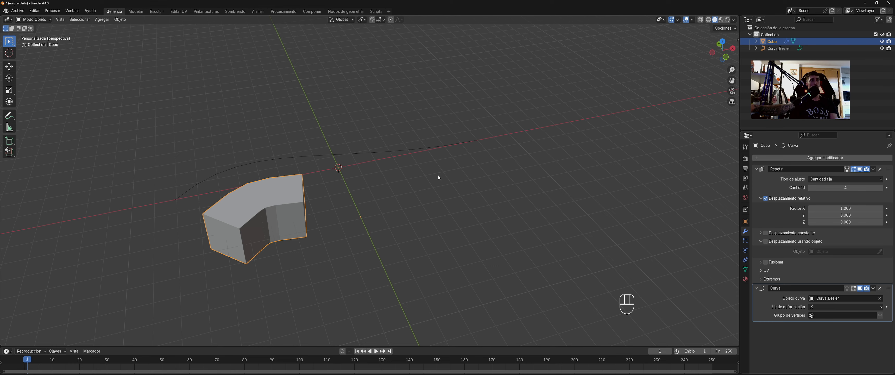
{"action": "mouse_move", "coordinate": [439, 178]}
{"action": "middle_mouse_down"}
{"action": "mouse_move", "coordinate": [250, 118]}
{"action": "mouse_move", "coordinate": [397, 107]}
{"action": "mouse_move", "coordinate": [433, 179]}
{"action": "middle_mouse_up"}
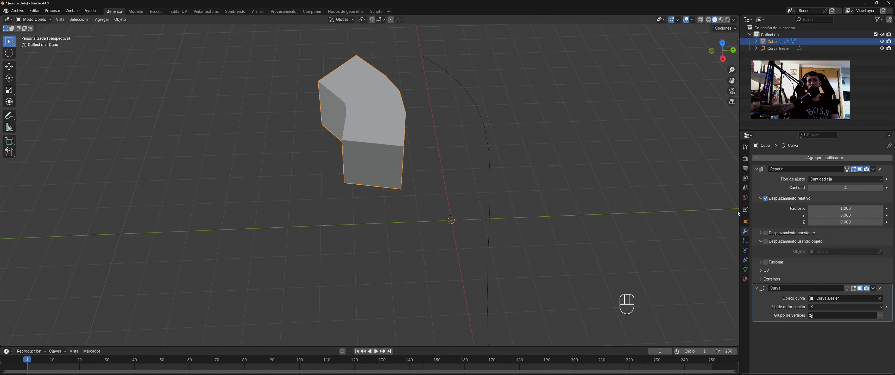
{"action": "left_click", "coordinate": [879, 288]}
Step: In top view, select the cube's whole mesh in Edit Mode and move it onto the Bezier curve's end at negative X
{"action": "middle_click_drag", "start_coordinate": [492, 163], "coordinate": [498, 91]}
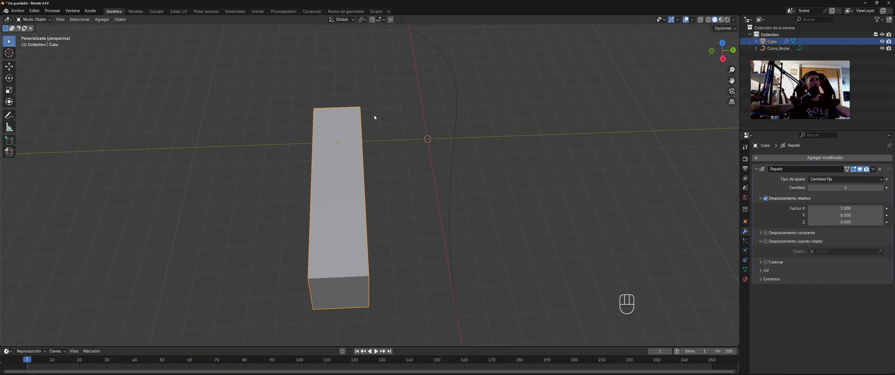
{"action": "key", "text": "KP_7"}
{"action": "mouse_move", "coordinate": [389, 111]}
{"action": "middle_mouse_down", "text": "shift"}
{"action": "mouse_move", "coordinate": [417, 107]}
{"action": "mouse_move", "coordinate": [404, 116]}
{"action": "middle_mouse_up", "text": "shift"}
{"action": "key", "text": "Tab"}
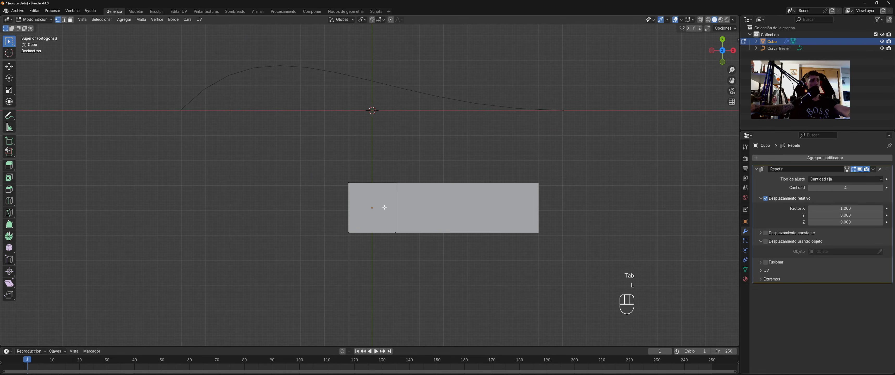
{"action": "key", "text": "l"}
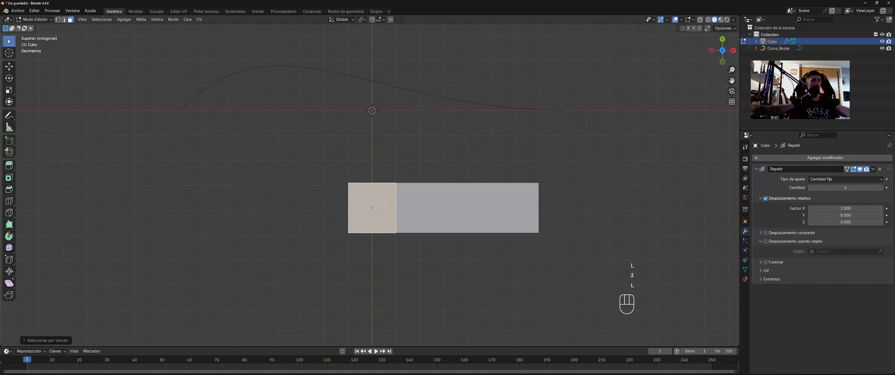
{"action": "key", "text": "g"}
{"action": "key", "text": "y"}
{"action": "left_click", "coordinate": [383, 90]}
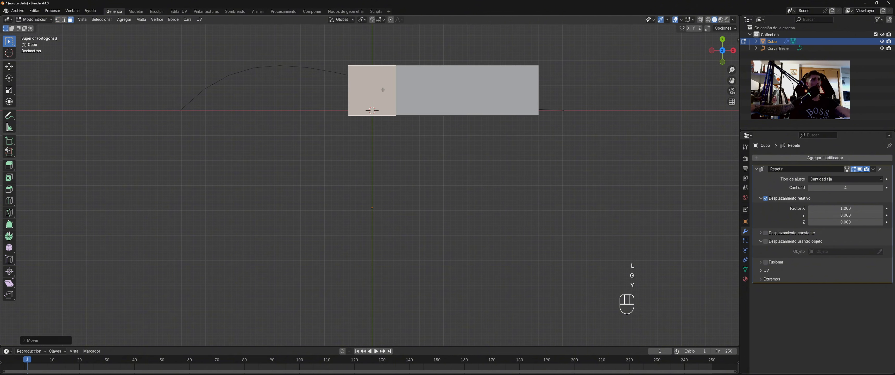
{"action": "key", "text": "g"}
{"action": "left_click", "coordinate": [196, 104]}
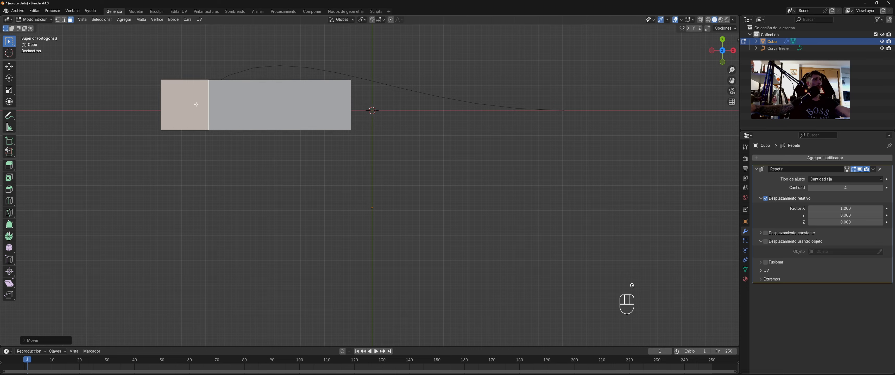
Step: Return to Object Mode and set the cube's origin to its geometry
{"action": "key", "text": "Tab"}
{"action": "right_click", "coordinate": [189, 99]}
{"action": "mouse_move", "coordinate": [194, 101]}
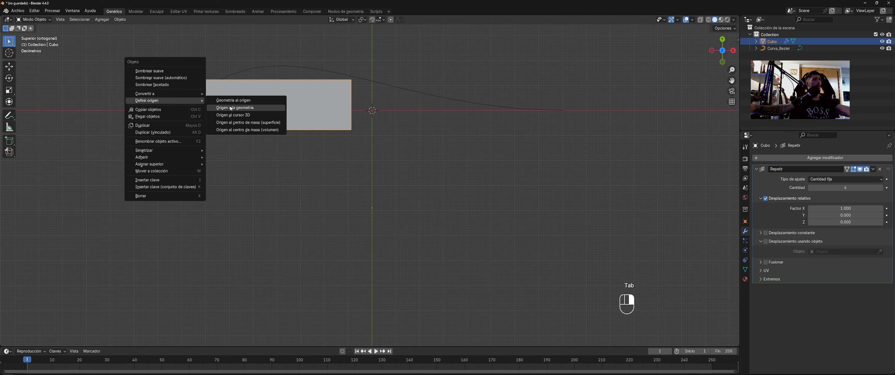
{"action": "left_click", "coordinate": [243, 108]}
Step: Add a Curva modifier to the cube and set Curva_Bezier as its curve object
{"action": "middle_click_drag", "start_coordinate": [243, 108], "coordinate": [491, 145]}
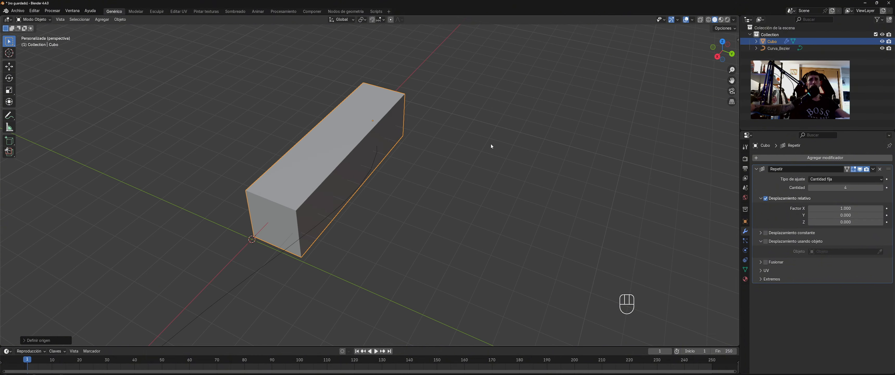
{"action": "left_click", "coordinate": [784, 158]}
{"action": "mouse_move", "coordinate": [784, 157]}
{"action": "left_click", "coordinate": [810, 171]}
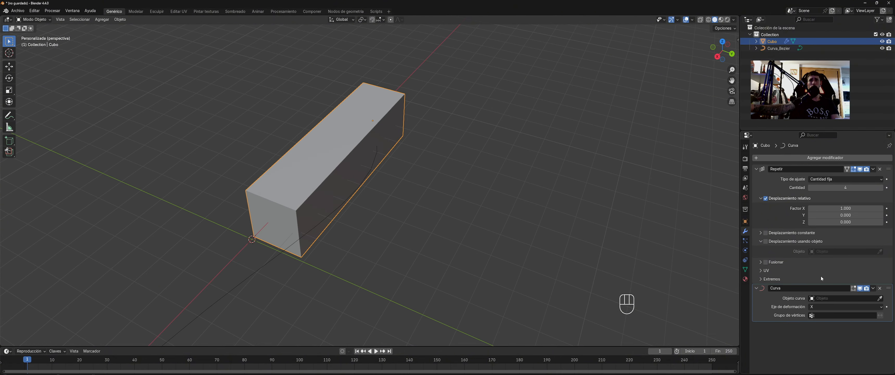
{"action": "left_click", "coordinate": [840, 298]}
{"action": "left_click", "coordinate": [834, 309]}
Step: Set the Repetir modifier's relative offset X factor to 2
{"action": "middle_click_drag", "start_coordinate": [620, 242], "coordinate": [325, 159]}
{"action": "middle_click_drag", "start_coordinate": [337, 128], "coordinate": [525, 176]}
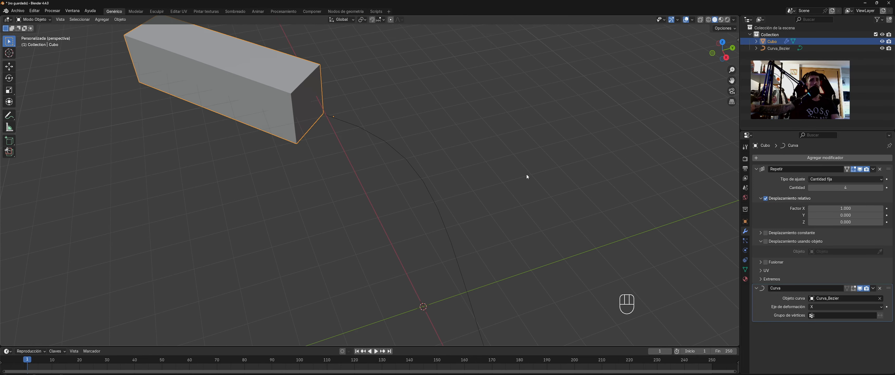
{"action": "left_click", "coordinate": [845, 208]}
{"action": "type", "text": "2"}
{"action": "key", "text": "Return"}
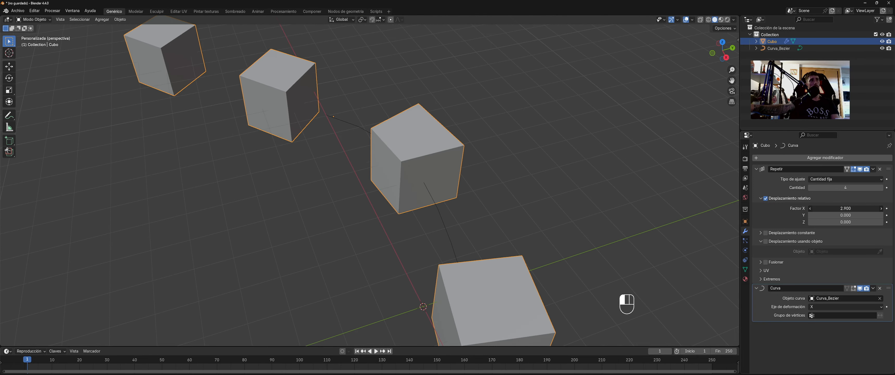
Step: Set the Repetir modifier's count to 8 and its relative offset X factor to 1.5
{"action": "scroll", "coordinate": [517, 143], "scroll_direction": "down", "scroll_amount": 4}
{"action": "middle_click_drag", "start_coordinate": [517, 143], "coordinate": [584, 153]}
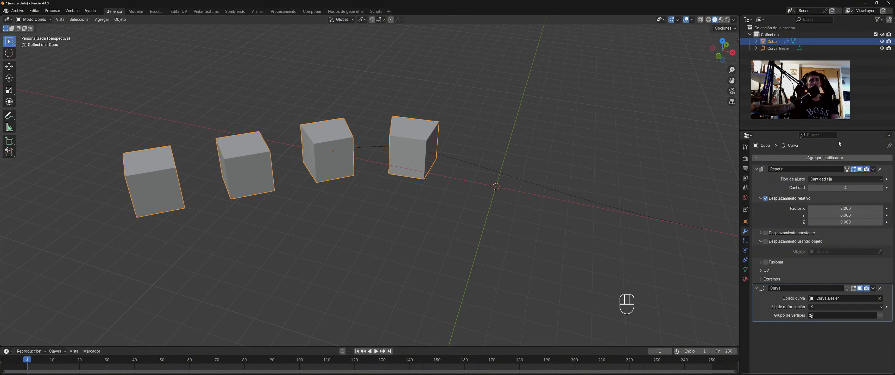
{"action": "left_click", "coordinate": [881, 187]}
{"action": "left_click", "coordinate": [881, 188]}
{"action": "left_click", "coordinate": [881, 188]}
{"action": "left_click", "coordinate": [881, 187]}
{"action": "middle_click_drag", "start_coordinate": [721, 184], "coordinate": [778, 172]}
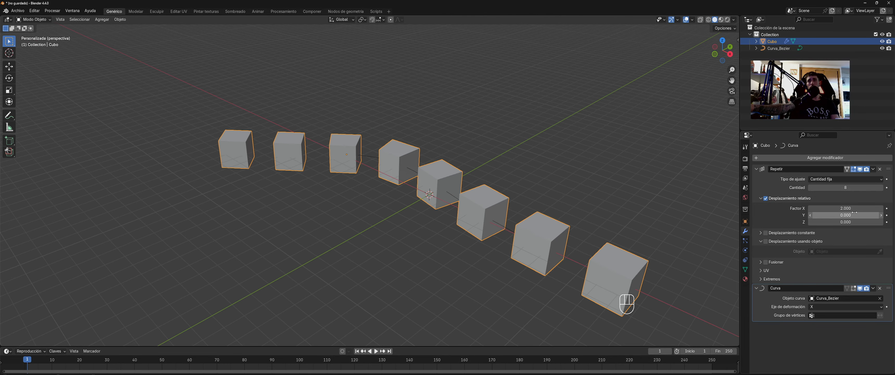
{"action": "mouse_move", "coordinate": [844, 208]}
{"action": "left_mouse_down"}
{"action": "mouse_move", "coordinate": [862, 208]}
{"action": "mouse_move", "coordinate": [810, 208]}
{"action": "mouse_move", "coordinate": [827, 208]}
{"action": "left_mouse_up"}
{"action": "mouse_move", "coordinate": [467, 181]}
{"action": "middle_mouse_down"}
{"action": "mouse_move", "coordinate": [326, 179]}
{"action": "mouse_move", "coordinate": [402, 162]}
{"action": "middle_mouse_up"}
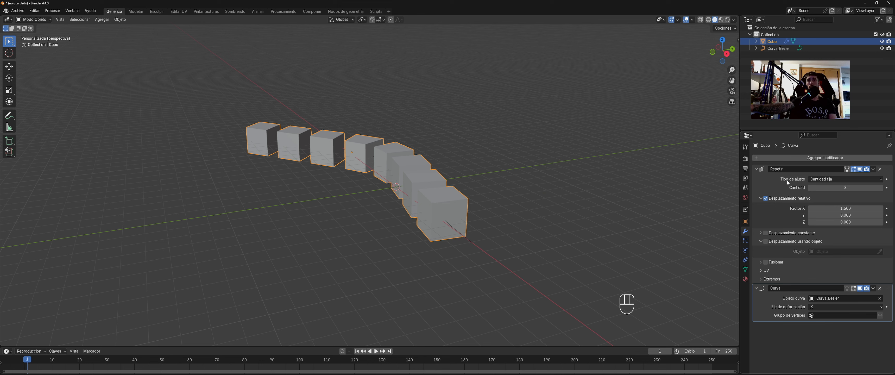
Step: Try removing the Repetir and Curva modifiers from the cube, and undo both removals
{"action": "left_click", "coordinate": [880, 170]}
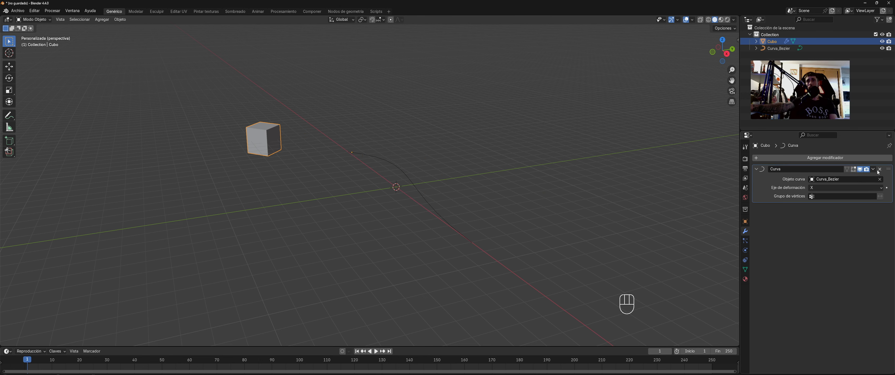
{"action": "left_click", "coordinate": [880, 169]}
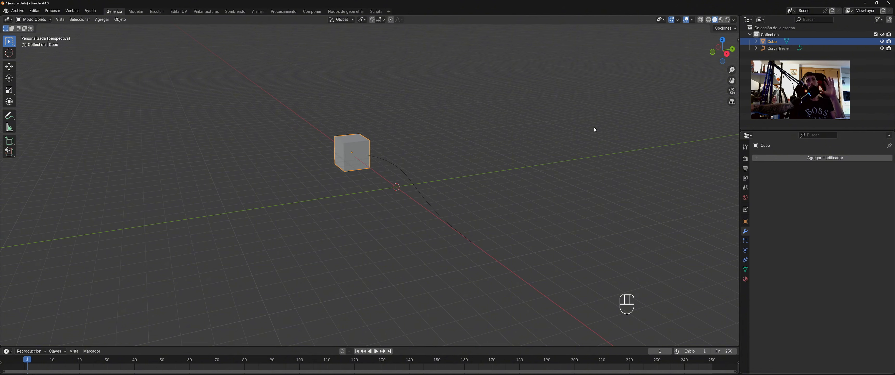
{"action": "key", "text": "ctrl+z"}
{"action": "key", "text": "ctrl+z"}
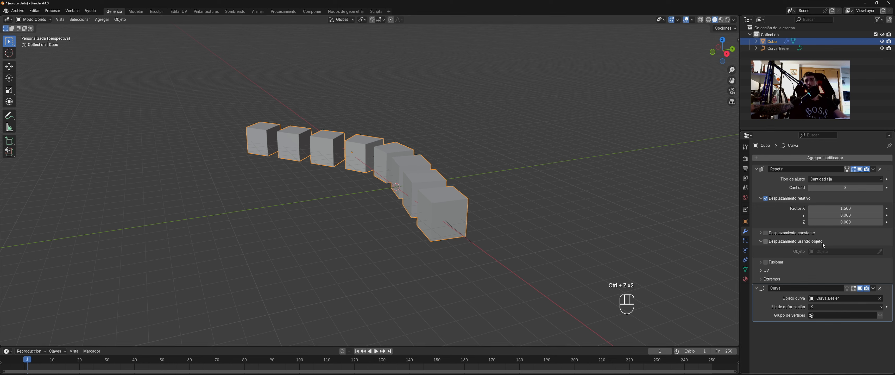
Step: Try applying the Repetir modifier first and the Curva modifier second on the cube, and undo it
{"action": "left_click", "coordinate": [872, 169]}
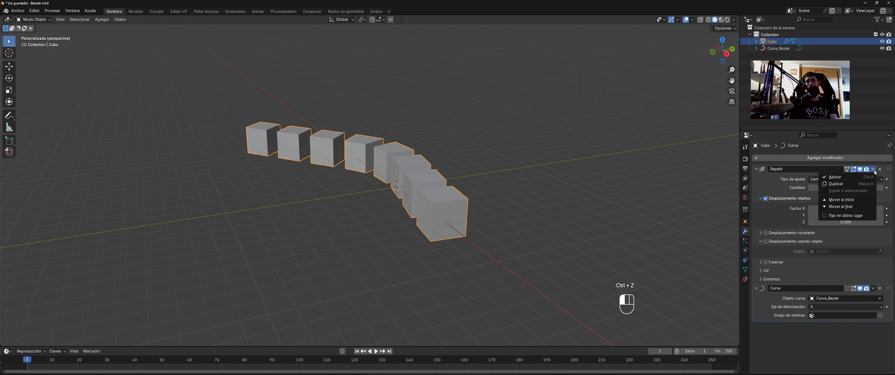
{"action": "left_click", "coordinate": [874, 175]}
{"action": "left_click", "coordinate": [873, 169]}
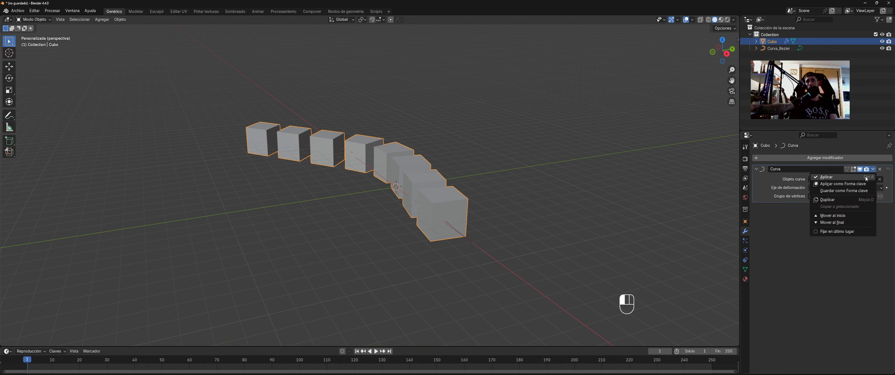
{"action": "left_click", "coordinate": [866, 178]}
{"action": "key", "text": "ctrl+z"}
{"action": "key", "text": "ctrl+z"}
{"action": "key", "text": "ctrl+z"}
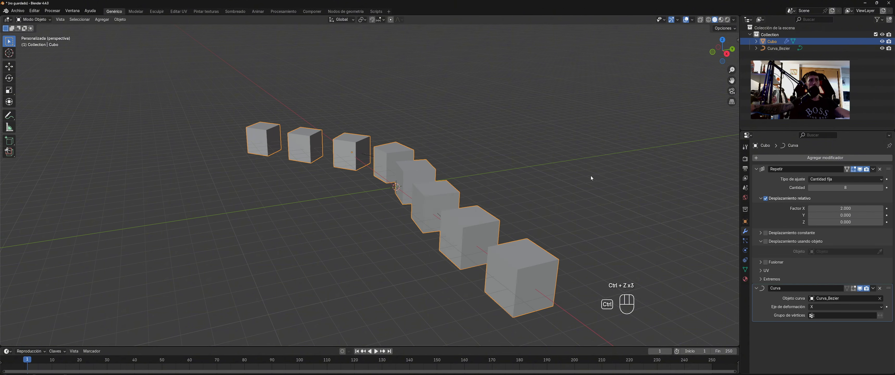
Step: Try applying the Curva modifier before the Repetir modifier, and undo it
{"action": "left_click", "coordinate": [872, 288]}
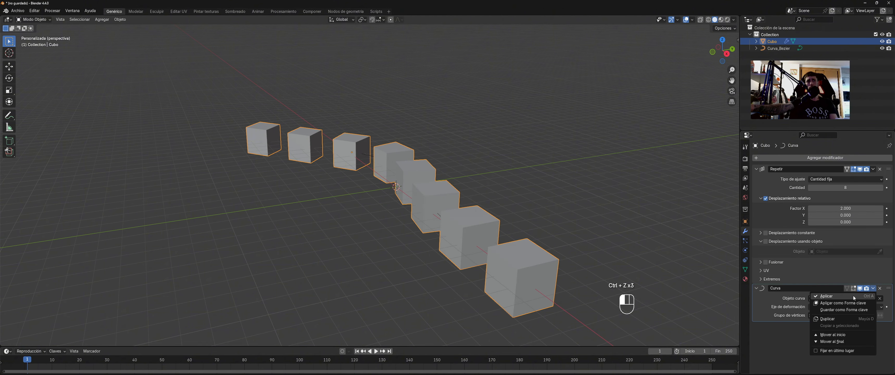
{"action": "left_click", "coordinate": [866, 296]}
{"action": "middle_click_drag", "start_coordinate": [461, 180], "coordinate": [420, 175]}
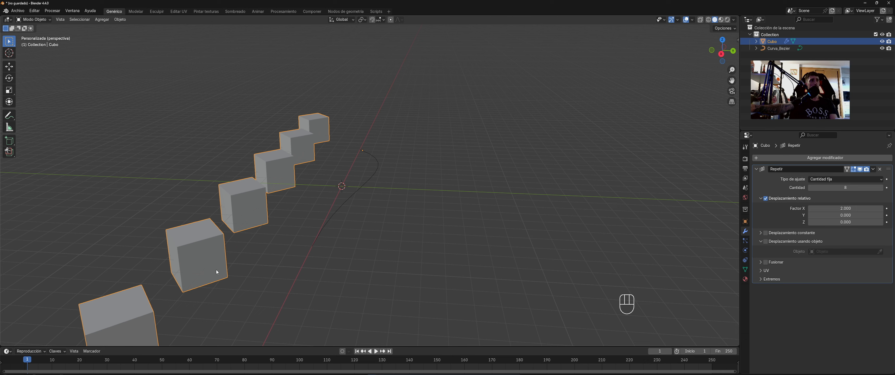
{"action": "key", "text": "ctrl+z"}
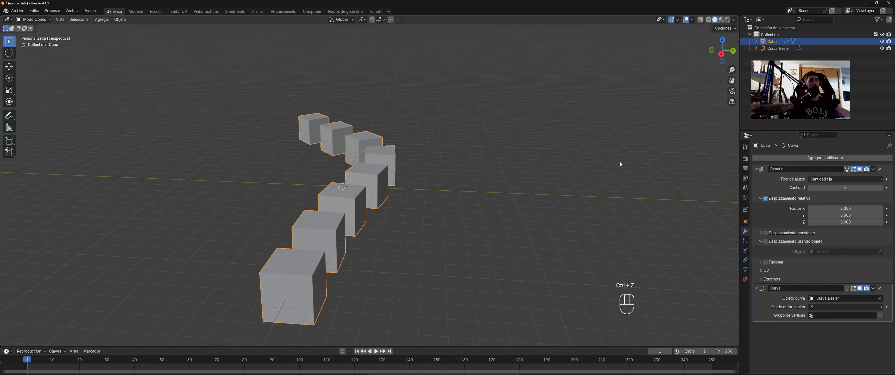
Step: Undo the latest Repetir count increases and clear the Repetir and Curva modifiers from the cube
{"action": "left_click", "coordinate": [873, 169]}
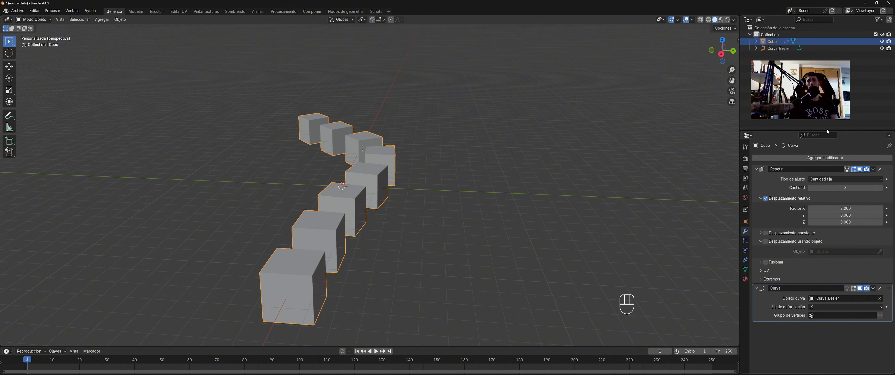
{"action": "key", "text": "ctrl+z"}
{"action": "key", "text": "ctrl+z"}
{"action": "key", "text": "ctrl+z"}
{"action": "key", "text": "ctrl+z"}
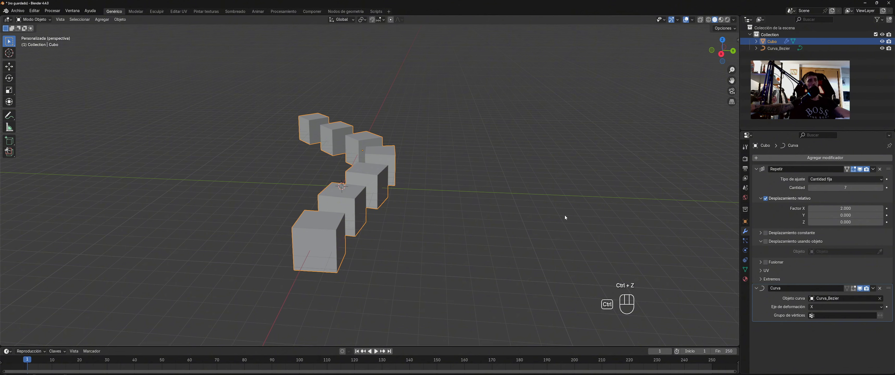
{"action": "key", "text": "ctrl+z"}
{"action": "key", "text": "ctrl+z"}
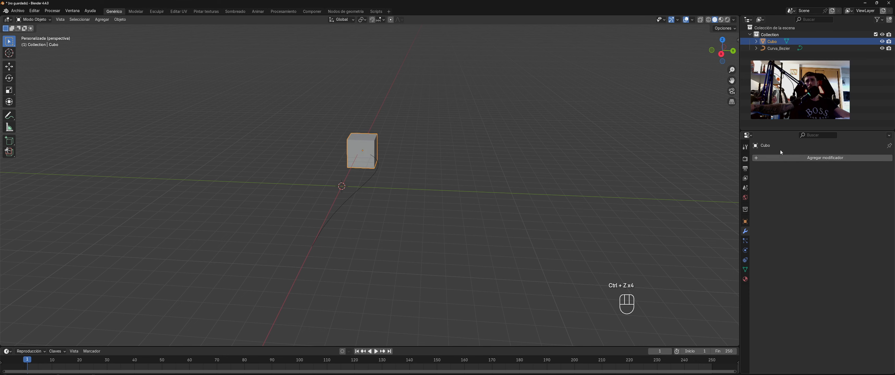
Step: Delete the Bezier curve from the scene
{"action": "left_click", "coordinate": [781, 157]}
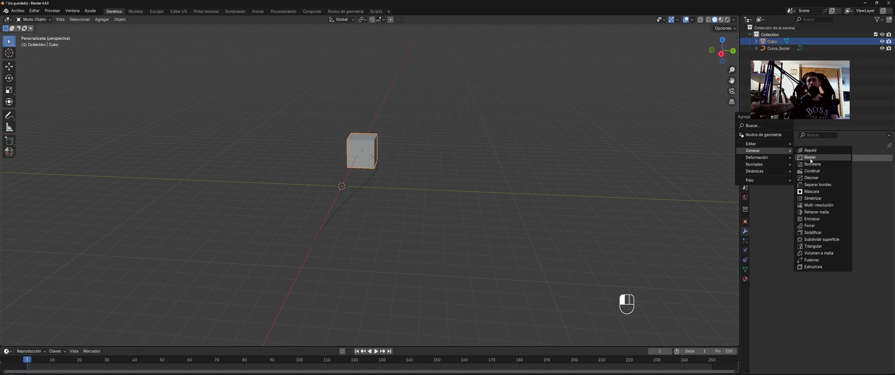
{"action": "scroll", "coordinate": [400, 144], "scroll_direction": "up", "scroll_amount": 4}
{"action": "left_click", "coordinate": [365, 180]}
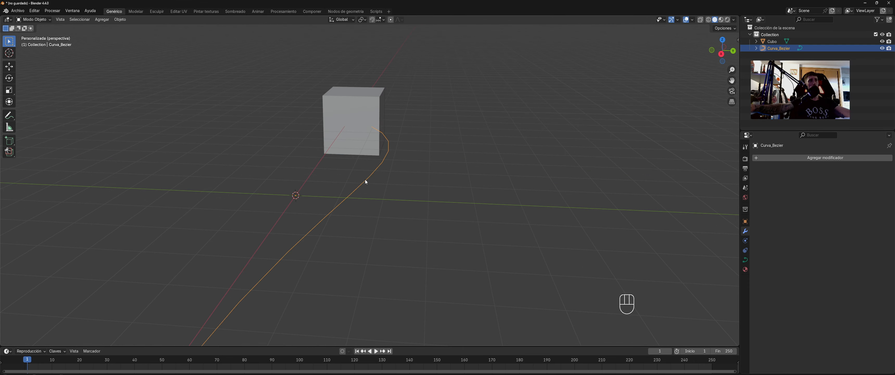
{"action": "key", "text": "Delete"}
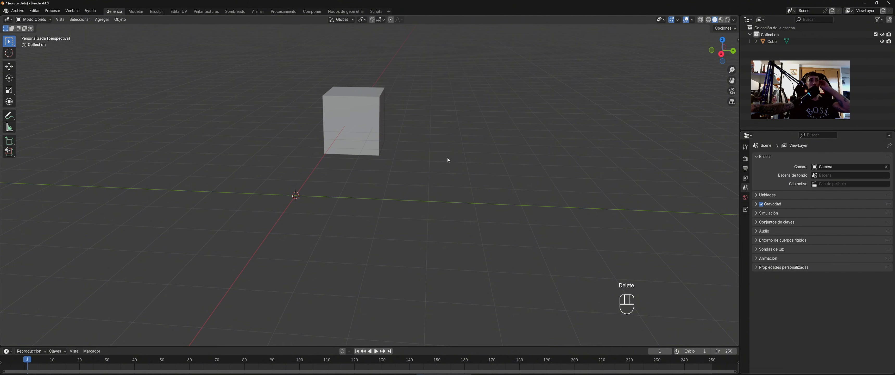
{"action": "middle_click_drag", "start_coordinate": [339, 204], "coordinate": [410, 242], "text": "shift"}
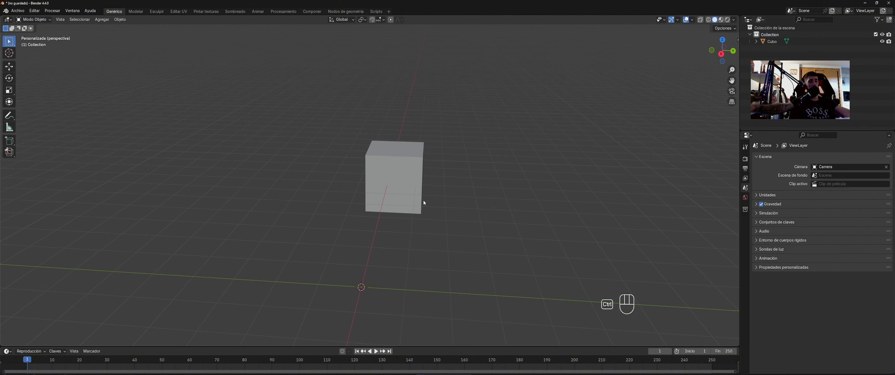
Step: Select the cube and add a Biselar modifier to it
{"action": "left_click", "coordinate": [406, 170]}
{"action": "scroll", "coordinate": [419, 188], "scroll_direction": "up", "scroll_amount": 4}
{"action": "middle_click_drag", "start_coordinate": [423, 177], "coordinate": [365, 175], "text": "shift"}
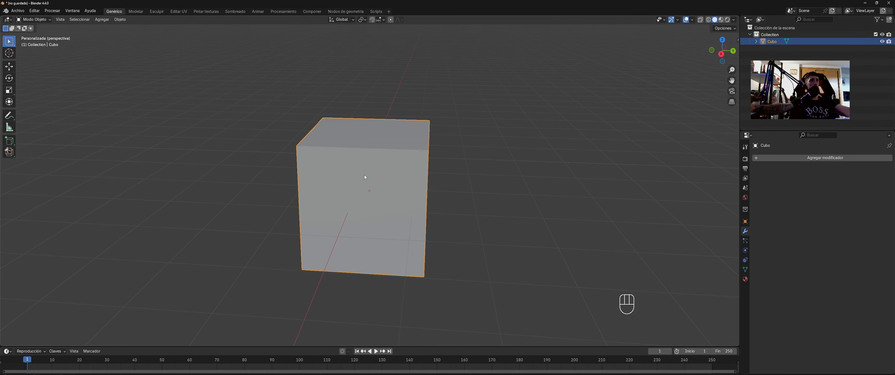
{"action": "left_click", "coordinate": [781, 158]}
{"action": "mouse_move", "coordinate": [767, 152]}
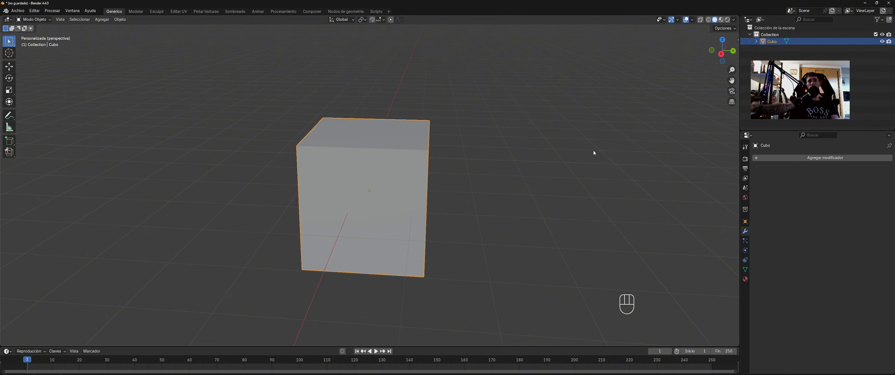
{"action": "middle_click_drag", "start_coordinate": [593, 150], "coordinate": [466, 169]}
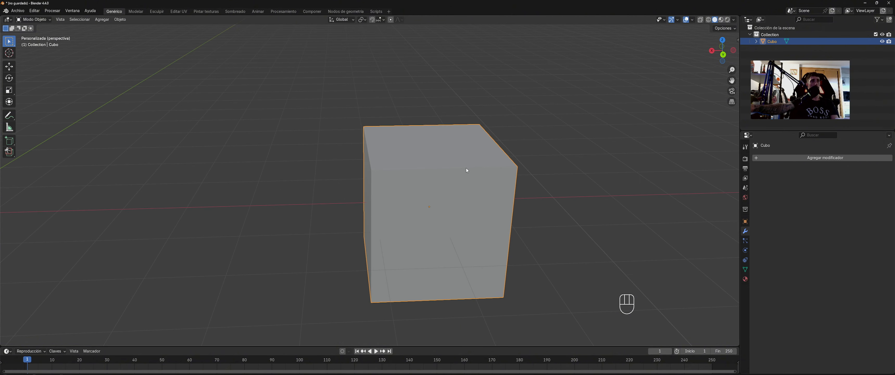
{"action": "left_click", "coordinate": [787, 157]}
{"action": "left_click", "coordinate": [817, 157]}
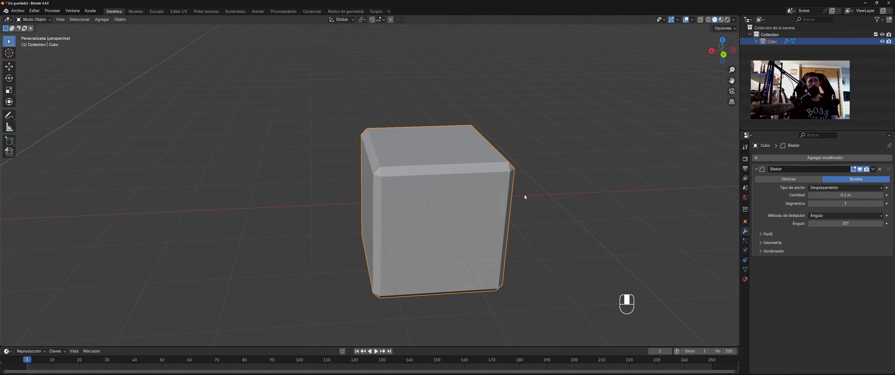
Step: Set the Biselar modifier's segments to 3
{"action": "middle_click_drag", "start_coordinate": [525, 195], "coordinate": [412, 159]}
{"action": "scroll", "coordinate": [419, 160], "scroll_direction": "up", "scroll_amount": 2}
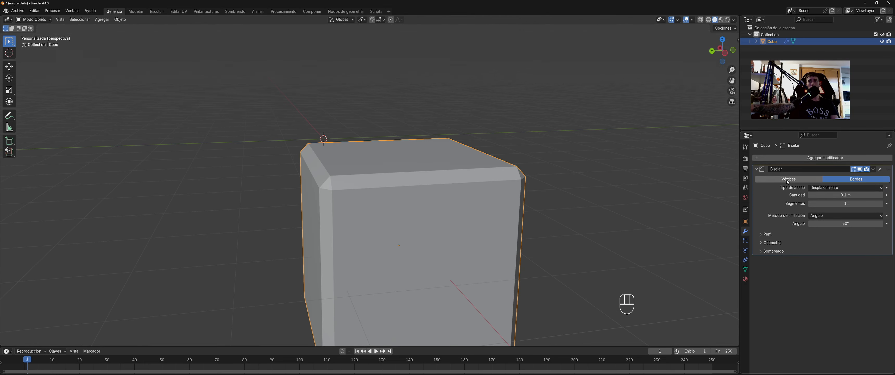
{"action": "left_click", "coordinate": [882, 203]}
{"action": "left_click", "coordinate": [881, 203]}
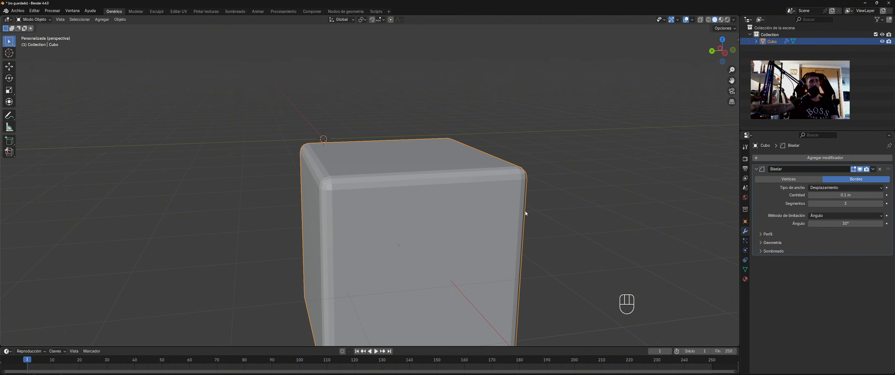
Step: Apply smooth shading to the beveled cube
{"action": "middle_click_drag", "start_coordinate": [551, 200], "coordinate": [451, 176]}
{"action": "right_click", "coordinate": [451, 174]}
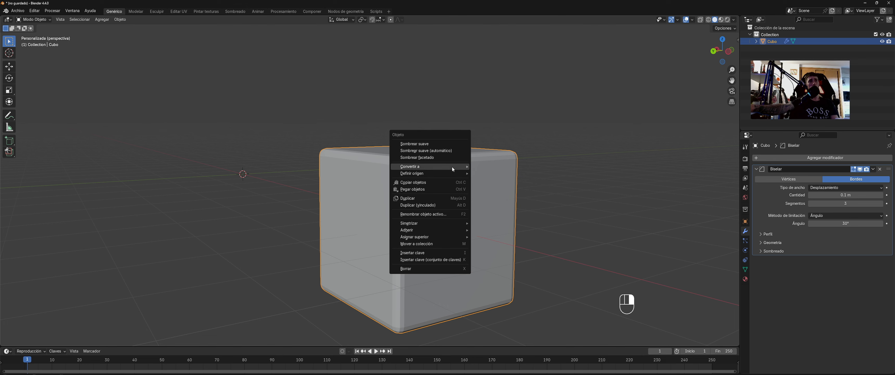
{"action": "left_click", "coordinate": [437, 148]}
{"action": "mouse_move", "coordinate": [437, 149]}
{"action": "middle_mouse_down"}
{"action": "mouse_move", "coordinate": [446, 201]}
{"action": "mouse_move", "coordinate": [393, 206]}
{"action": "mouse_move", "coordinate": [410, 196]}
{"action": "mouse_move", "coordinate": [455, 214]}
{"action": "mouse_move", "coordinate": [408, 213]}
{"action": "middle_mouse_up"}
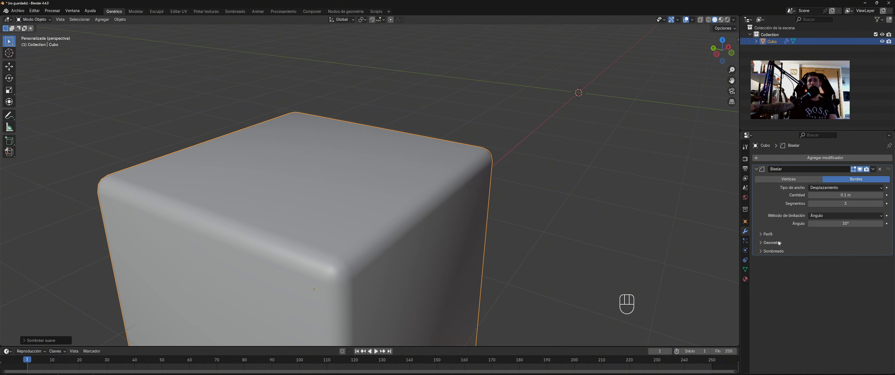
Step: Expand the Biselar modifier's geometry options, remove the modifier from the cube and switch to Edit Mode
{"action": "left_click", "coordinate": [763, 243]}
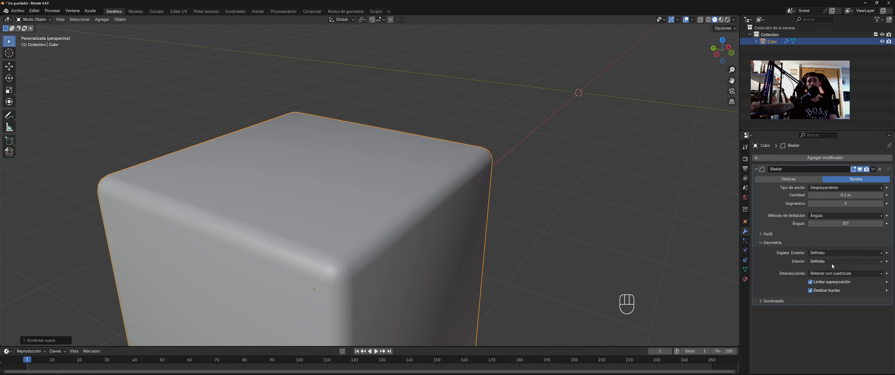
{"action": "left_click", "coordinate": [881, 169]}
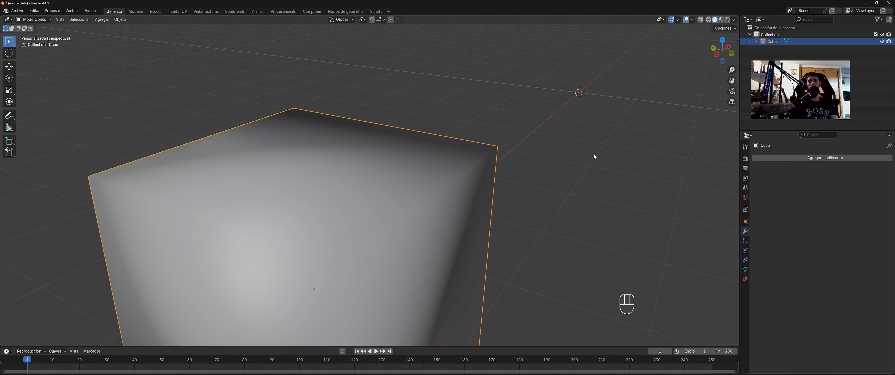
{"action": "key", "text": "Tab"}
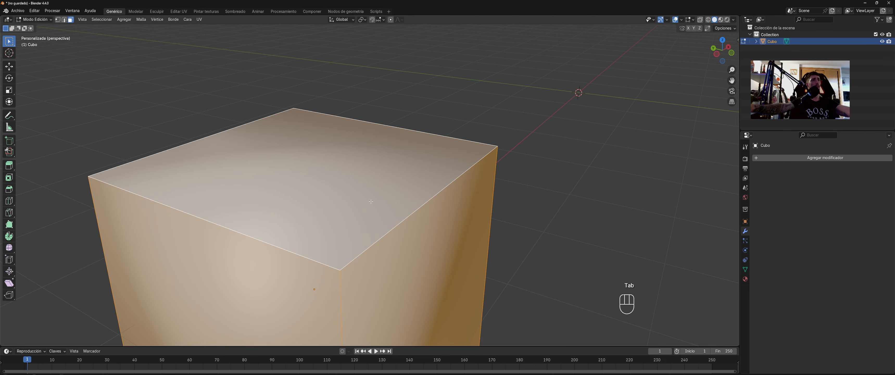
Step: Bevel all the cube's edges in Edit Mode with 3 segments and an offset of about 0.228 m
{"action": "scroll", "coordinate": [394, 213], "scroll_direction": "down", "scroll_amount": 3}
{"action": "key", "text": "ctrl+b"}
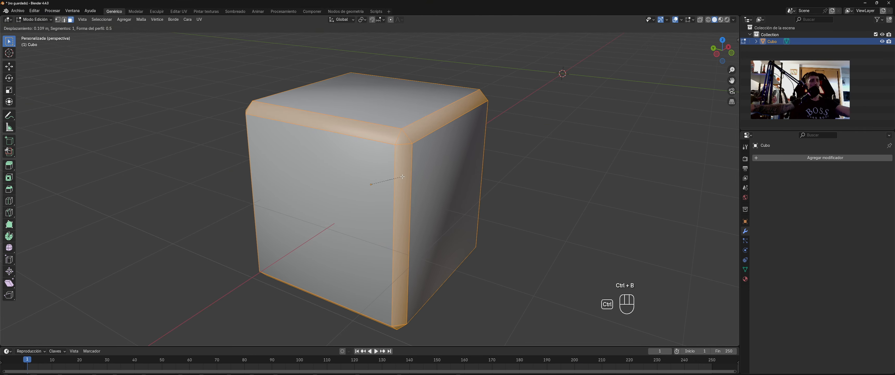
{"action": "scroll", "coordinate": [407, 178], "scroll_direction": "up", "scroll_amount": 1}
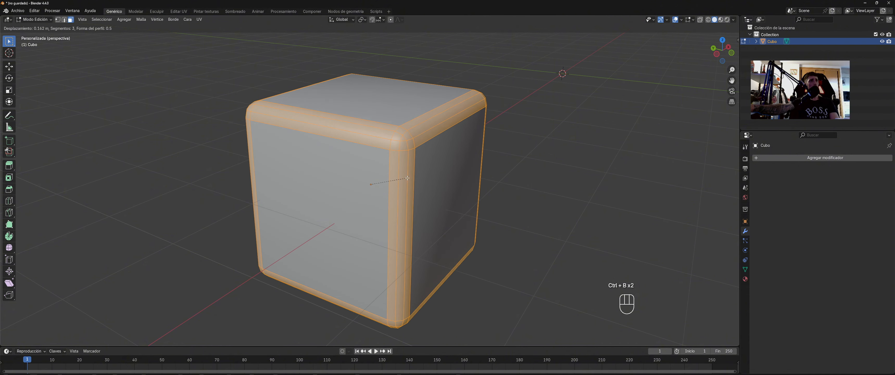
{"action": "scroll", "coordinate": [413, 179], "scroll_direction": "up", "scroll_amount": 1}
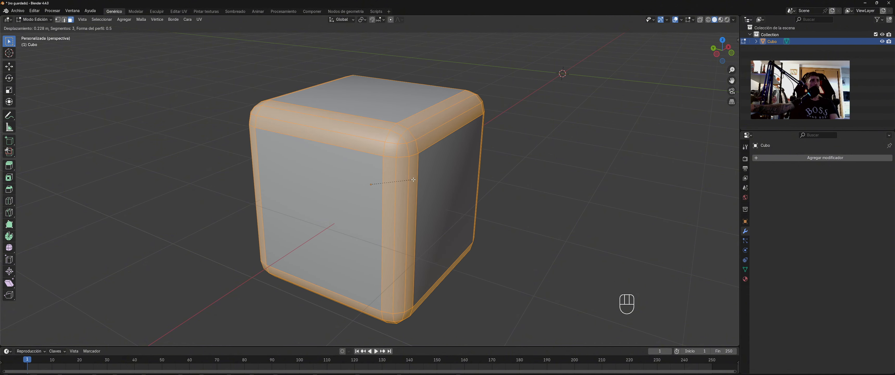
{"action": "left_click", "coordinate": [413, 179]}
{"action": "middle_click_drag", "start_coordinate": [413, 179], "coordinate": [715, 174]}
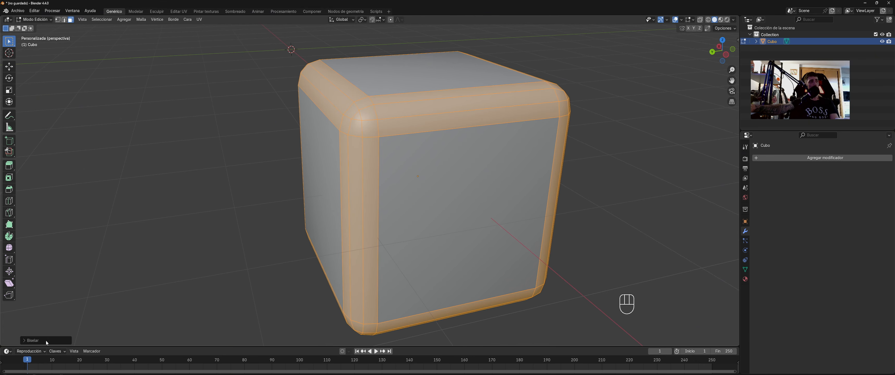
Step: Set the bevel's interior miter to Arco and lower its profile shape value
{"action": "left_click", "coordinate": [28, 342]}
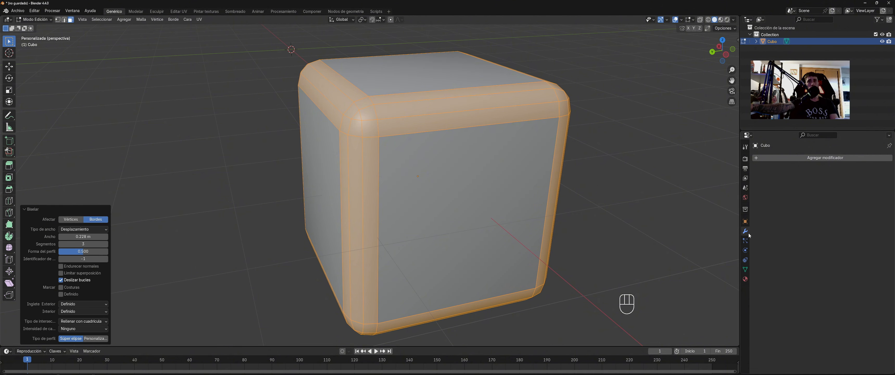
{"action": "left_click", "coordinate": [93, 312]}
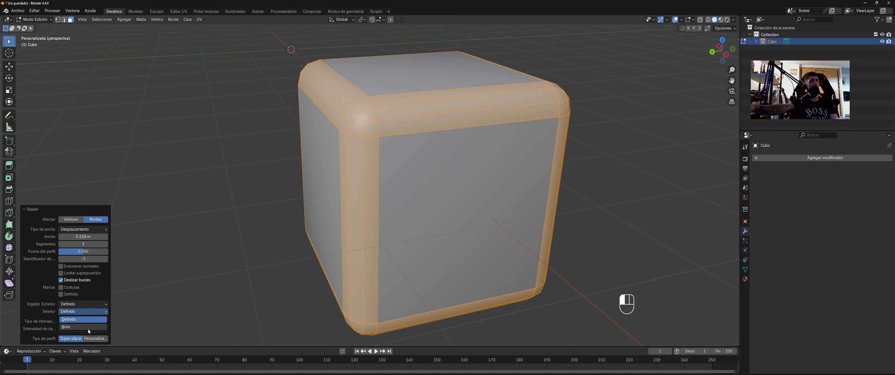
{"action": "left_click", "coordinate": [89, 328]}
{"action": "middle_click_drag", "start_coordinate": [389, 111], "coordinate": [380, 133]}
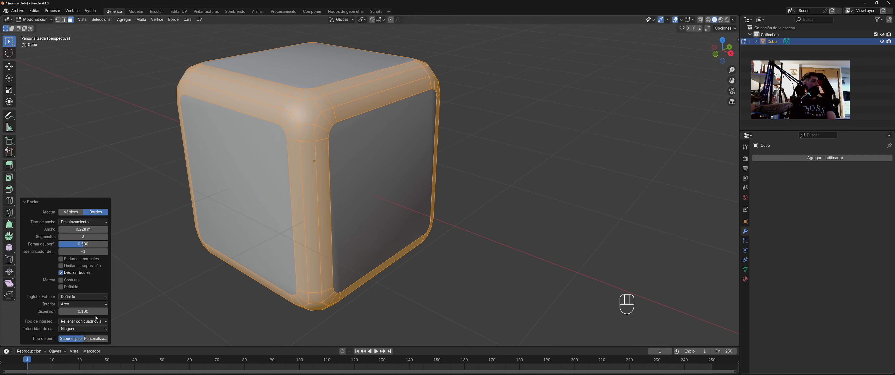
{"action": "left_click", "coordinate": [99, 246]}
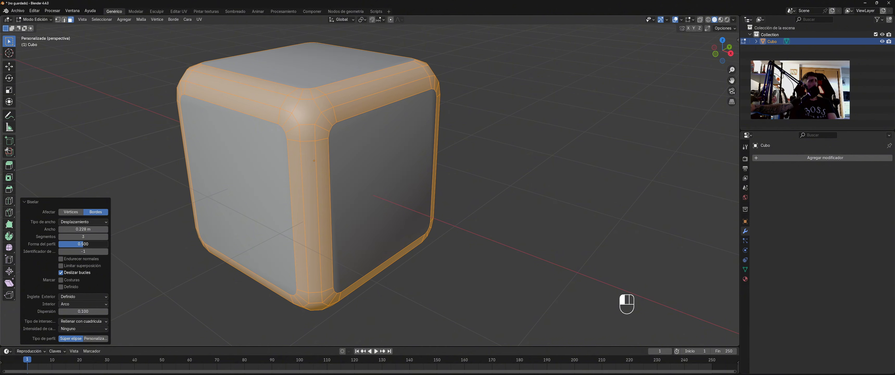
{"action": "left_click_drag", "start_coordinate": [83, 244], "coordinate": [62, 243]}
{"action": "middle_click_drag", "start_coordinate": [368, 164], "coordinate": [587, 151]}
{"action": "scroll", "coordinate": [406, 144], "scroll_direction": "up", "scroll_amount": 2}
Step: Undo the bevel back to Object Mode and apply flat shading to the cube
{"action": "key", "text": "ctrl+z"}
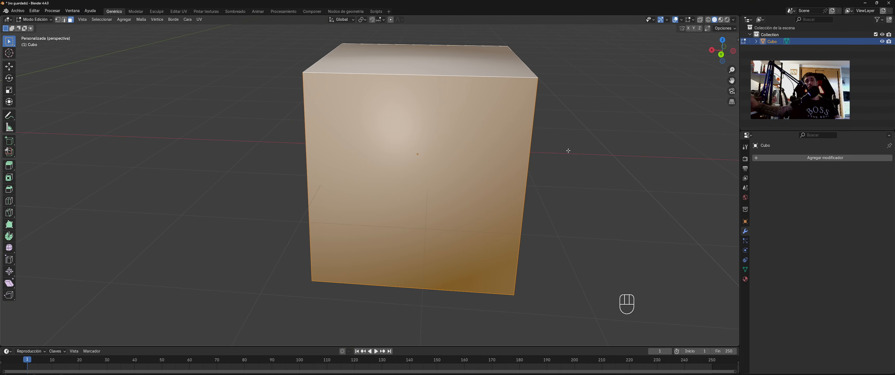
{"action": "key", "text": "ctrl+z"}
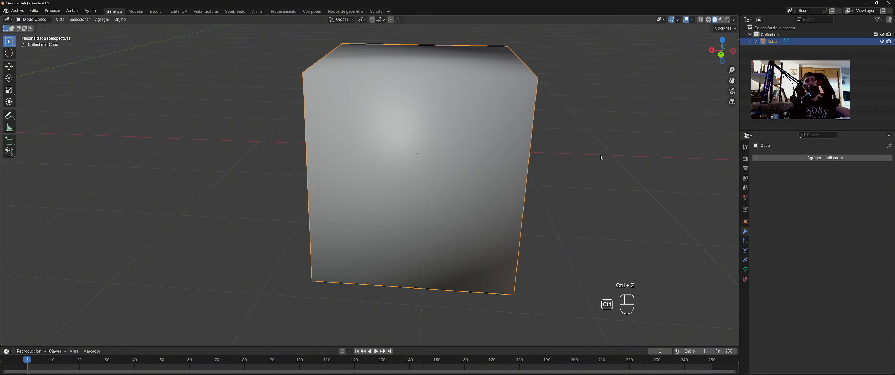
{"action": "right_click", "coordinate": [500, 138]}
{"action": "left_click", "coordinate": [498, 152]}
{"action": "middle_click_drag", "start_coordinate": [583, 134], "coordinate": [811, 154]}
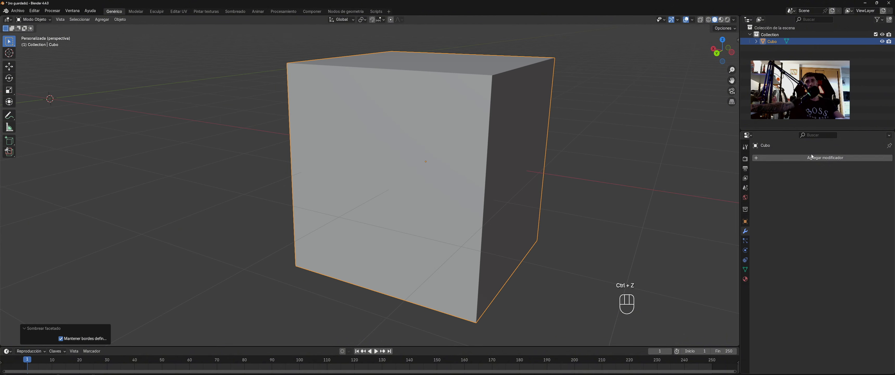
{"action": "left_click", "coordinate": [793, 158]}
{"action": "mouse_move", "coordinate": [793, 158]}
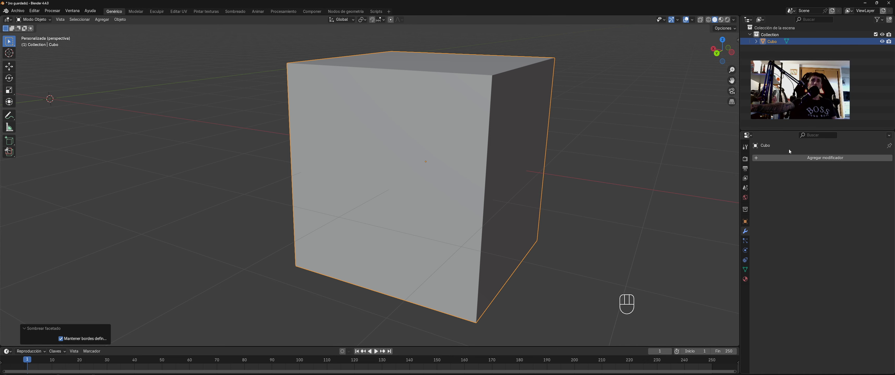
{"action": "left_click", "coordinate": [788, 158]}
Step: Deselect the cube and add a mesh cylinder to the scene
{"action": "left_click", "coordinate": [598, 166]}
{"action": "middle_click_drag", "start_coordinate": [598, 166], "coordinate": [540, 156]}
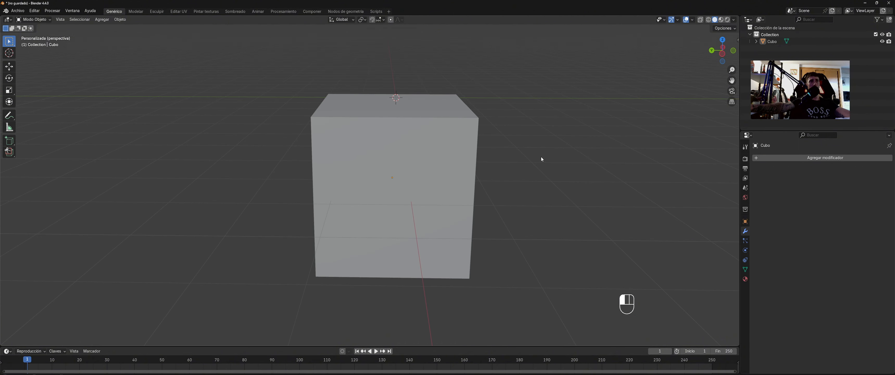
{"action": "key", "text": "shift+a"}
{"action": "mouse_move", "coordinate": [543, 158]}
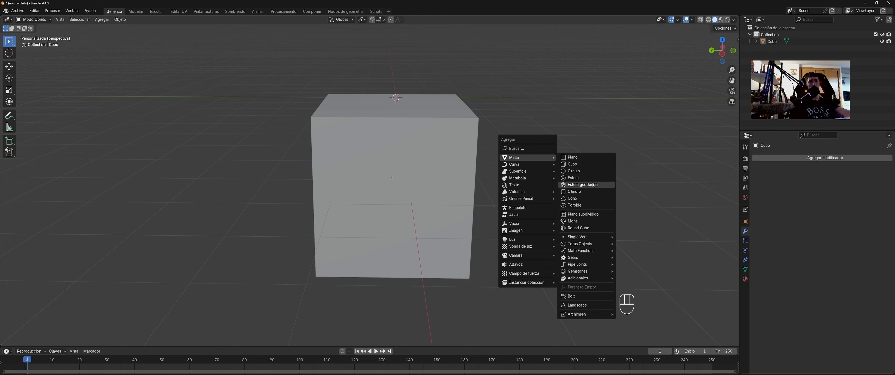
{"action": "left_click", "coordinate": [587, 191]}
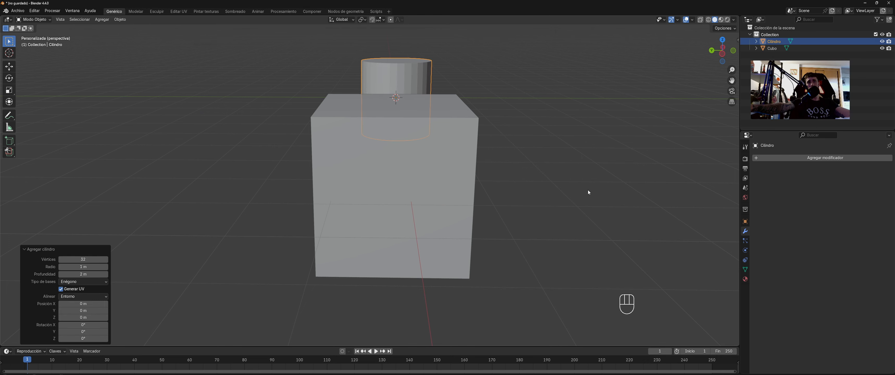
{"action": "middle_click_drag", "start_coordinate": [554, 166], "coordinate": [444, 144]}
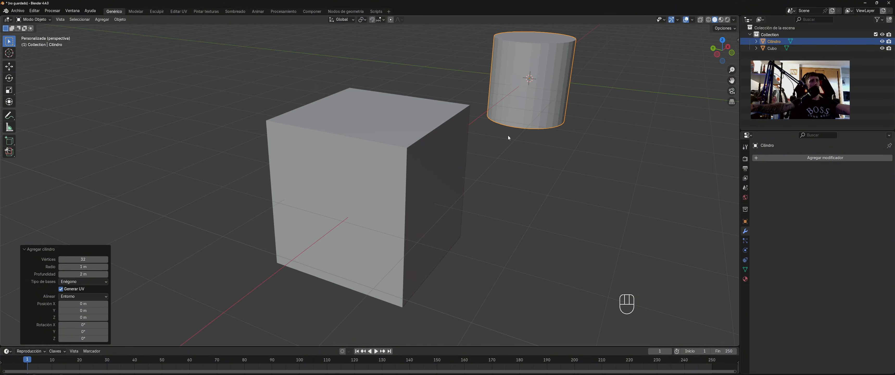
Step: In Edit Mode, move the cylinder's mesh along X into the cube and scale it by about 0.817
{"action": "middle_click_drag", "start_coordinate": [508, 137], "coordinate": [487, 139]}
{"action": "scroll", "coordinate": [509, 136], "scroll_direction": "down", "scroll_amount": 3}
{"action": "key", "text": "Tab"}
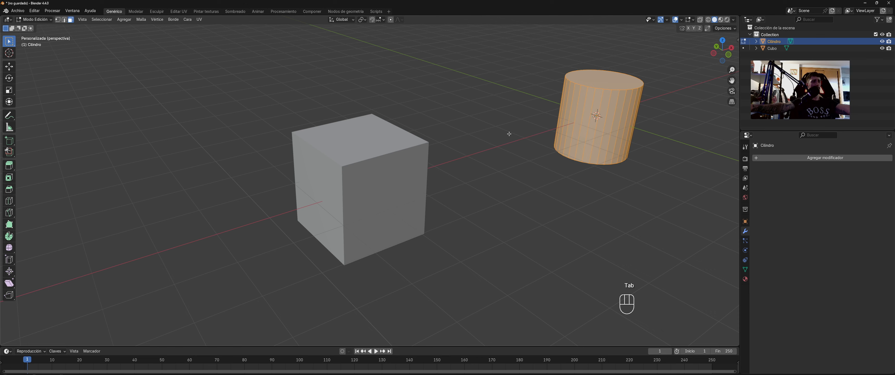
{"action": "key", "text": "g"}
{"action": "key", "text": "y"}
{"action": "key", "text": "x"}
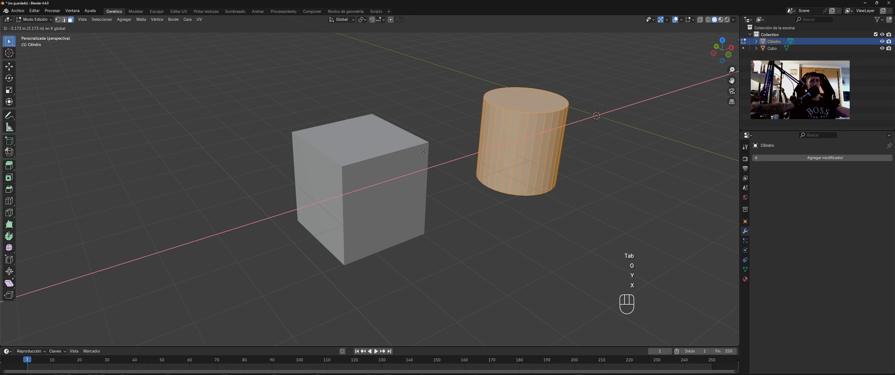
{"action": "left_click", "coordinate": [503, 172]}
{"action": "key", "text": "s"}
{"action": "left_click", "coordinate": [483, 174]}
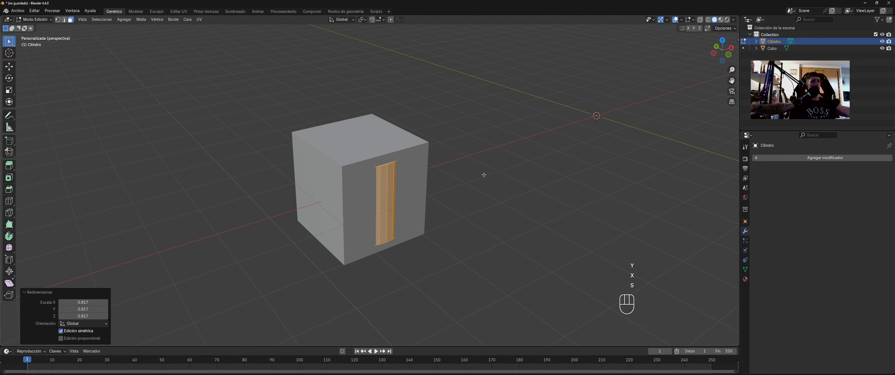
Step: Raise the cylinder's mesh about 2 m along Z above the cube and scale it by about 0.68
{"action": "key", "text": "g"}
{"action": "key", "text": "z"}
{"action": "left_click", "coordinate": [504, 116]}
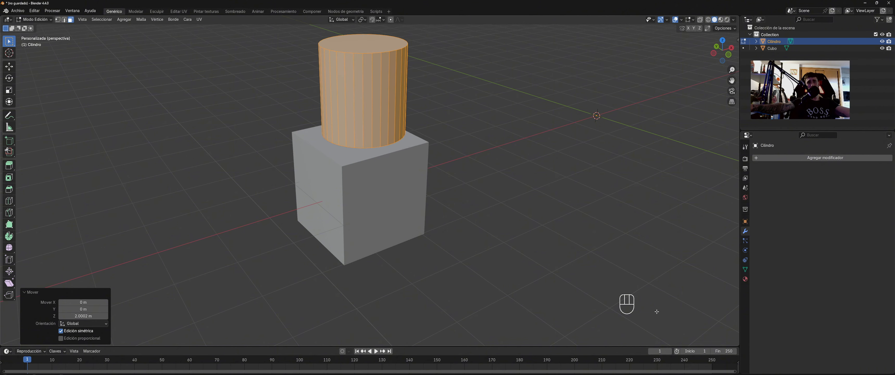
{"action": "middle_click_drag", "start_coordinate": [520, 236], "coordinate": [479, 157]}
{"action": "key", "text": "s"}
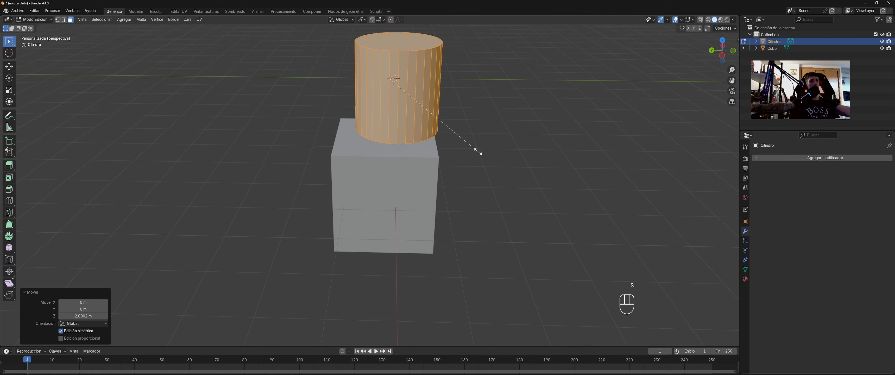
{"action": "left_click", "coordinate": [446, 139]}
Step: Shift the cylinder's mesh about 0.38 m along Y, lower it about 0.79 m into the cube's top and return to Object Mode
{"action": "key", "text": "g"}
{"action": "key", "text": "y"}
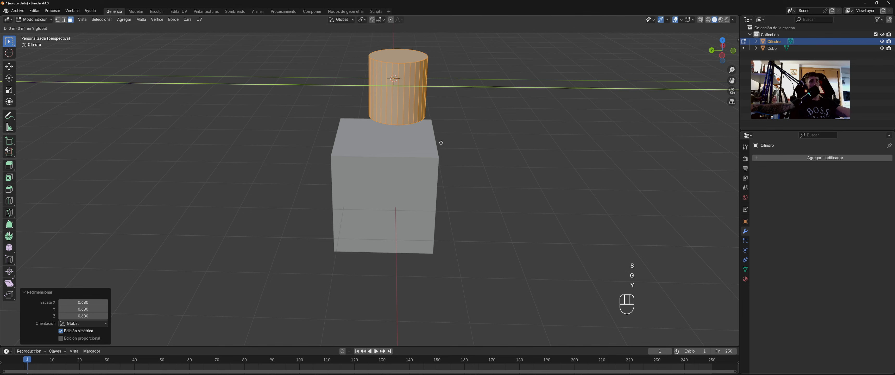
{"action": "left_click", "coordinate": [420, 144]}
{"action": "mouse_move", "coordinate": [419, 144]}
{"action": "middle_mouse_down"}
{"action": "mouse_move", "coordinate": [419, 168]}
{"action": "mouse_move", "coordinate": [419, 143]}
{"action": "middle_mouse_up"}
{"action": "key", "text": "g"}
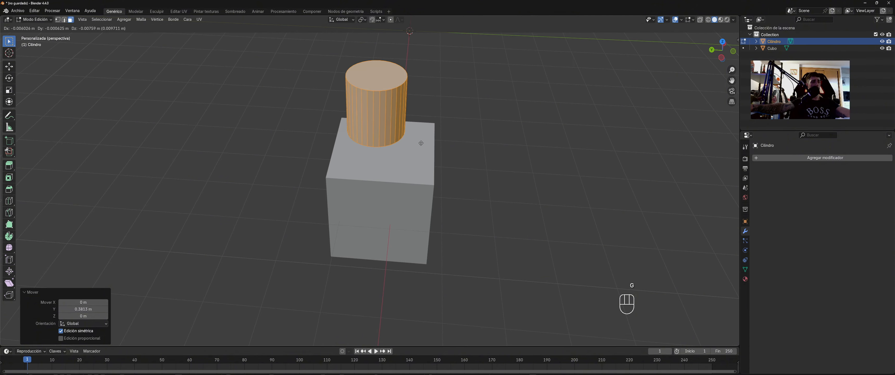
{"action": "key", "text": "z"}
{"action": "left_click", "coordinate": [425, 179]}
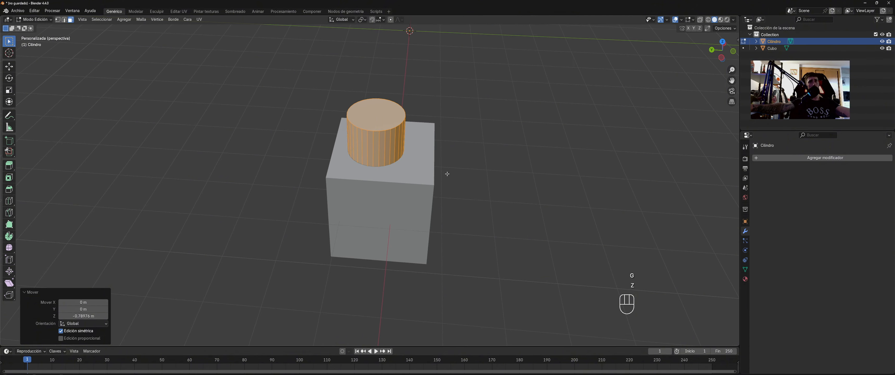
{"action": "middle_click_drag", "start_coordinate": [445, 174], "coordinate": [402, 158]}
{"action": "key", "text": "Tab"}
Step: Select the cube and add a Booleana modifier to it
{"action": "left_click", "coordinate": [428, 168]}
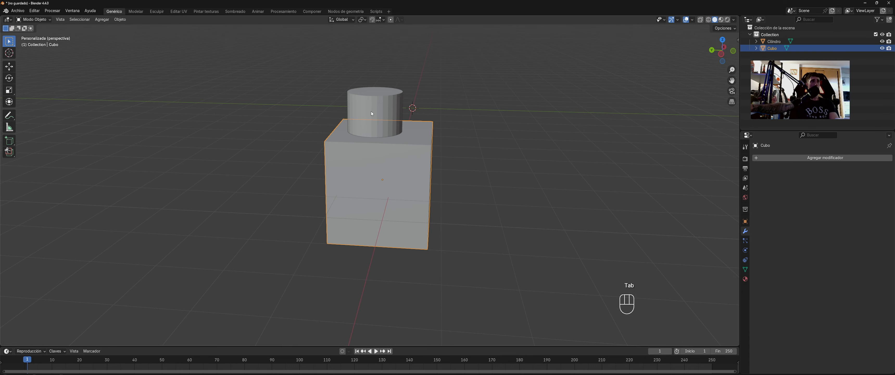
{"action": "left_click", "coordinate": [809, 158]}
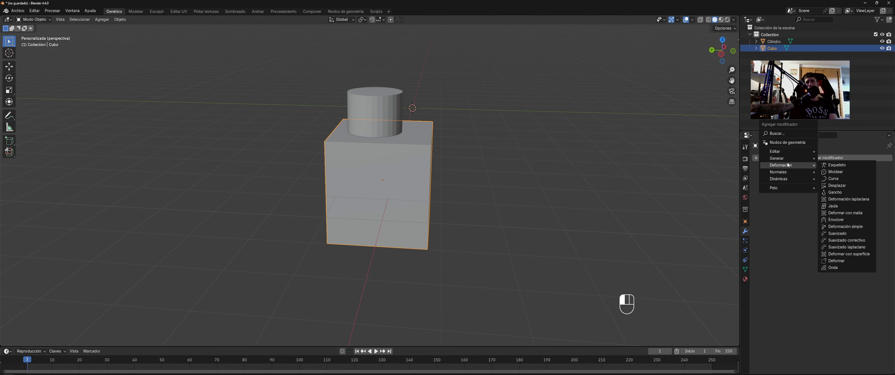
{"action": "mouse_move", "coordinate": [799, 158]}
{"action": "left_click", "coordinate": [837, 172]}
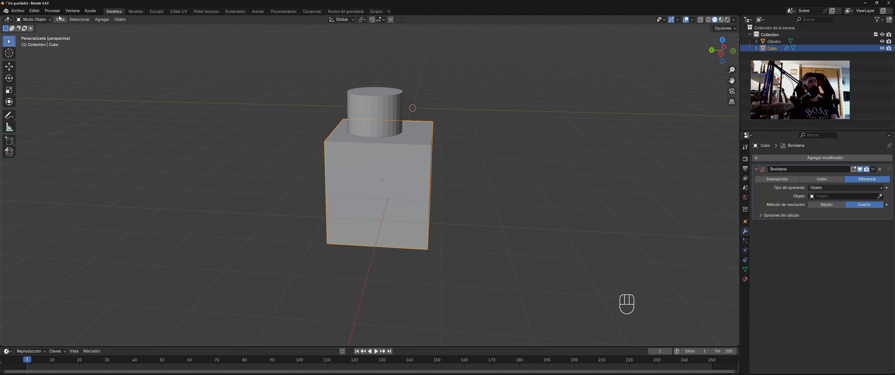
Step: Look through the extensions and add-ons (Complementos) in the preferences, then close the preferences window
{"action": "left_click", "coordinate": [34, 11]}
{"action": "left_click", "coordinate": [66, 98]}
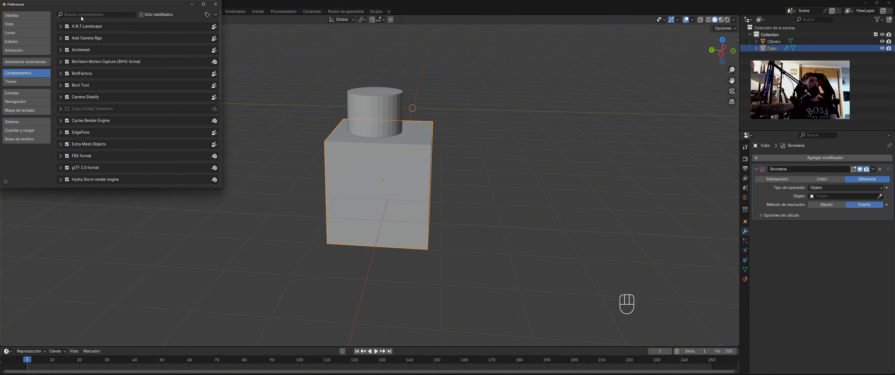
{"action": "left_click", "coordinate": [24, 62]}
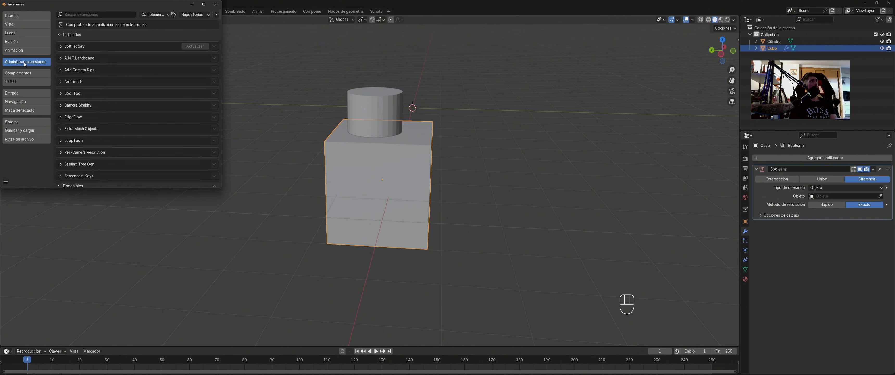
{"action": "left_click", "coordinate": [28, 74]}
{"action": "left_click", "coordinate": [104, 14]}
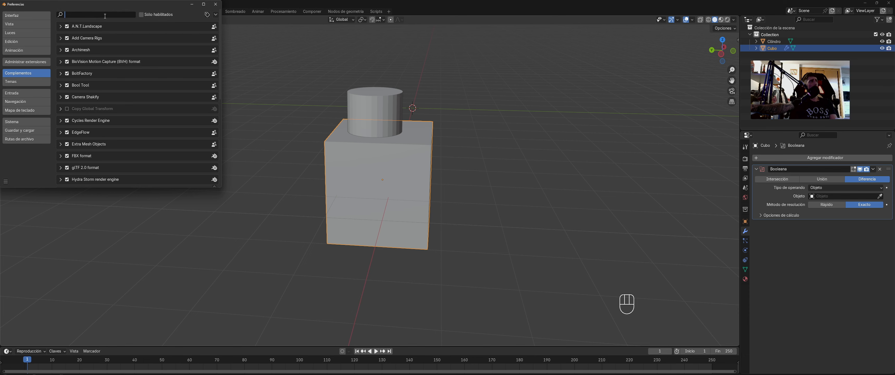
{"action": "left_click", "coordinate": [215, 4]}
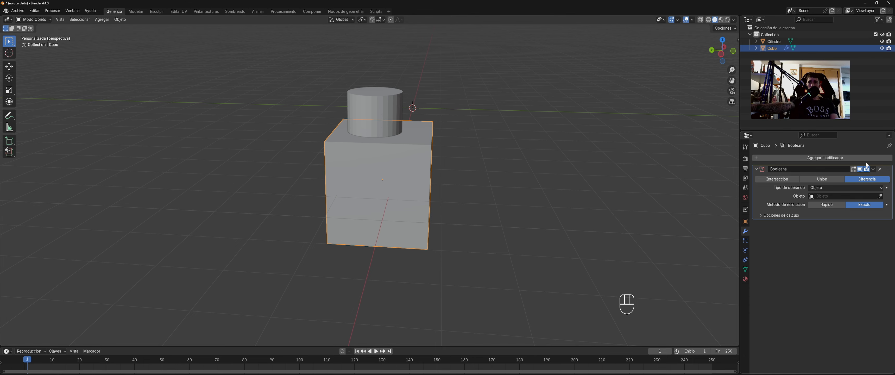
Step: Pick the cylinder as the operand object of the cube's Booleana modifier
{"action": "middle_click_drag", "start_coordinate": [400, 164], "coordinate": [425, 166]}
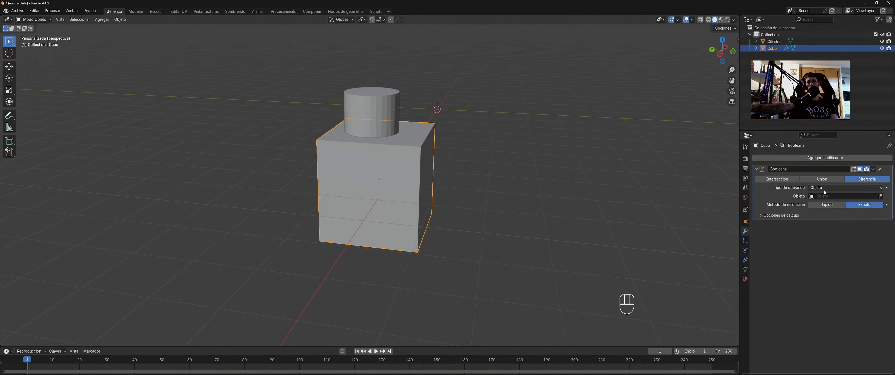
{"action": "middle_click_drag", "start_coordinate": [570, 158], "coordinate": [625, 160]}
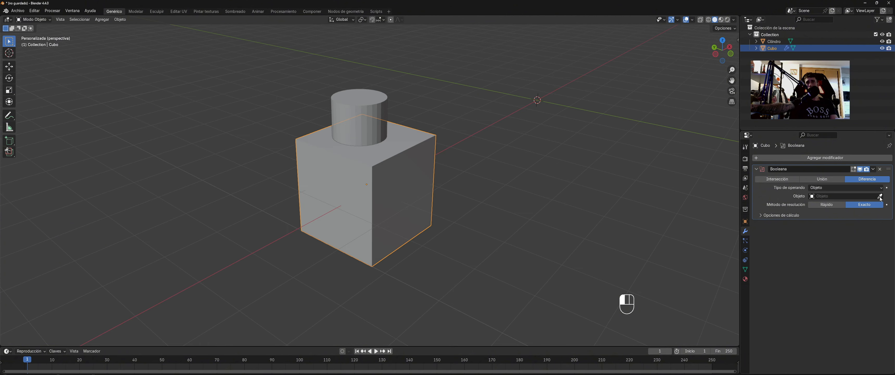
{"action": "left_click", "coordinate": [361, 107]}
{"action": "middle_click_drag", "start_coordinate": [470, 137], "coordinate": [425, 138]}
Step: Set the cylinder's viewport display to Estructura in its Presentación en vistas settings so the cut in the cube can be inspected
{"action": "middle_click_drag", "start_coordinate": [375, 114], "coordinate": [424, 154]}
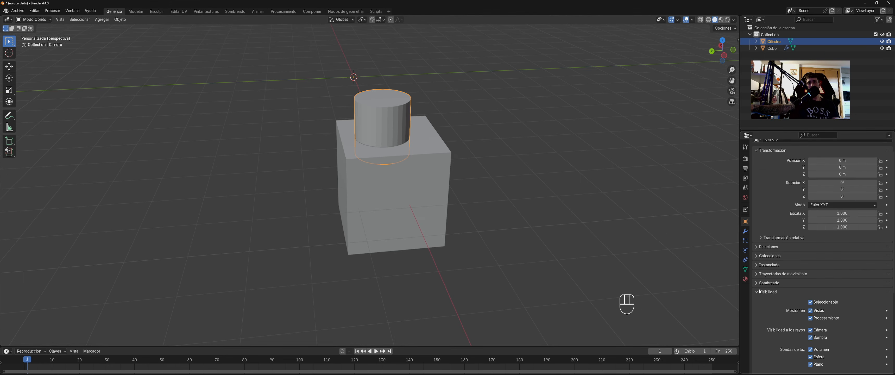
{"action": "scroll", "coordinate": [750, 238], "scroll_direction": "up", "scroll_amount": 2}
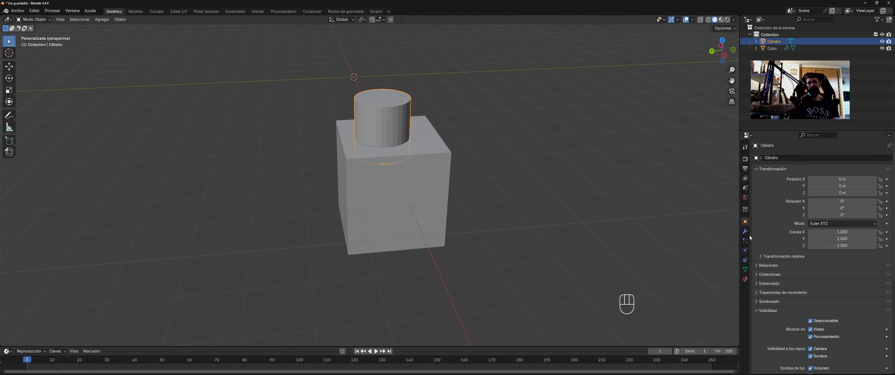
{"action": "scroll", "coordinate": [767, 221], "scroll_direction": "down", "scroll_amount": 10}
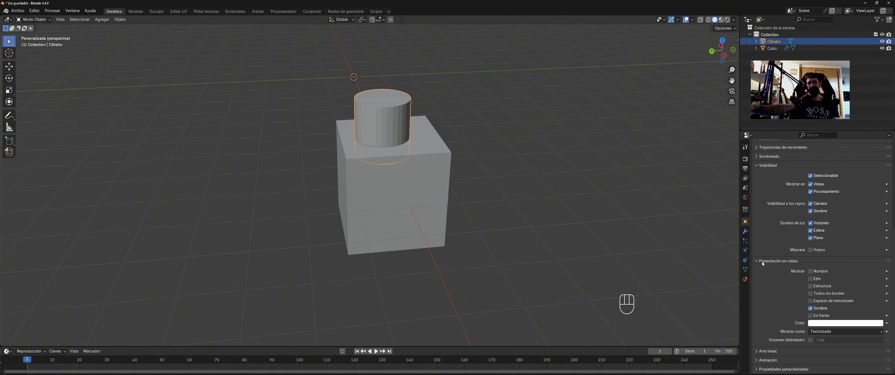
{"action": "left_click", "coordinate": [836, 331]}
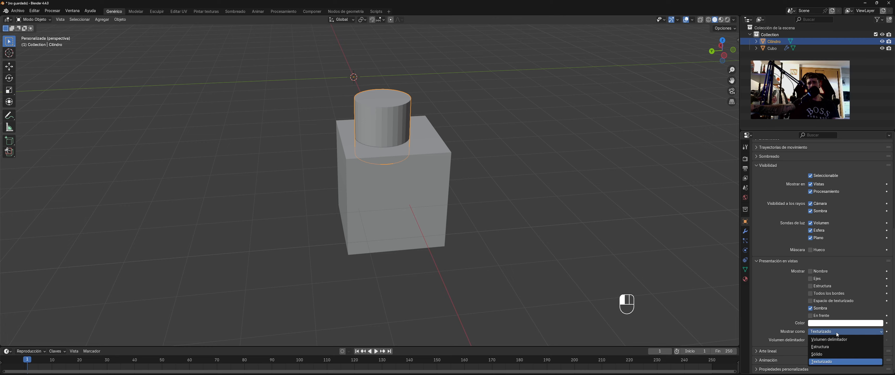
{"action": "left_click", "coordinate": [820, 346]}
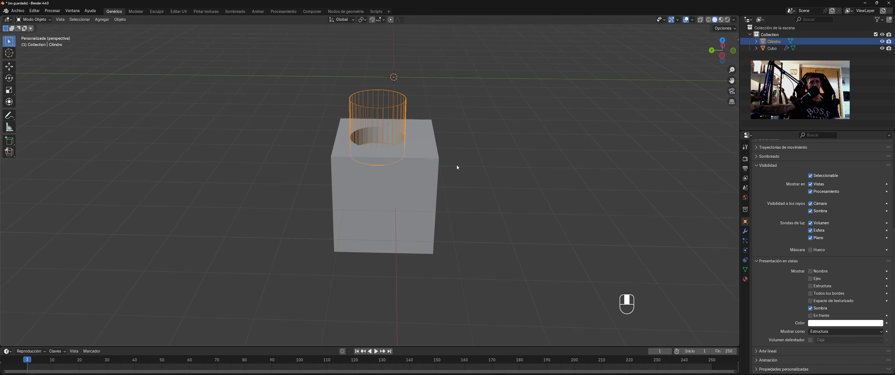
{"action": "middle_click_drag", "start_coordinate": [456, 164], "coordinate": [396, 106]}
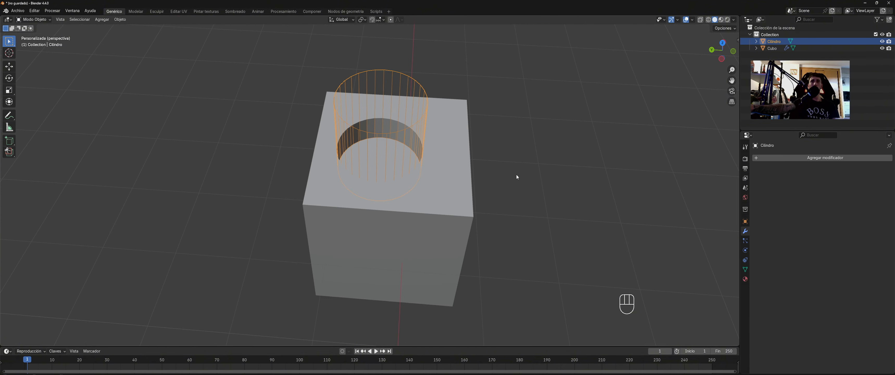
Step: Reposition the cylinder freely across the cube's top, finishing with a move of about 0.24 m in X, 0.09 m in Y and 0.16 m in Z
{"action": "left_click", "coordinate": [388, 206]}
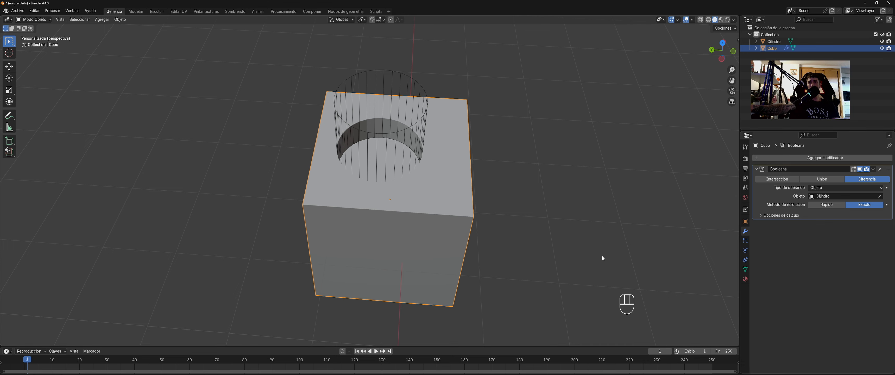
{"action": "left_click", "coordinate": [394, 133]}
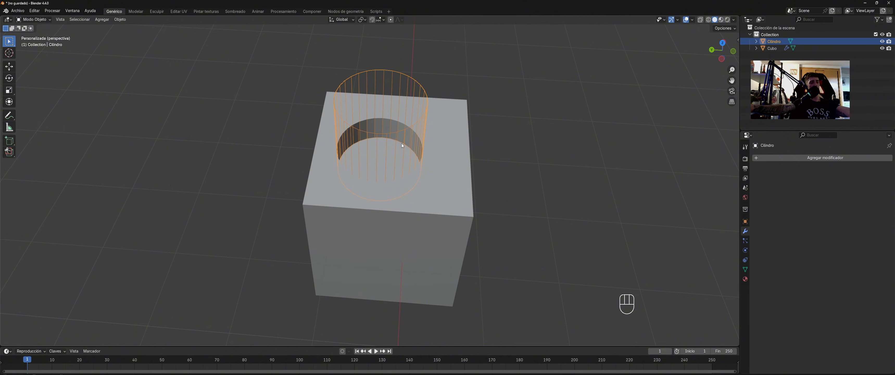
{"action": "key", "text": "g"}
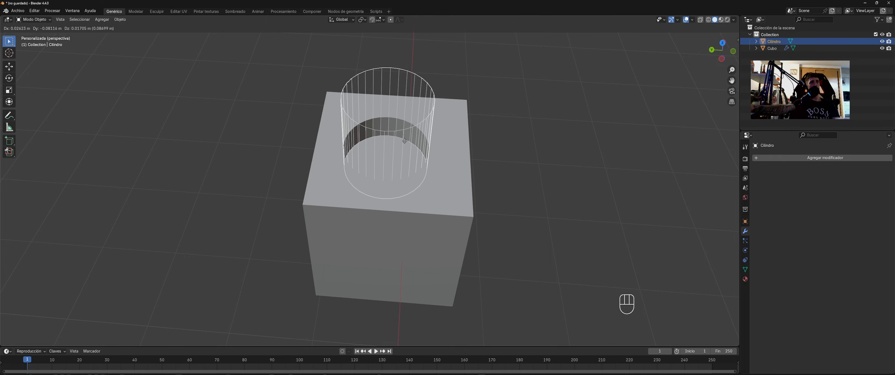
{"action": "left_click", "coordinate": [405, 141]}
{"action": "middle_click_drag", "start_coordinate": [404, 141], "coordinate": [408, 179]}
{"action": "key", "text": "g"}
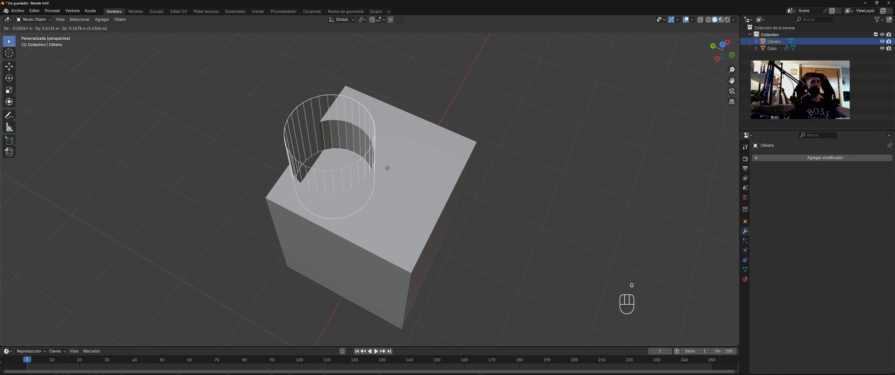
{"action": "left_click", "coordinate": [413, 163]}
Step: Lower the cylinder about 0.22 m along Z, deeper into the cube
{"action": "key", "text": "g"}
{"action": "key", "text": "z"}
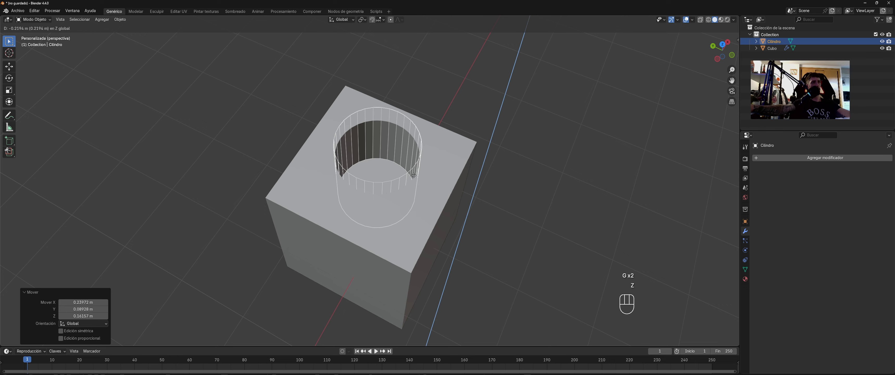
{"action": "left_click", "coordinate": [414, 176]}
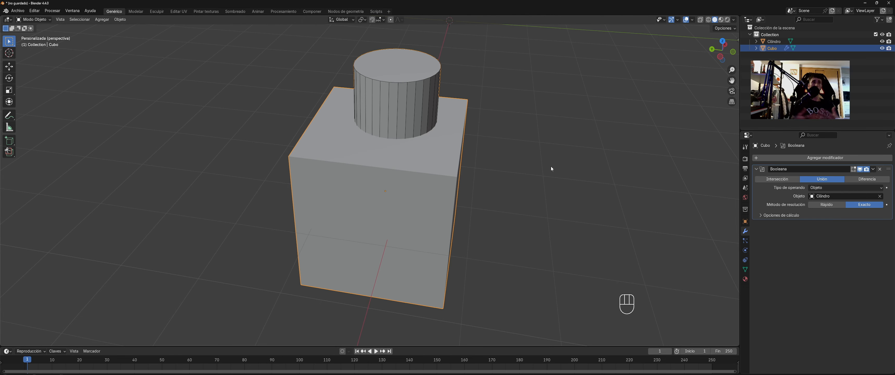
Step: Try the Unión and Intersección operations in the cube's Booleana modifier, inspecting the shape from several angles
{"action": "middle_click_drag", "start_coordinate": [504, 154], "coordinate": [386, 85]}
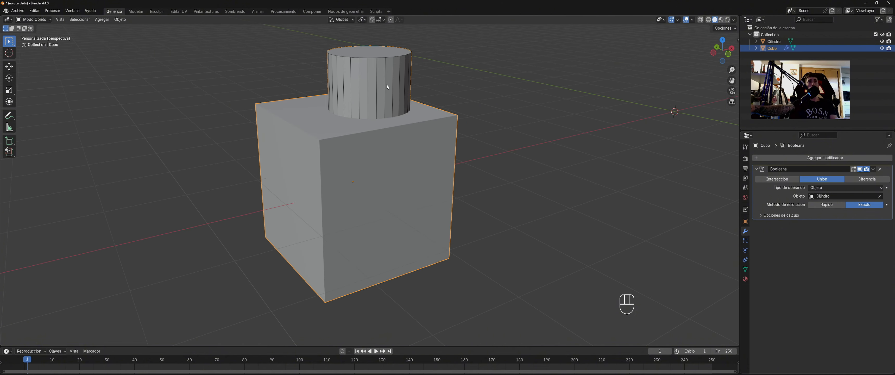
{"action": "middle_click_drag", "start_coordinate": [731, 181], "coordinate": [654, 186]}
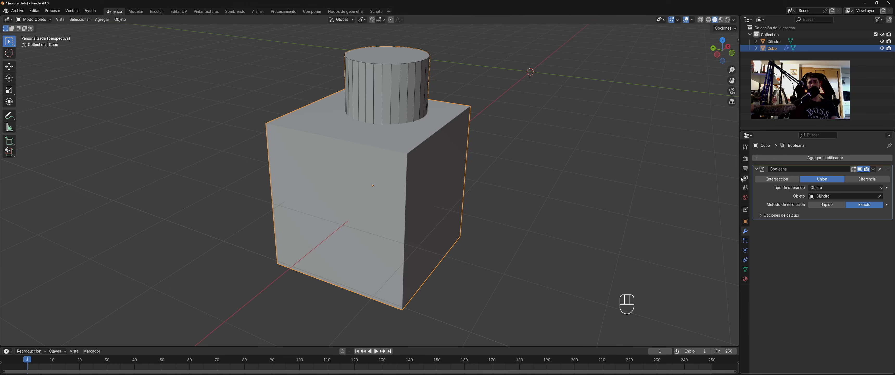
{"action": "left_click", "coordinate": [777, 178]}
{"action": "middle_click_drag", "start_coordinate": [521, 137], "coordinate": [481, 102]}
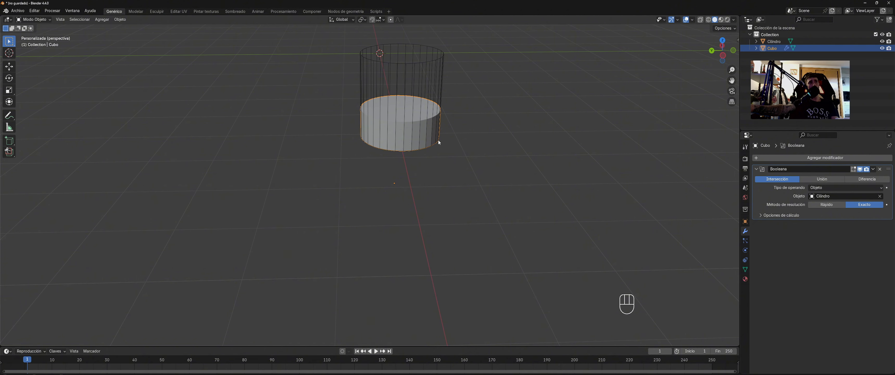
Step: Lower the wireframe cylinder about 0.29 m along Z and inspect its intersection with the cube
{"action": "left_click", "coordinate": [399, 82]}
{"action": "key", "text": "z"}
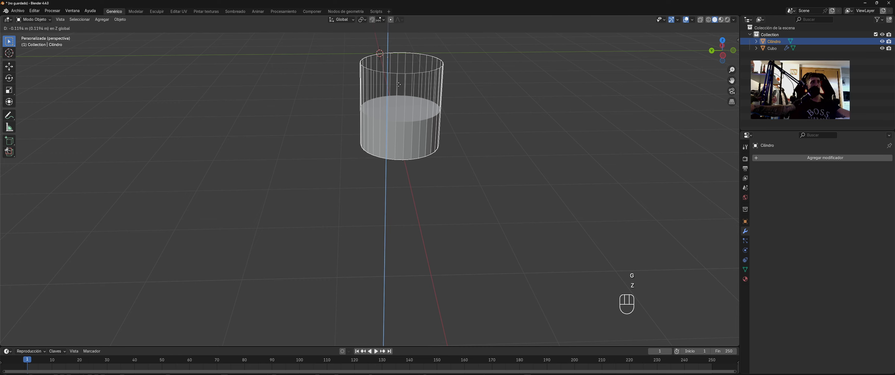
{"action": "left_click", "coordinate": [400, 91]}
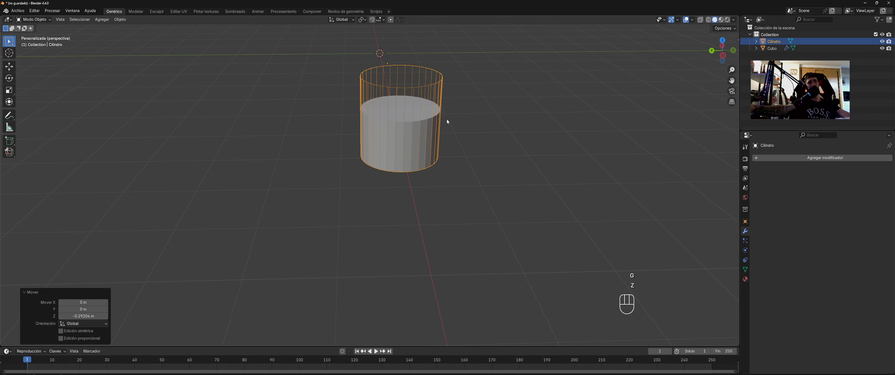
{"action": "middle_click_drag", "start_coordinate": [447, 120], "coordinate": [346, 91]}
{"action": "middle_click_drag", "start_coordinate": [361, 129], "coordinate": [409, 98]}
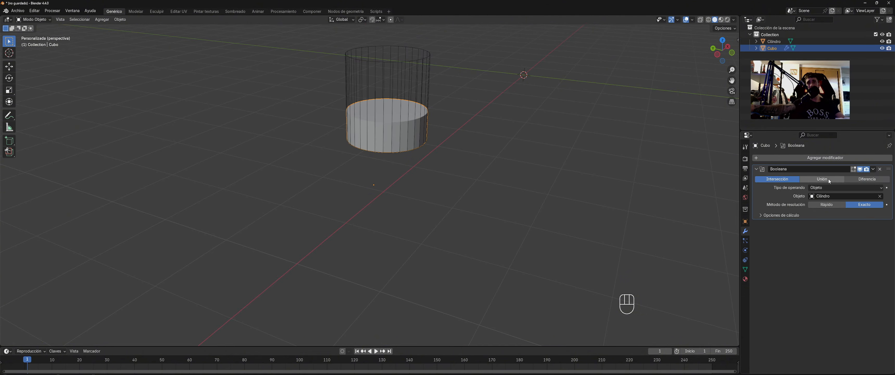
Step: Set the cube's Booleana operation to Diferencia and inspect the cylindrical hole from several angles
{"action": "left_click", "coordinate": [856, 183]}
{"action": "middle_click_drag", "start_coordinate": [393, 153], "coordinate": [445, 142]}
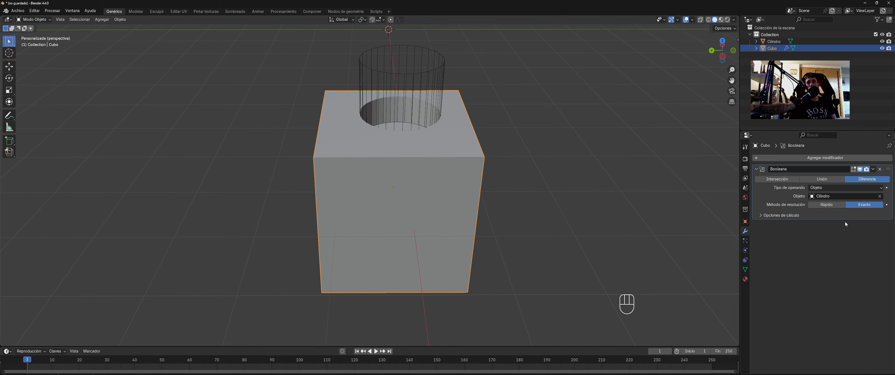
{"action": "middle_click_drag", "start_coordinate": [609, 172], "coordinate": [480, 159]}
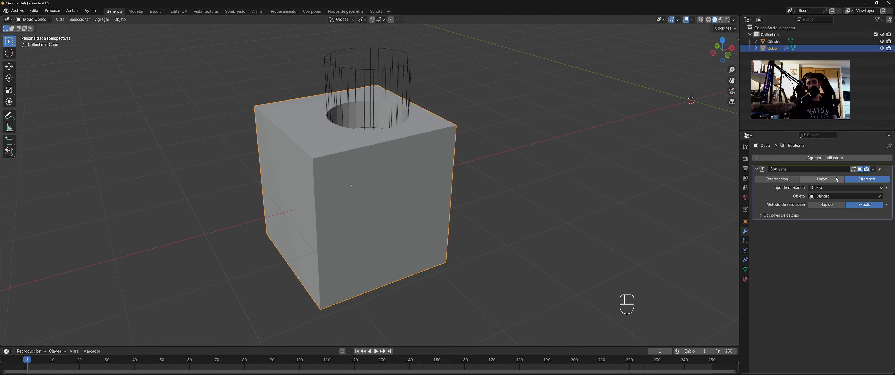
{"action": "middle_click_drag", "start_coordinate": [473, 177], "coordinate": [500, 174]}
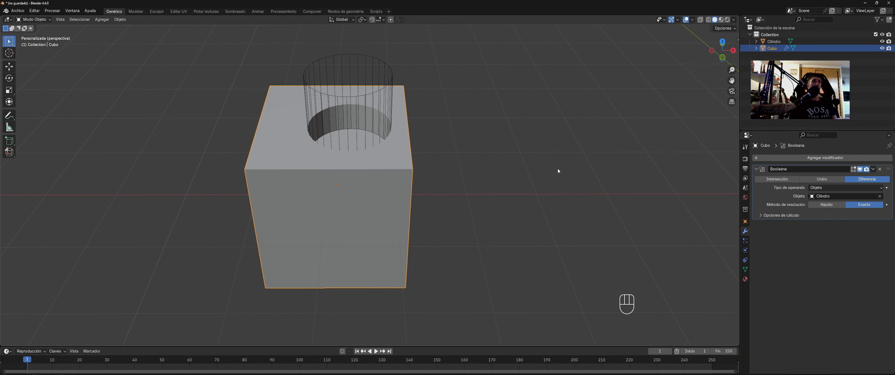
Step: Remove the Booleana modifier from the cube and delete the wireframe cylinder
{"action": "left_click", "coordinate": [880, 169]}
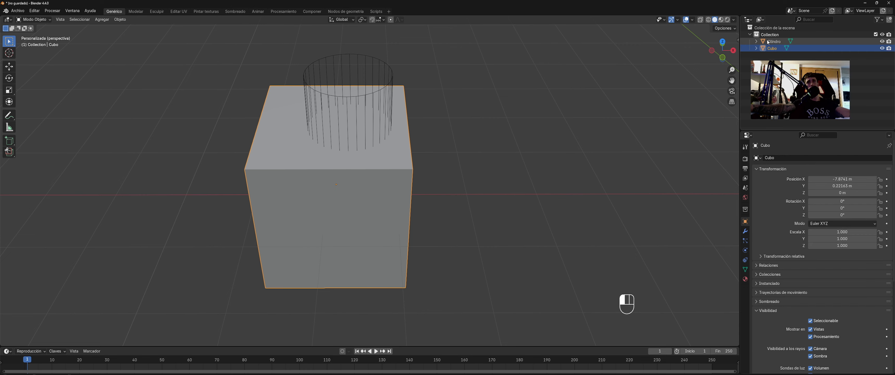
{"action": "left_click", "coordinate": [381, 101]}
{"action": "key", "text": "Delete"}
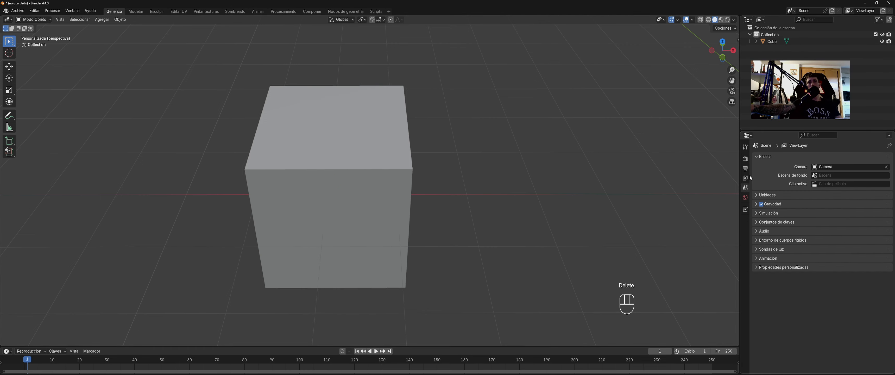
{"action": "left_click", "coordinate": [772, 42]}
{"action": "left_click", "coordinate": [745, 230]}
{"action": "left_click", "coordinate": [787, 157]}
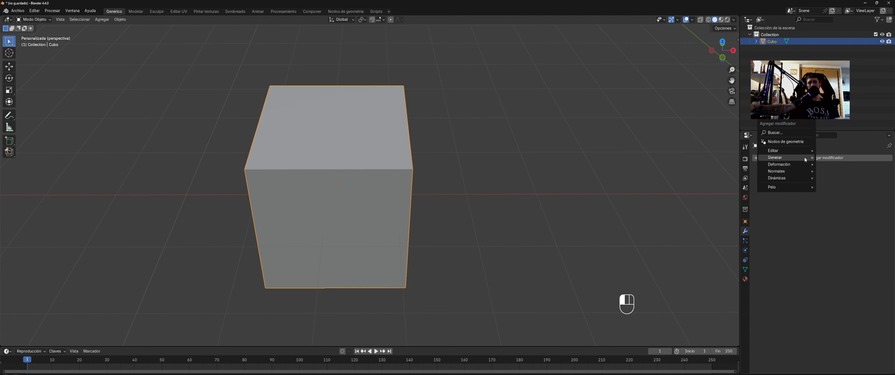
{"action": "mouse_move", "coordinate": [791, 161]}
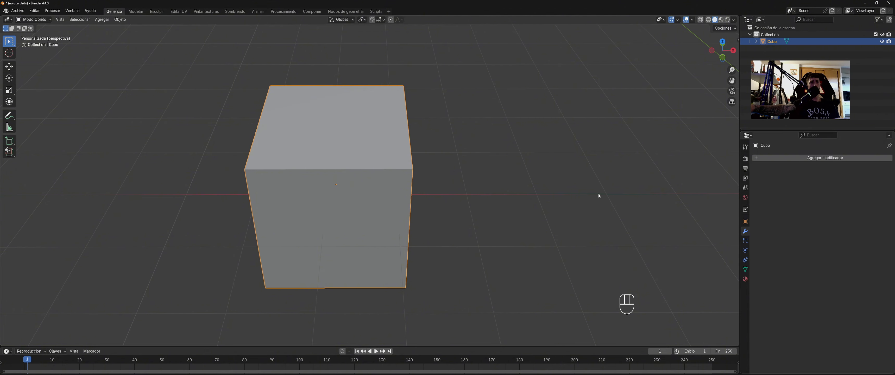
Step: Deselect the cube and add a cylinder mesh with 32 vertices, 1 m radius and 2 m depth at the origin
{"action": "middle_click_drag", "start_coordinate": [599, 192], "coordinate": [542, 187]}
{"action": "left_click", "coordinate": [543, 186]}
{"action": "key", "text": "shift+a"}
{"action": "mouse_move", "coordinate": [517, 188]}
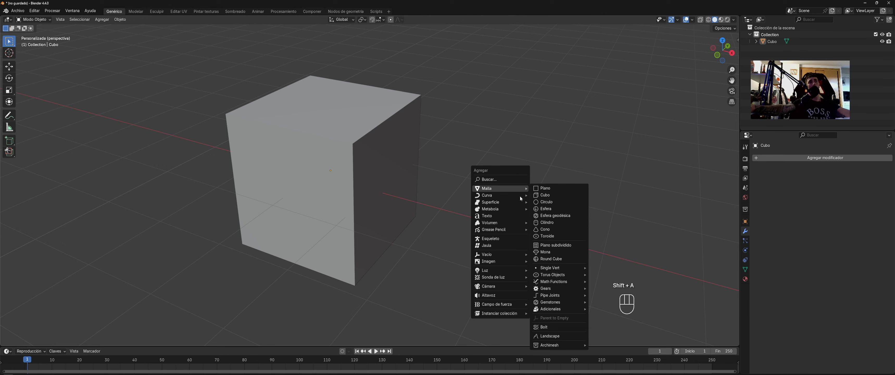
{"action": "left_click", "coordinate": [556, 224]}
{"action": "middle_click_drag", "start_coordinate": [545, 168], "coordinate": [564, 265]}
Step: Add a Construir modifier to the new cylinder
{"action": "left_click", "coordinate": [799, 158]}
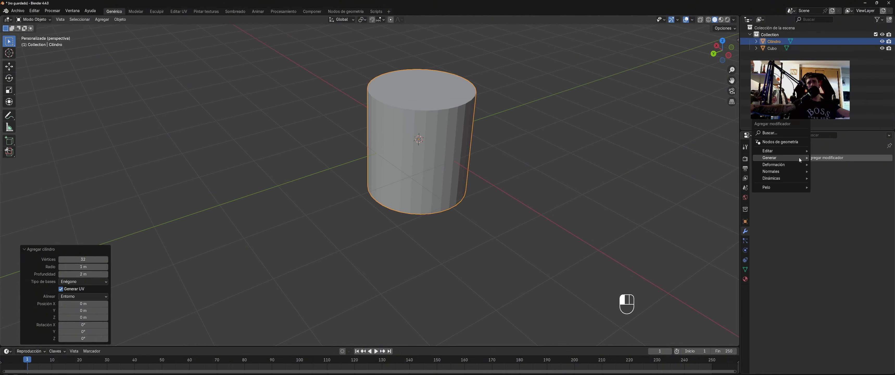
{"action": "mouse_move", "coordinate": [786, 158]}
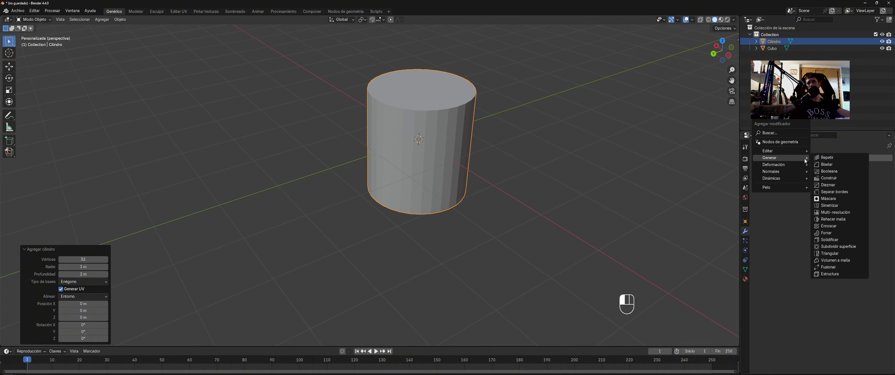
{"action": "left_click", "coordinate": [831, 178]}
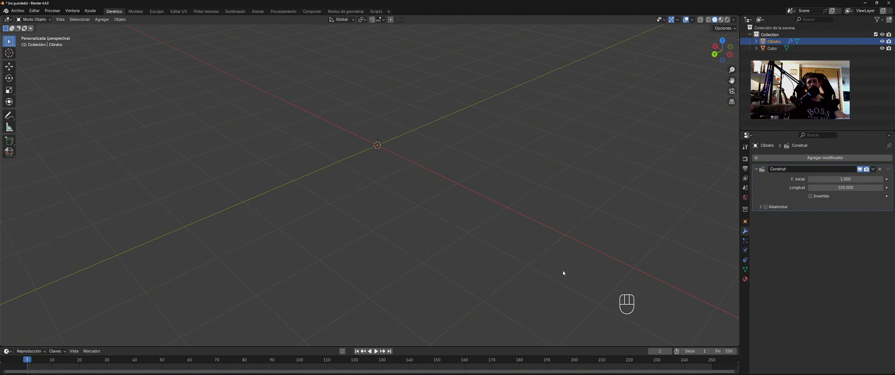
Step: Centre the view on the origin and play the animation to watch the Construir modifier build the cylinder
{"action": "middle_click_drag", "start_coordinate": [393, 135], "coordinate": [468, 214]}
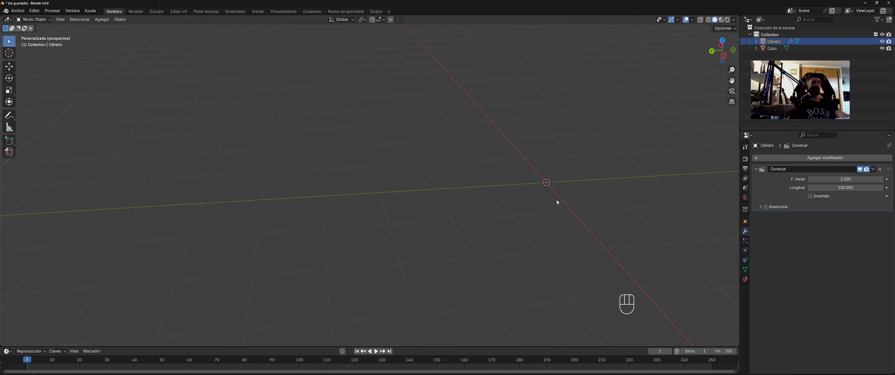
{"action": "middle_click_drag", "start_coordinate": [472, 208], "coordinate": [382, 224], "text": "shift"}
{"action": "middle_click_drag", "start_coordinate": [494, 197], "coordinate": [434, 197], "text": "shift"}
{"action": "key", "text": "space"}
{"action": "middle_click_drag", "start_coordinate": [411, 230], "coordinate": [588, 174]}
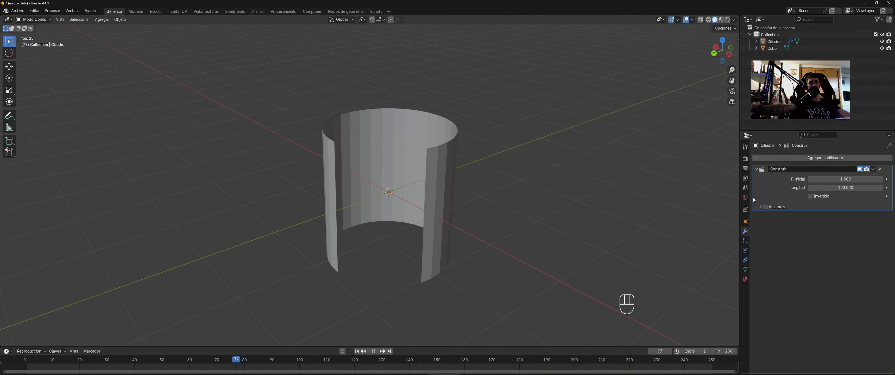
Step: Enable Aleatorizar in the Construir modifier, replay the animation from frame 1 and pause it at frame 58
{"action": "left_click", "coordinate": [766, 206]}
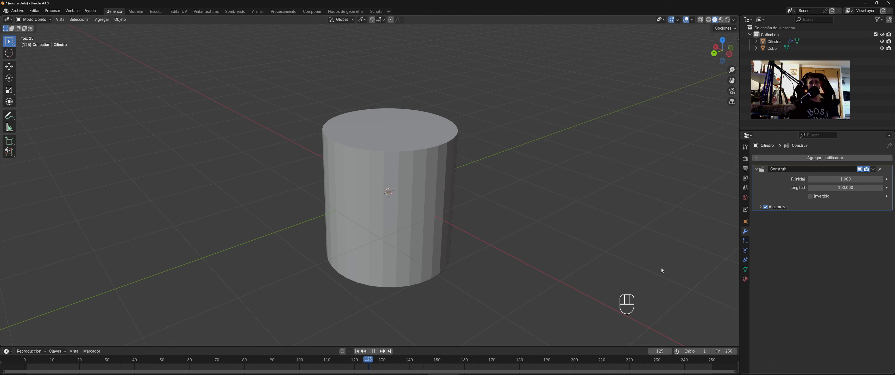
{"action": "left_click", "coordinate": [657, 350]}
{"action": "type", "text": "1"}
{"action": "key", "text": "Return"}
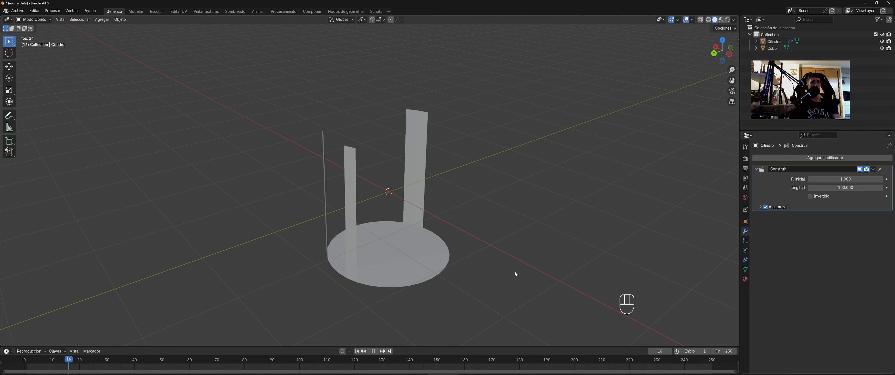
{"action": "key", "text": "space"}
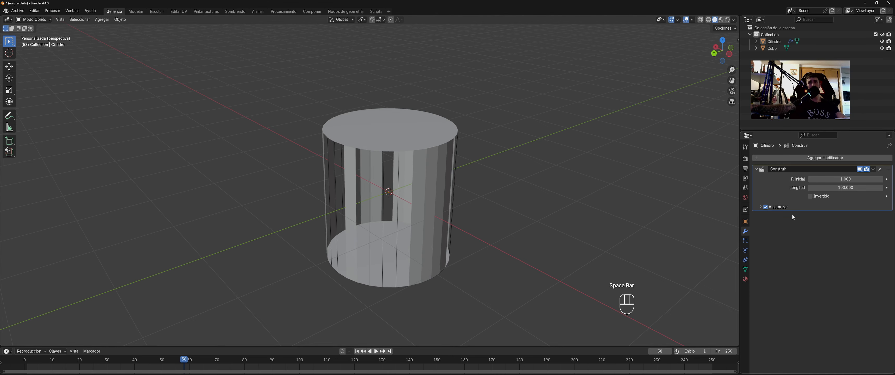
{"action": "left_click", "coordinate": [847, 188]}
{"action": "left_click", "coordinate": [834, 237]}
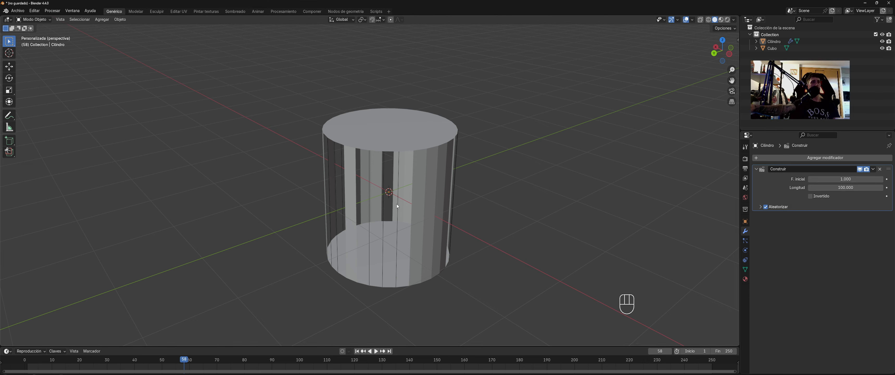
Step: Remove the Construir modifier from the cylinder
{"action": "left_click", "coordinate": [879, 169]}
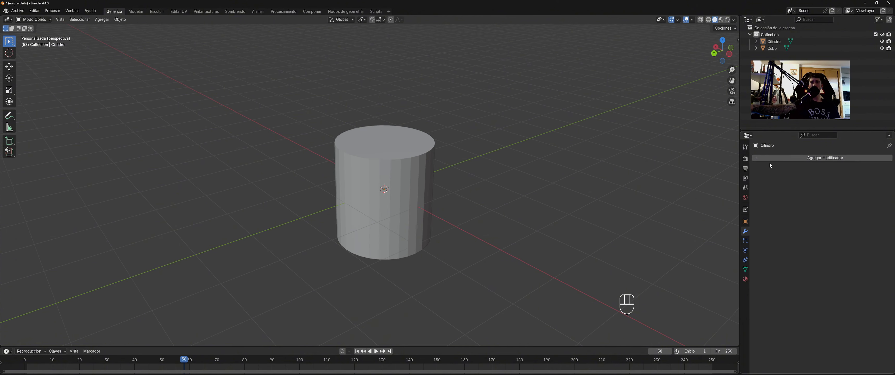
{"action": "left_click", "coordinate": [769, 159]}
{"action": "mouse_move", "coordinate": [770, 165]}
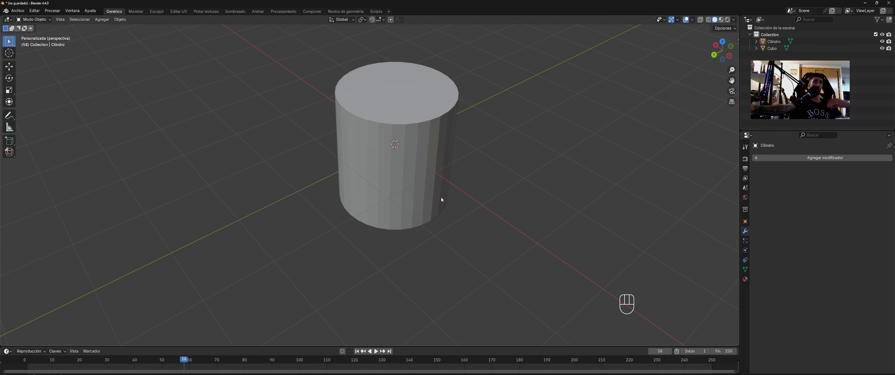
{"action": "middle_click_drag", "start_coordinate": [457, 163], "coordinate": [438, 185], "text": "shift"}
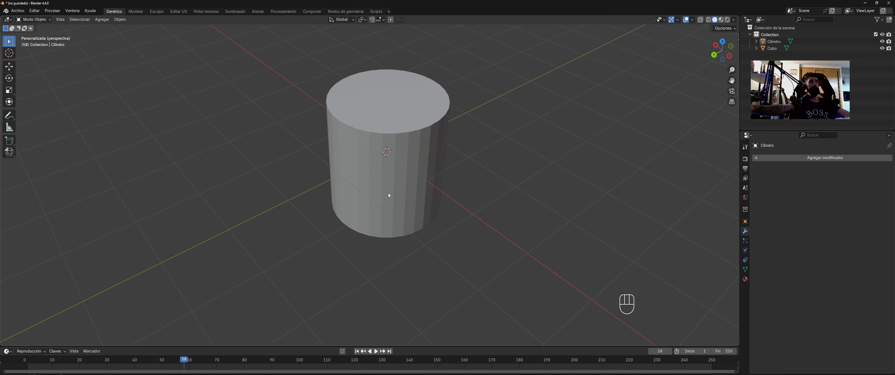
{"action": "left_click", "coordinate": [396, 178]}
{"action": "key", "text": "Tab"}
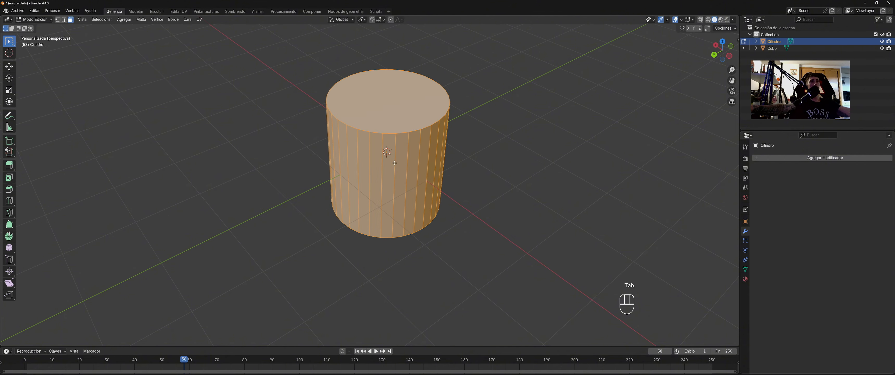
{"action": "middle_click_drag", "start_coordinate": [399, 176], "coordinate": [430, 230]}
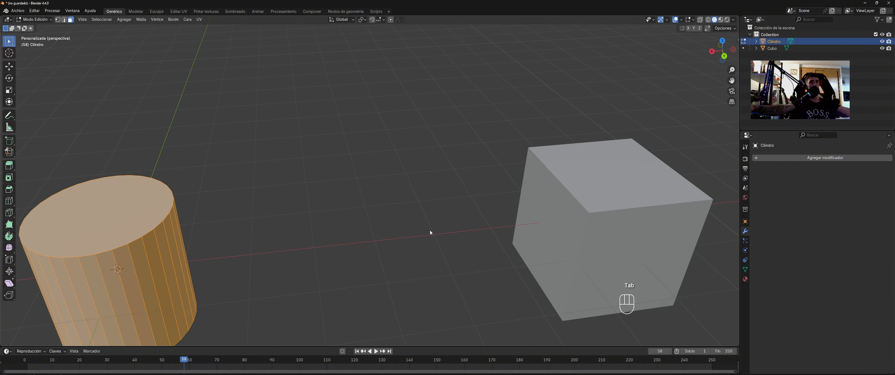
{"action": "key", "text": "Tab"}
Step: Add a 2 m plane mesh at the origin
{"action": "key", "text": "shift+a"}
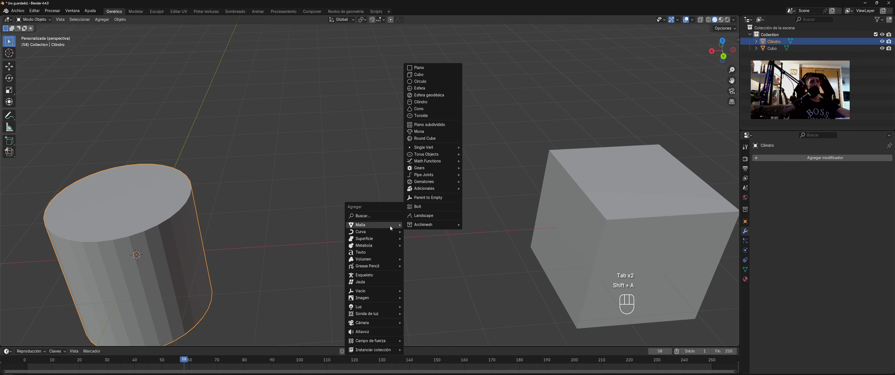
{"action": "left_click", "coordinate": [420, 68]}
{"action": "scroll", "coordinate": [302, 245], "scroll_direction": "down", "scroll_amount": 1}
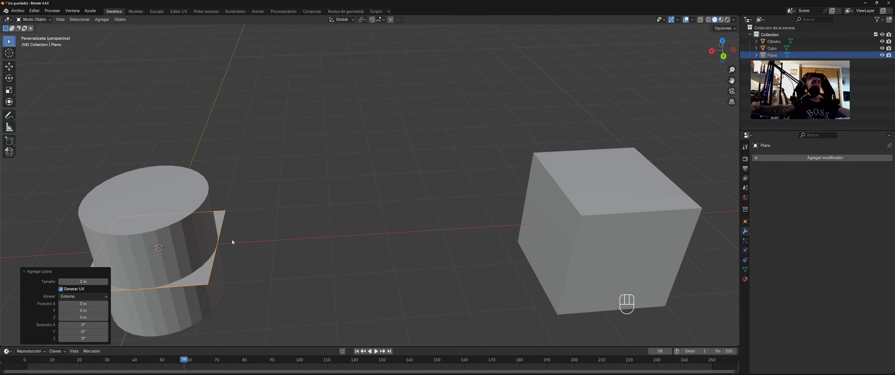
Step: Move the plane's geometry in edit mode along the X axis to the space between the cylinder and the cube
{"action": "key", "text": "Tab"}
{"action": "key", "text": "h"}
{"action": "middle_click_drag", "start_coordinate": [231, 236], "coordinate": [316, 236]}
{"action": "key", "text": "ctrl+z"}
{"action": "key", "text": "g"}
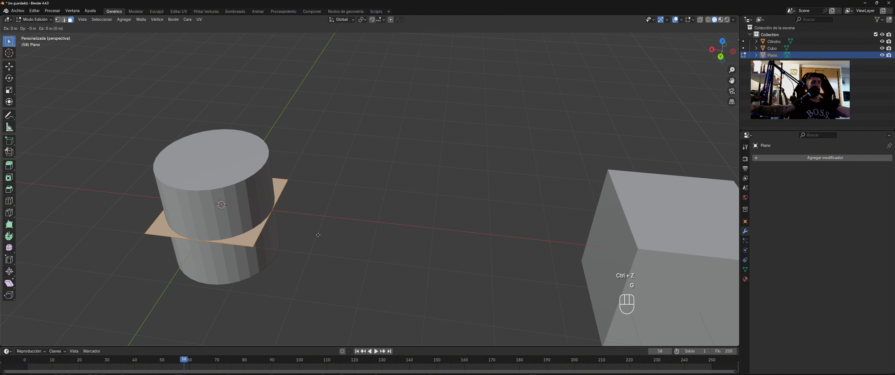
{"action": "key", "text": "y"}
{"action": "key", "text": "x"}
{"action": "left_click", "coordinate": [426, 228]}
{"action": "key", "text": "Tab"}
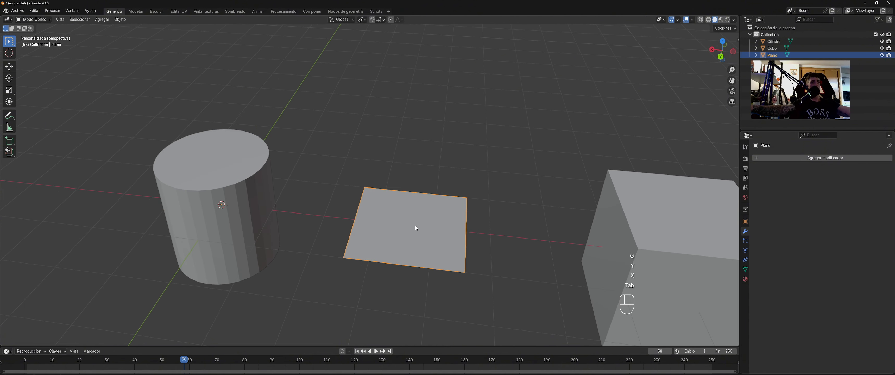
Step: Set the plane's origin to its geometry
{"action": "right_click", "coordinate": [415, 225]}
{"action": "mouse_move", "coordinate": [405, 238]}
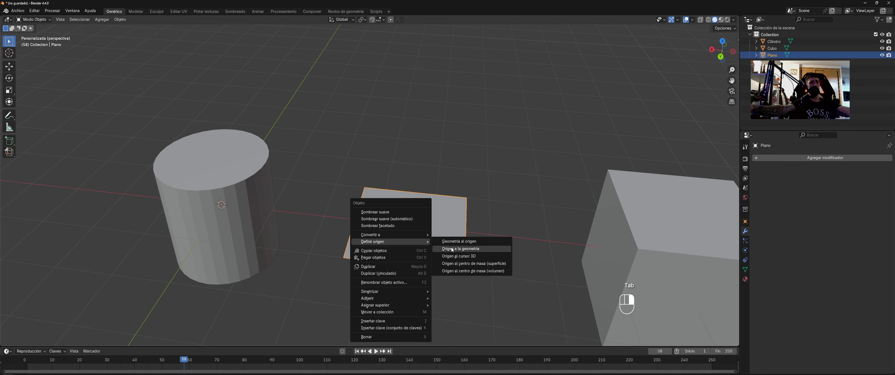
{"action": "left_click", "coordinate": [460, 248]}
Step: Subdivide the plane in edit mode with 50 cuts and return to object mode
{"action": "key", "text": "Tab"}
{"action": "right_click", "coordinate": [418, 236]}
{"action": "left_click", "coordinate": [407, 242]}
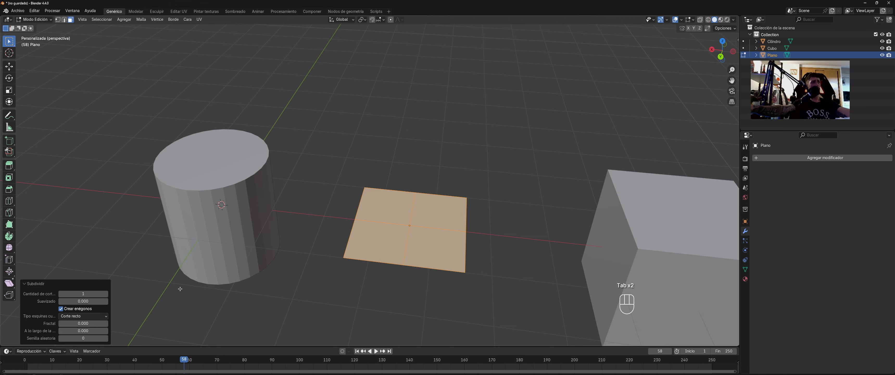
{"action": "left_click", "coordinate": [80, 293]}
{"action": "type", "text": "50"}
{"action": "key", "text": "Return"}
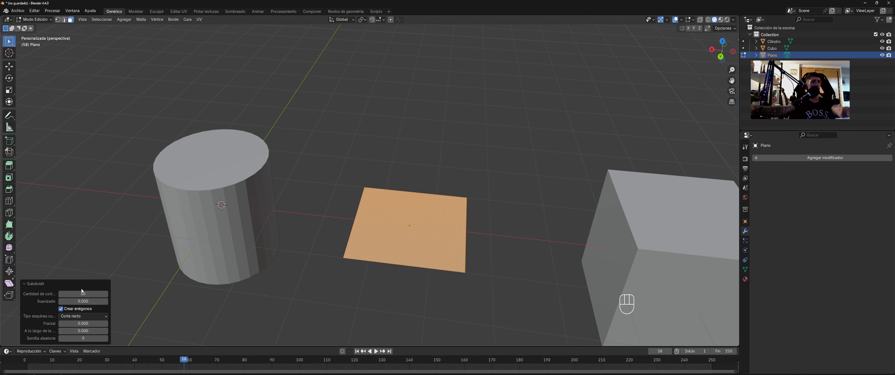
{"action": "scroll", "coordinate": [265, 201], "scroll_direction": "up", "scroll_amount": 2}
{"action": "middle_click_drag", "start_coordinate": [300, 235], "coordinate": [266, 201], "text": "shift"}
{"action": "scroll", "coordinate": [266, 201], "scroll_direction": "up", "scroll_amount": 1}
{"action": "key", "text": "Tab"}
{"action": "key", "text": "Tab"}
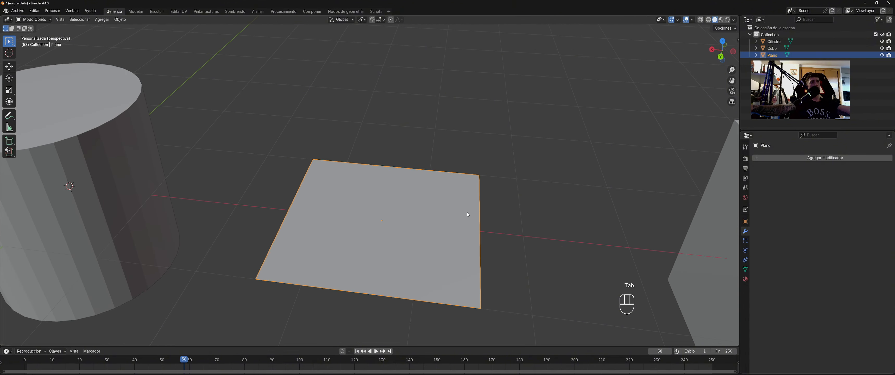
{"action": "key", "text": "Tab"}
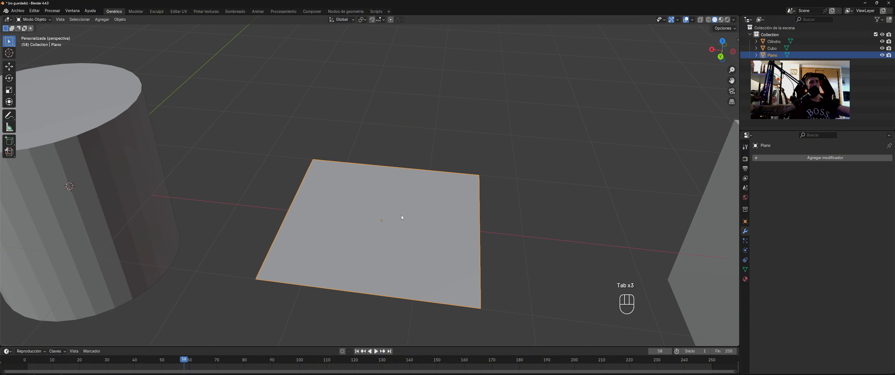
Step: Add a Diezmar modifier to the subdivided plane
{"action": "left_click", "coordinate": [770, 159]}
{"action": "mouse_move", "coordinate": [760, 160]}
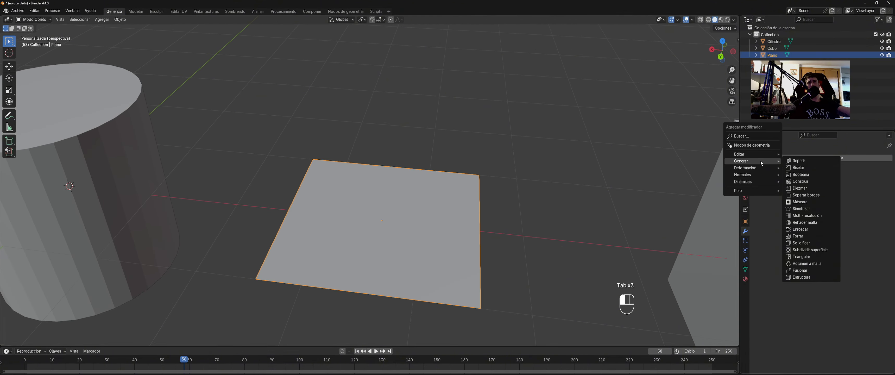
{"action": "left_click", "coordinate": [797, 188]}
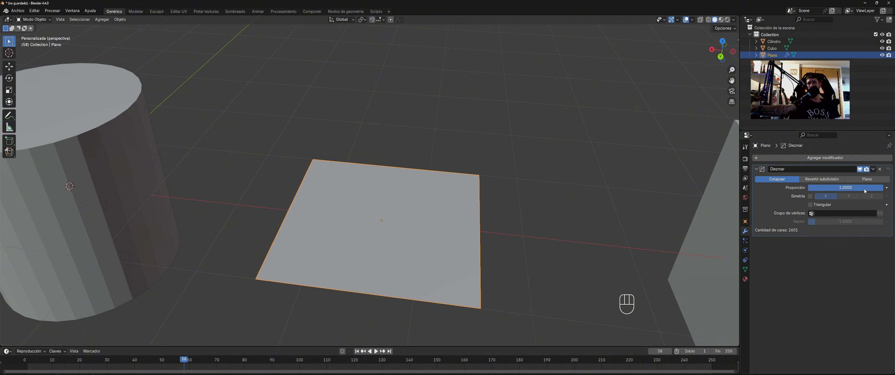
Step: Apply the Diezmar modifier with a ratio of 0.7148 and inspect the plane's reduced mesh in edit mode
{"action": "left_click", "coordinate": [872, 169]}
{"action": "left_click", "coordinate": [857, 177]}
{"action": "key", "text": "Tab"}
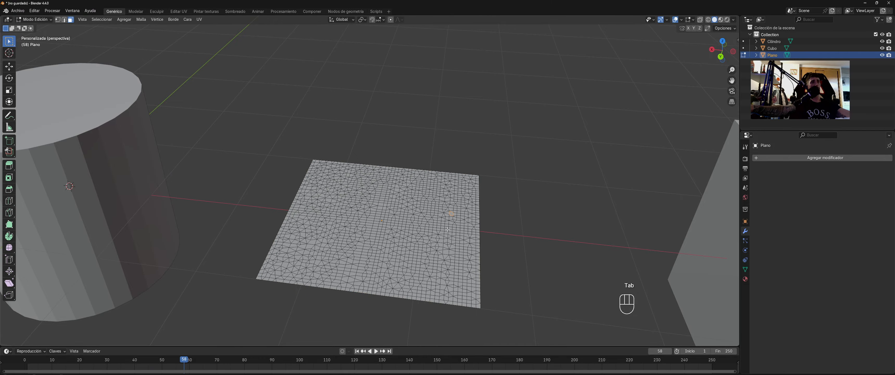
{"action": "middle_click_drag", "start_coordinate": [429, 215], "coordinate": [441, 250]}
{"action": "middle_click_drag", "start_coordinate": [437, 179], "coordinate": [437, 214], "text": "shift"}
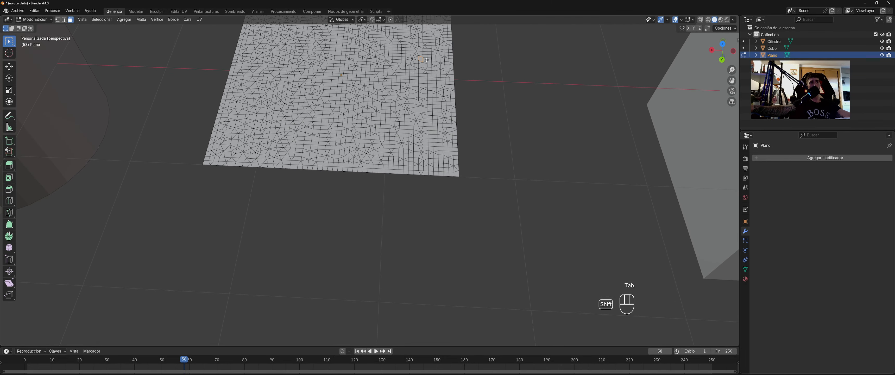
{"action": "mouse_move", "coordinate": [453, 138]}
{"action": "middle_mouse_down"}
{"action": "mouse_move", "coordinate": [453, 124]}
{"action": "mouse_move", "coordinate": [455, 142]}
{"action": "middle_mouse_up"}
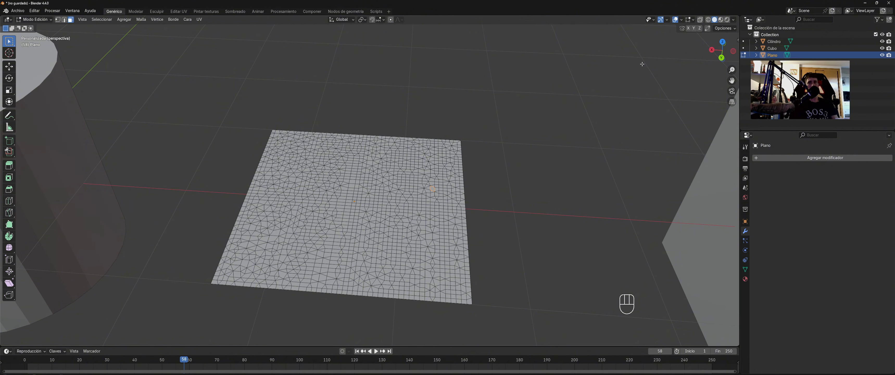
{"action": "middle_click_drag", "start_coordinate": [461, 128], "coordinate": [463, 129]}
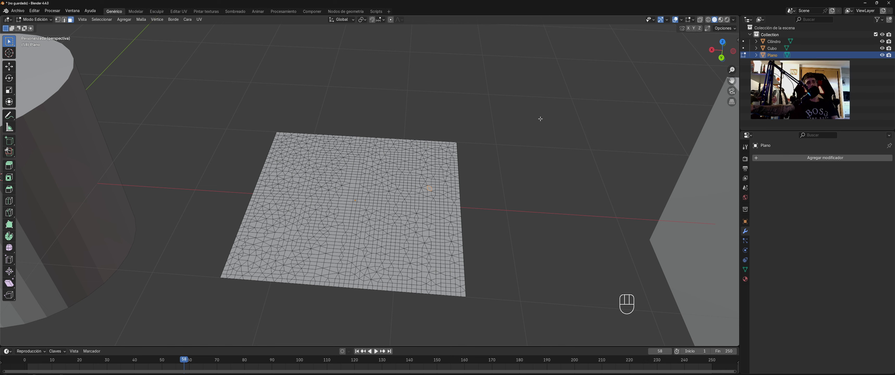
Step: Undo the application of the Diezmar modifier on the plane
{"action": "left_click", "coordinate": [802, 157]}
{"action": "key", "text": "ctrl+z"}
{"action": "key", "text": "ctrl+z"}
{"action": "key", "text": "ctrl+z"}
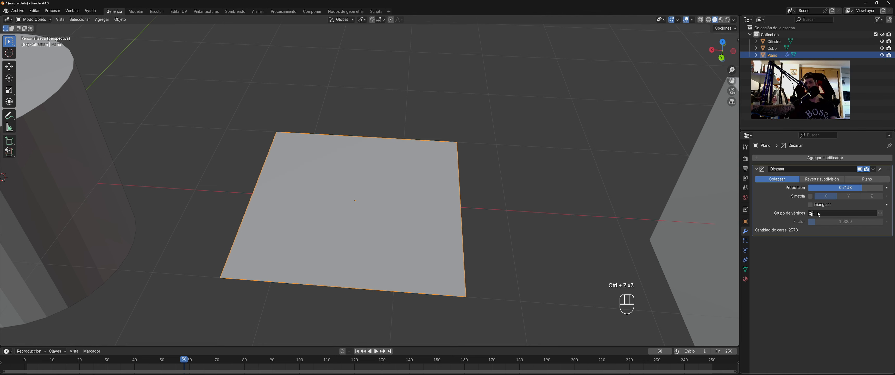
Step: Switch the Diezmar modifier's mode to Revertir subdivisión and finally to Plano
{"action": "left_click_drag", "start_coordinate": [868, 187], "coordinate": [825, 187]}
{"action": "left_click", "coordinate": [821, 179]}
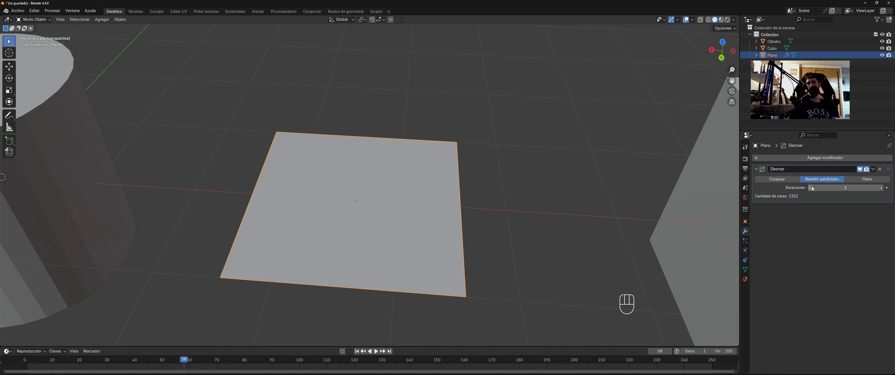
{"action": "left_click", "coordinate": [866, 178]}
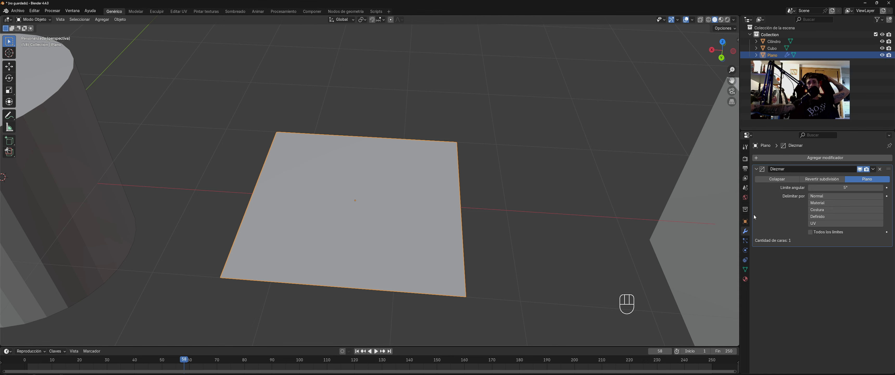
Step: Remove the Diezmar modifier from the plane and deselect the plane
{"action": "left_click", "coordinate": [880, 169]}
{"action": "left_click", "coordinate": [553, 193]}
{"action": "middle_click_drag", "start_coordinate": [542, 188], "coordinate": [552, 194]}
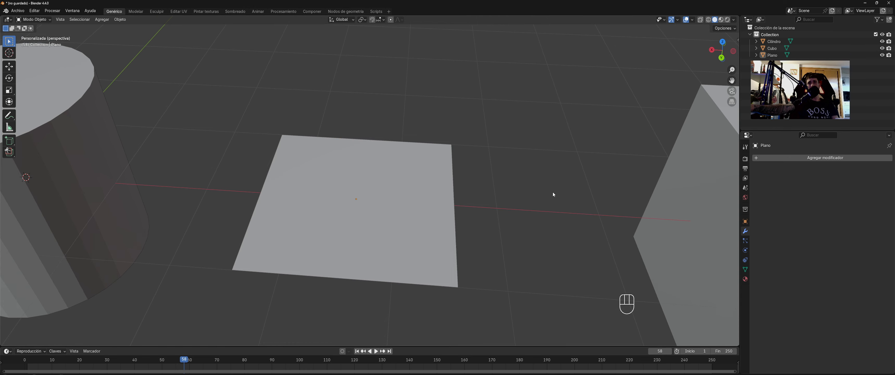
Step: Add a Separar bordes modifier with a 30° edge angle to the cylinder and apply it
{"action": "left_click", "coordinate": [770, 157]}
{"action": "mouse_move", "coordinate": [770, 158]}
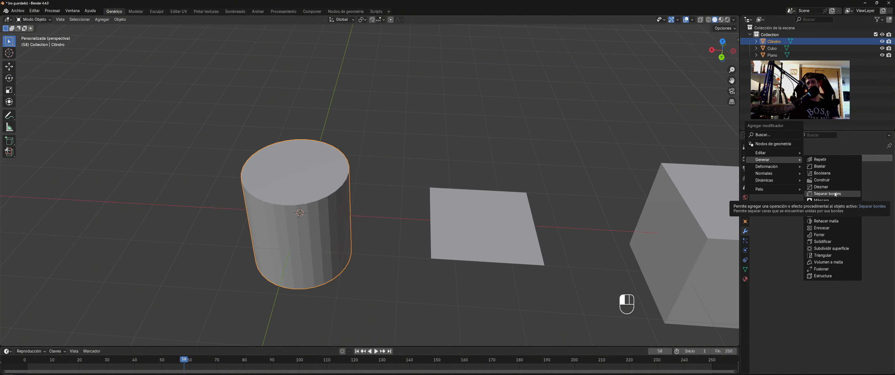
{"action": "left_click", "coordinate": [834, 193]}
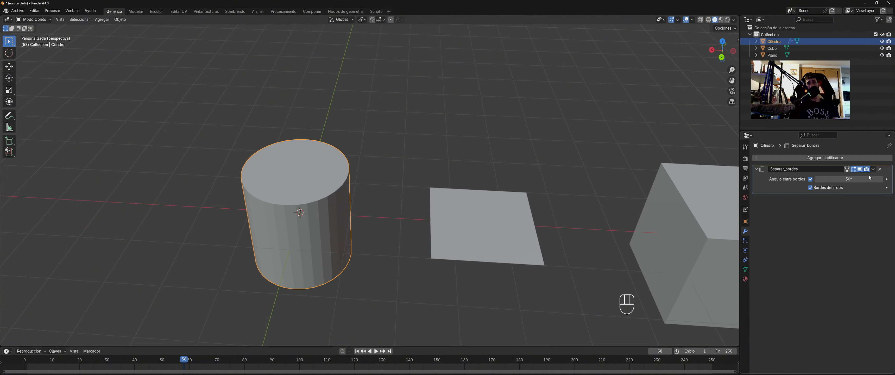
{"action": "left_click", "coordinate": [873, 169]}
{"action": "left_click", "coordinate": [862, 177]}
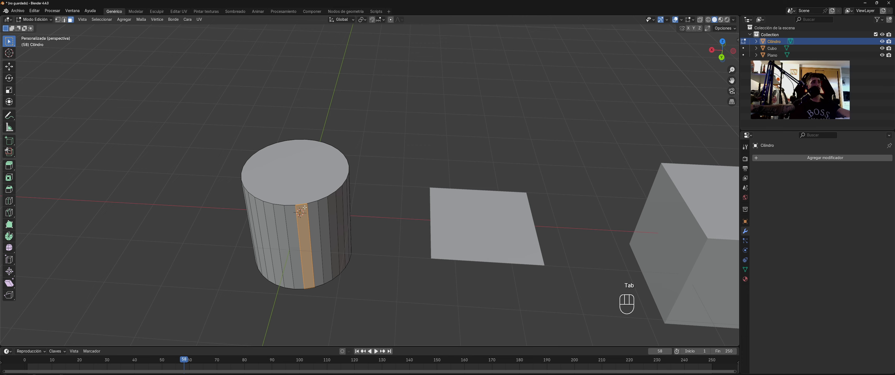
Step: Pull two separated top-rim vertices of the cylinder outward in edit mode, about 0.34 m and 0.11 m downward
{"action": "key", "text": "1"}
{"action": "left_click", "coordinate": [296, 204]}
{"action": "middle_click_drag", "start_coordinate": [296, 204], "coordinate": [424, 197]}
{"action": "key", "text": "g"}
{"action": "left_click", "coordinate": [493, 250]}
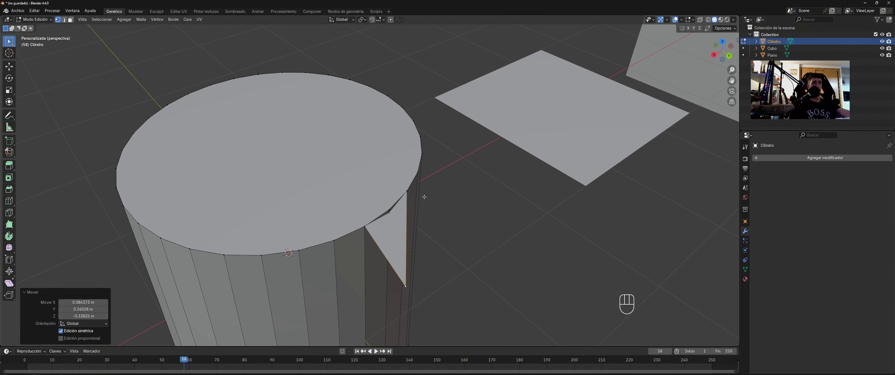
{"action": "left_click", "coordinate": [335, 241]}
{"action": "key", "text": "g"}
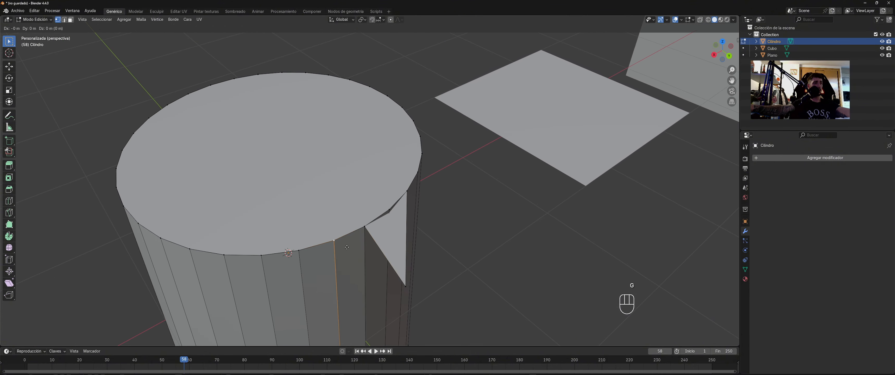
{"action": "left_click", "coordinate": [338, 260]}
{"action": "middle_click_drag", "start_coordinate": [338, 261], "coordinate": [409, 128]}
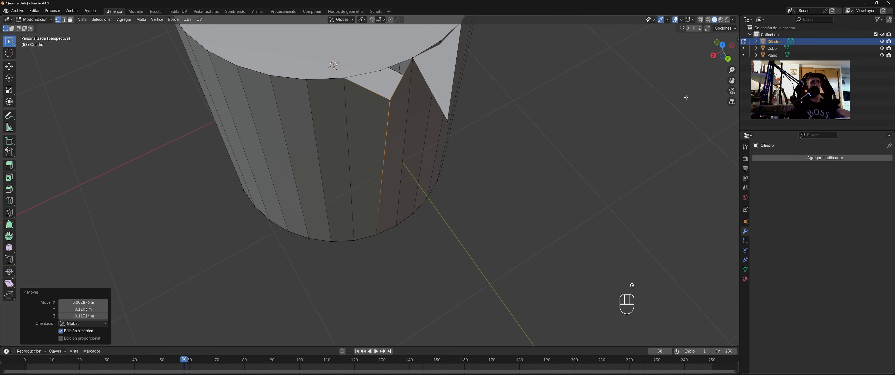
Step: Undo the vertex moves on the cylinder's top rim and return to object mode
{"action": "key", "text": "Tab"}
{"action": "key", "text": "ctrl+z"}
{"action": "key", "text": "ctrl+z"}
{"action": "key", "text": "ctrl+z"}
{"action": "key", "text": "ctrl+z"}
{"action": "key", "text": "ctrl+z"}
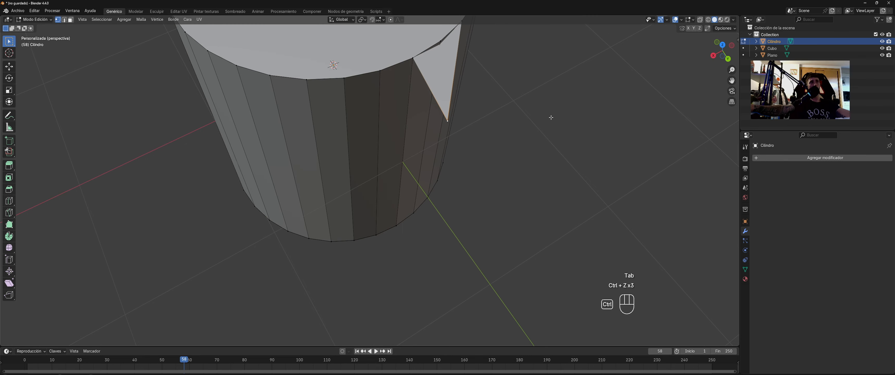
{"action": "middle_click_drag", "start_coordinate": [558, 110], "coordinate": [564, 113], "text": "shift"}
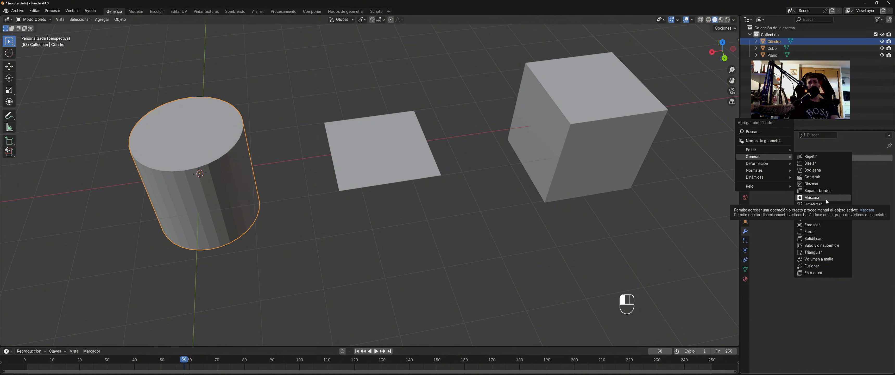
{"action": "mouse_move", "coordinate": [793, 188]}
{"action": "key", "text": "Escape"}
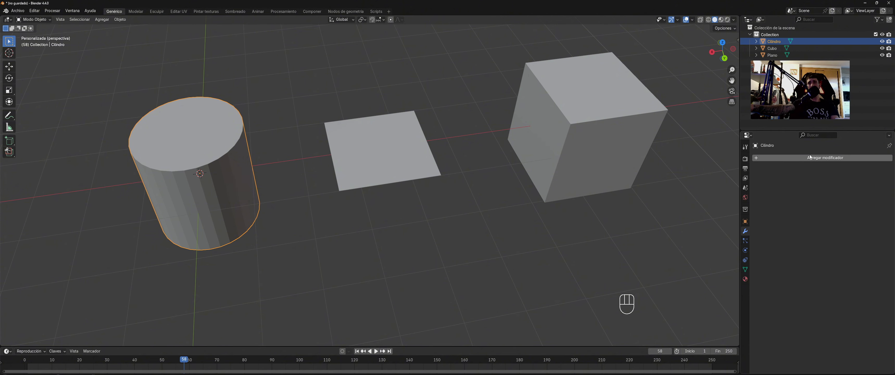
{"action": "middle_click_drag", "start_coordinate": [137, 156], "coordinate": [347, 177]}
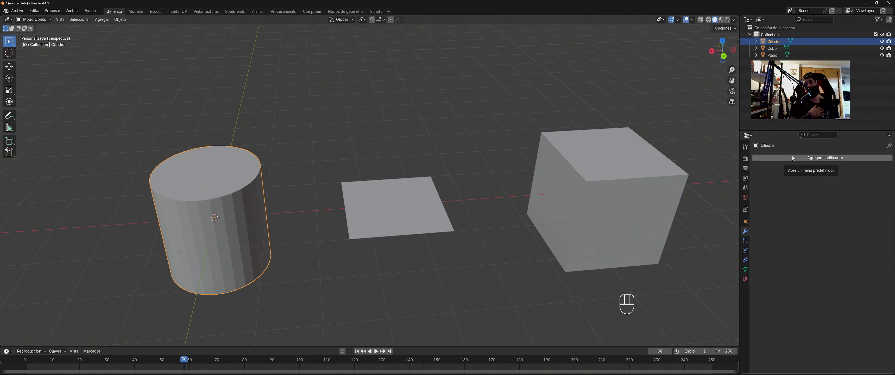
Step: Switch the cylinder to weight painting and paint influence 1.000 over one side with a 169 px brush
{"action": "left_click", "coordinate": [38, 20]}
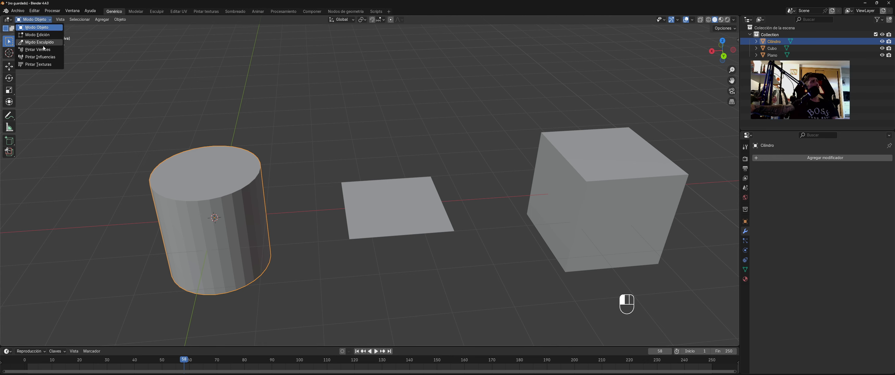
{"action": "left_click", "coordinate": [51, 60]}
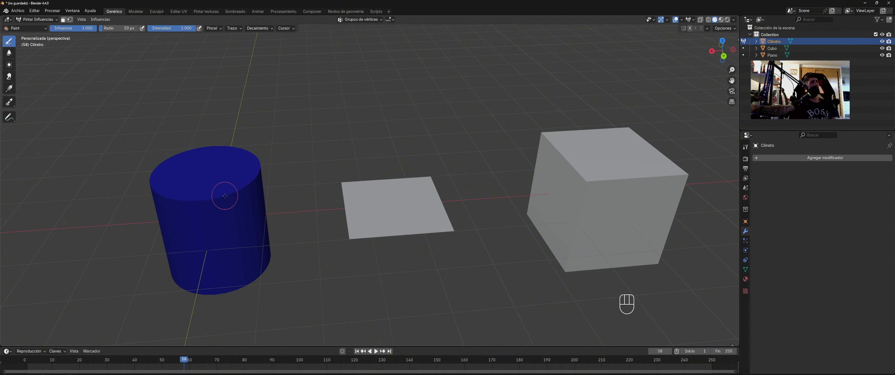
{"action": "key", "text": "ctrl+z"}
{"action": "key", "text": "ctrl+z"}
{"action": "key", "text": "ctrl+z"}
{"action": "key", "text": "ctrl+z"}
{"action": "left_click_drag", "start_coordinate": [413, 133], "coordinate": [417, 166]}
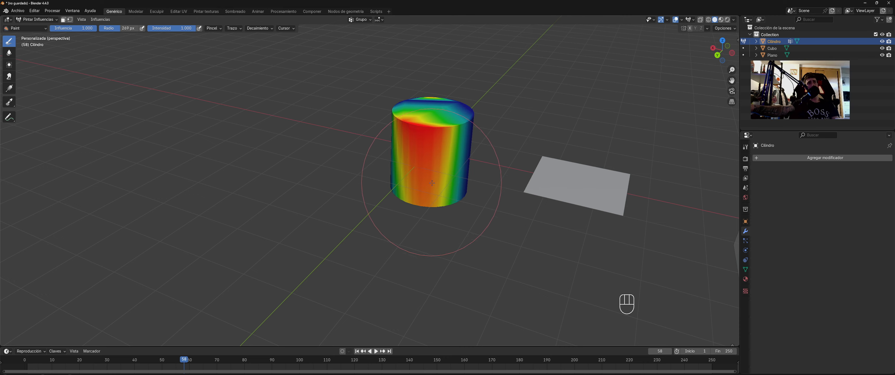
{"action": "middle_click_drag", "start_coordinate": [417, 166], "coordinate": [475, 203]}
{"action": "mouse_move", "coordinate": [475, 203]}
{"action": "left_mouse_down"}
{"action": "mouse_move", "coordinate": [459, 159]}
{"action": "mouse_move", "coordinate": [500, 188]}
{"action": "mouse_move", "coordinate": [460, 151]}
{"action": "left_mouse_up"}
{"action": "middle_click_drag", "start_coordinate": [460, 152], "coordinate": [523, 146]}
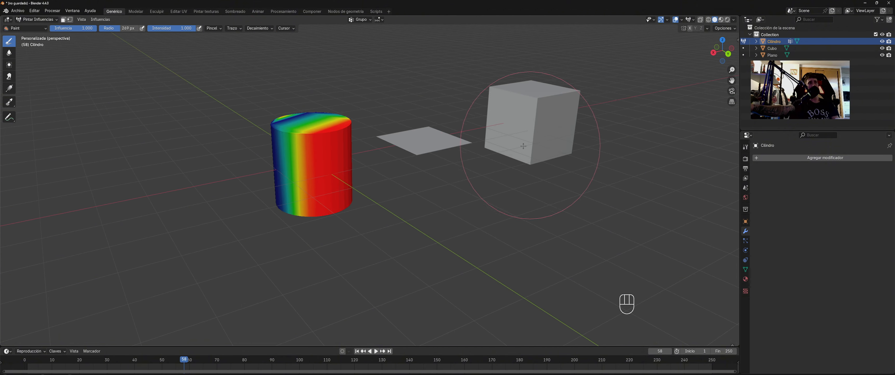
{"action": "left_click", "coordinate": [306, 160]}
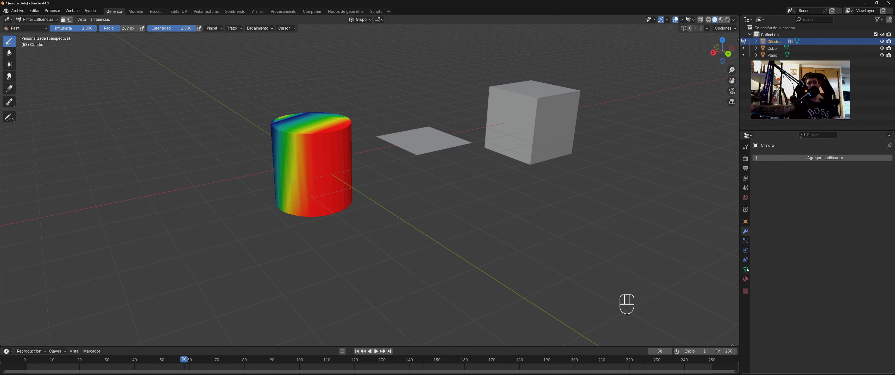
Step: Add a second vertex group to the cylinder and rename the painted group M,ASKAREA
{"action": "left_click", "coordinate": [745, 280]}
{"action": "left_click", "coordinate": [745, 269]}
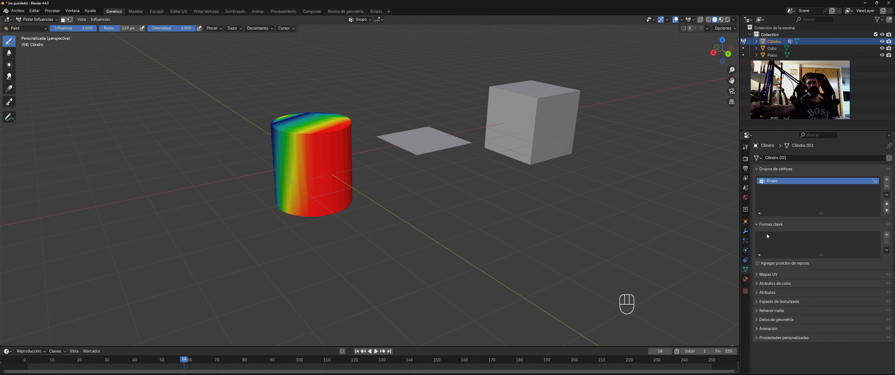
{"action": "left_click", "coordinate": [887, 180]}
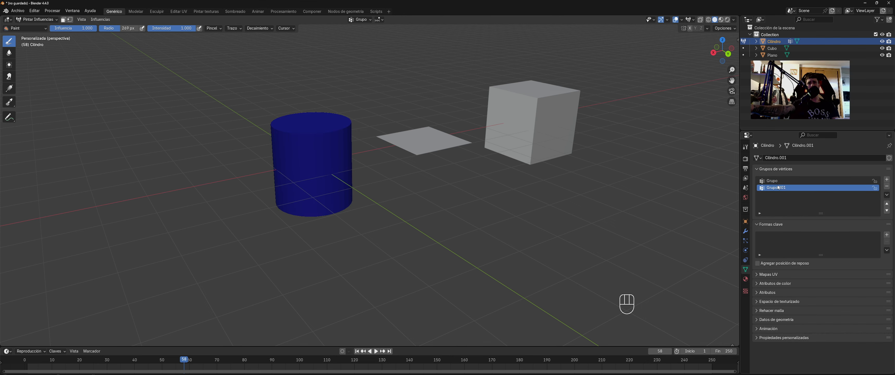
{"action": "left_click", "coordinate": [770, 180]}
{"action": "key", "text": "Delete"}
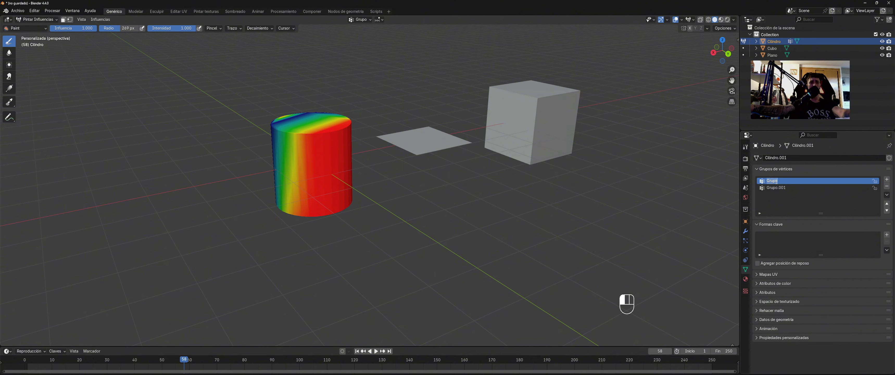
{"action": "type", "text": "M,ASKAREA"}
{"action": "key", "text": "Return"}
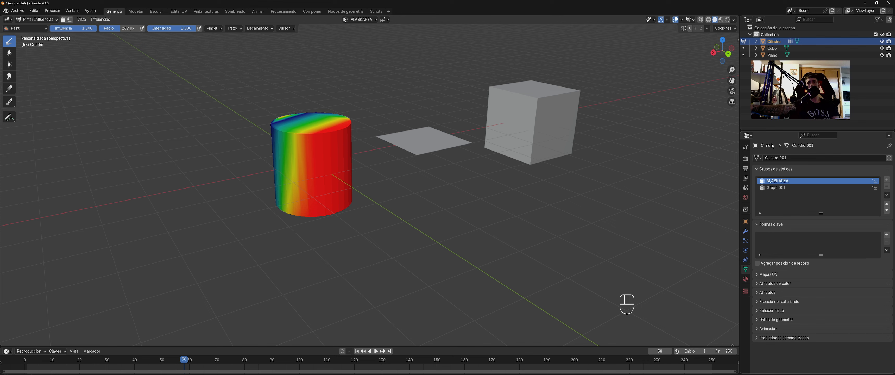
Step: Return the cylinder to object mode and make its second vertex group active
{"action": "key", "text": "Tab"}
{"action": "key", "text": "Tab"}
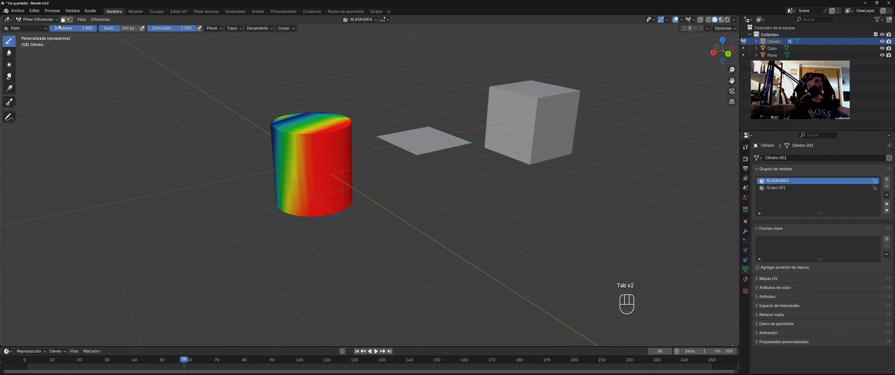
{"action": "left_click", "coordinate": [36, 19]}
{"action": "left_click", "coordinate": [33, 27]}
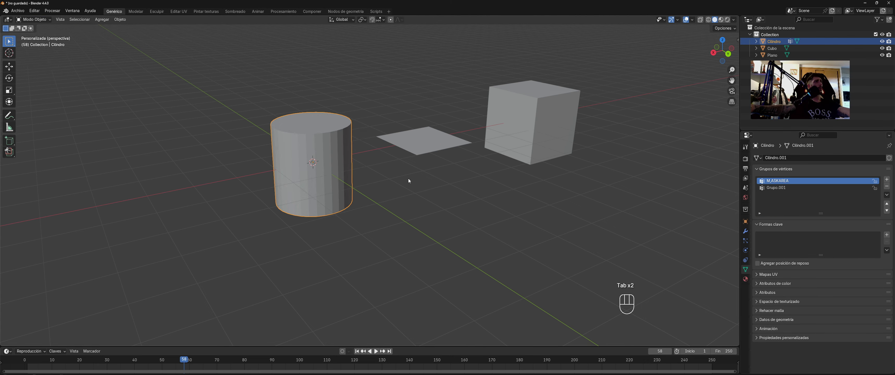
{"action": "left_click", "coordinate": [779, 188]}
{"action": "middle_click_drag", "start_coordinate": [539, 222], "coordinate": [488, 189]}
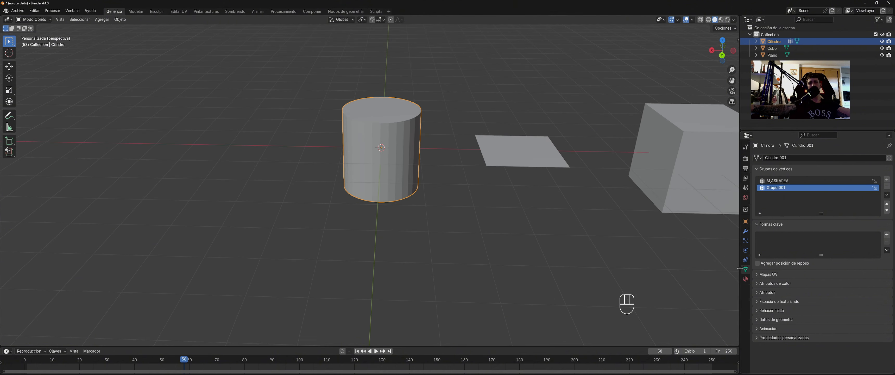
Step: Add a Máscara modifier to the cylinder using the M,ASKAREA vertex group
{"action": "left_click", "coordinate": [745, 231]}
{"action": "left_click", "coordinate": [796, 156]}
{"action": "mouse_move", "coordinate": [786, 159]}
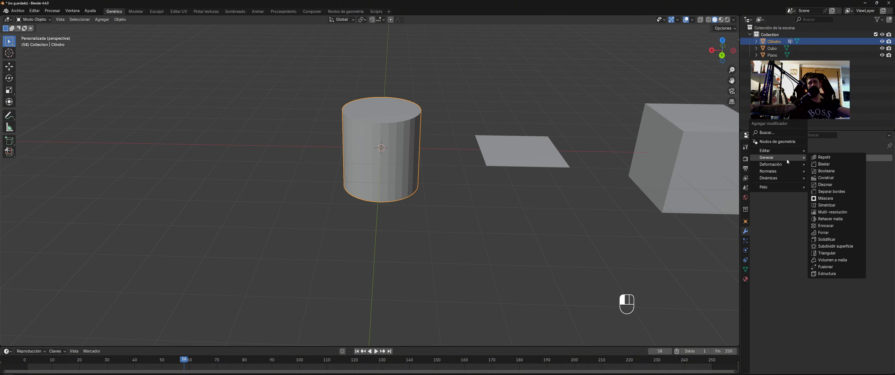
{"action": "left_click", "coordinate": [844, 188]}
{"action": "left_click", "coordinate": [844, 188]}
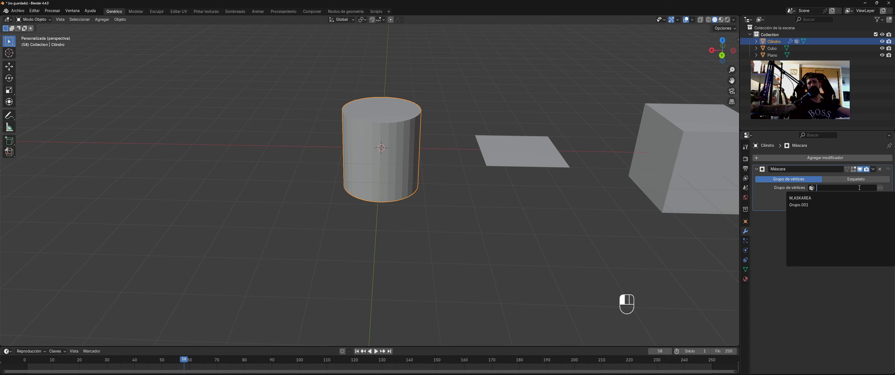
{"action": "left_click", "coordinate": [811, 197]}
{"action": "middle_click_drag", "start_coordinate": [591, 194], "coordinate": [388, 168]}
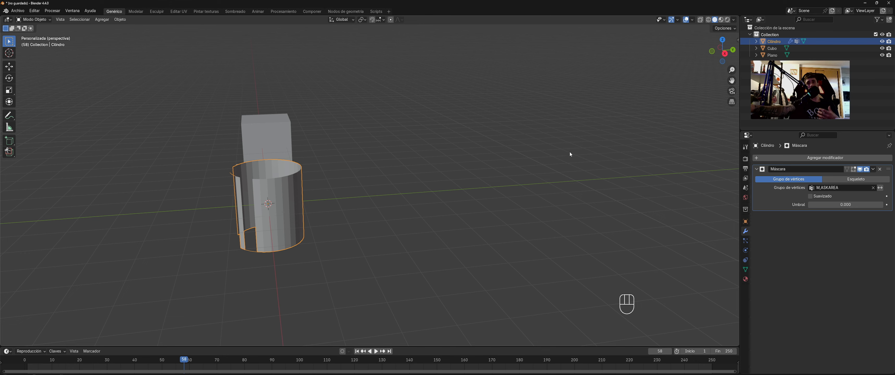
Step: Enable Suavizado on the Máscara modifier and try Umbral values such as 0.265 and about 0.388
{"action": "left_click", "coordinate": [811, 196]}
{"action": "middle_click_drag", "start_coordinate": [416, 212], "coordinate": [824, 231]}
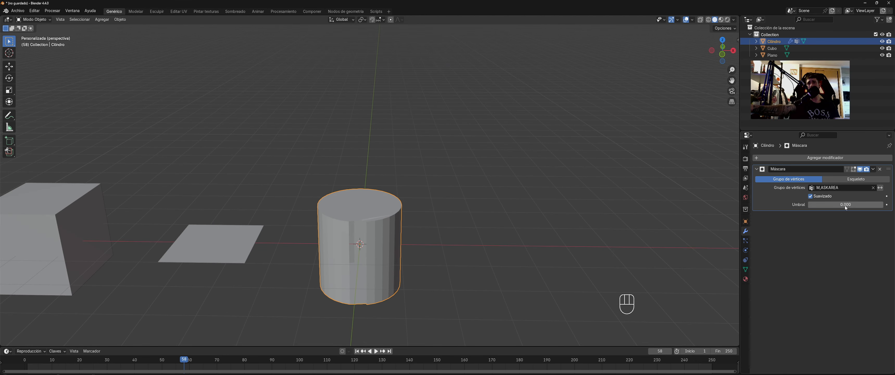
{"action": "mouse_move", "coordinate": [844, 205]}
{"action": "left_mouse_down"}
{"action": "mouse_move", "coordinate": [882, 205]}
{"action": "mouse_move", "coordinate": [852, 205]}
{"action": "mouse_move", "coordinate": [861, 205]}
{"action": "left_mouse_up"}
{"action": "middle_click_drag", "start_coordinate": [416, 234], "coordinate": [653, 196]}
{"action": "left_click_drag", "start_coordinate": [847, 208], "coordinate": [827, 204]}
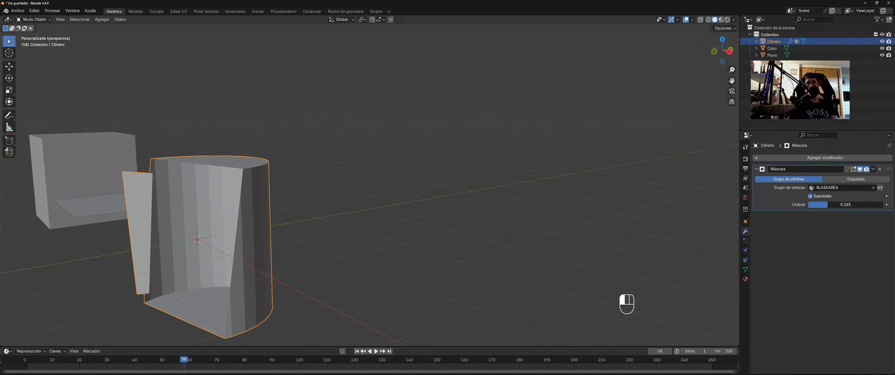
{"action": "left_click_drag", "start_coordinate": [827, 204], "coordinate": [837, 204]}
{"action": "middle_click_drag", "start_coordinate": [402, 235], "coordinate": [373, 233]}
{"action": "middle_click_drag", "start_coordinate": [373, 232], "coordinate": [684, 218], "text": "shift"}
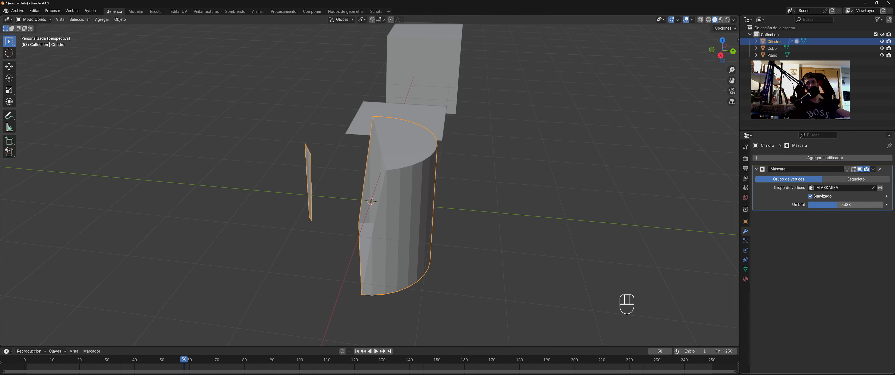
Step: Lower the mask's Umbral to 0 and remove the Máscara modifier from the cylinder
{"action": "left_click_drag", "start_coordinate": [837, 204], "coordinate": [809, 204]}
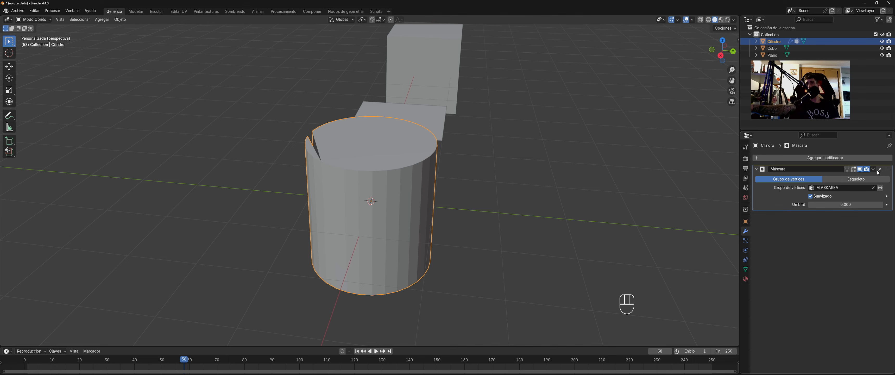
{"action": "left_click", "coordinate": [879, 169]}
{"action": "middle_click_drag", "start_coordinate": [427, 208], "coordinate": [416, 208]}
{"action": "left_click", "coordinate": [782, 158]}
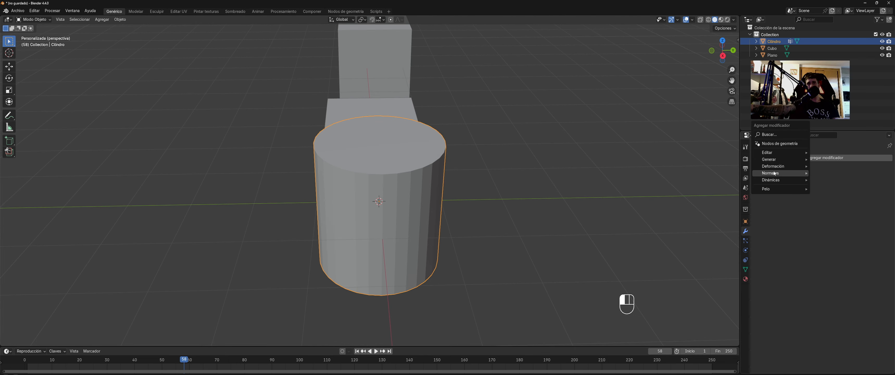
{"action": "mouse_move", "coordinate": [781, 160]}
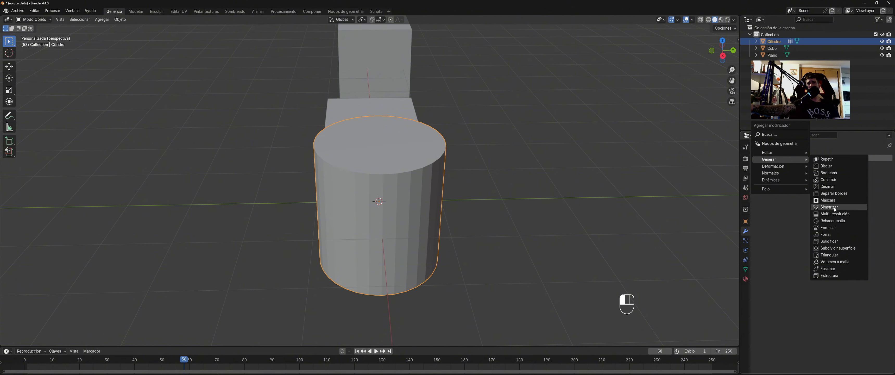
{"action": "middle_click_drag", "start_coordinate": [579, 212], "coordinate": [473, 198]}
{"action": "scroll", "coordinate": [498, 206], "scroll_direction": "down", "scroll_amount": 2}
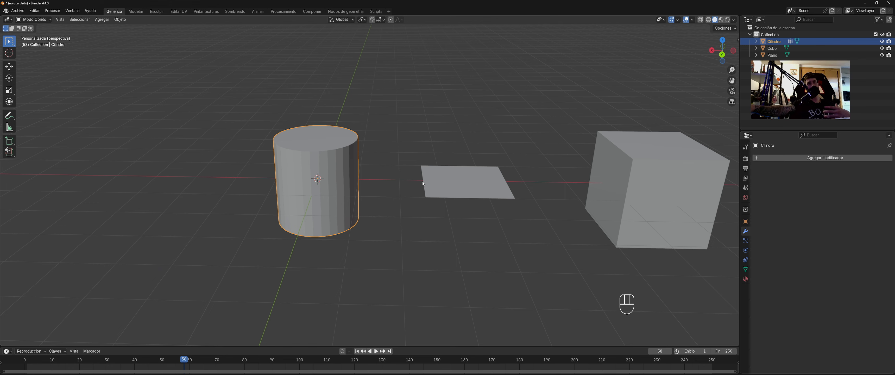
Step: Select the cube and add a Simetrizar modifier mirroring on the X axis
{"action": "middle_click_drag", "start_coordinate": [422, 183], "coordinate": [351, 197]}
{"action": "left_click", "coordinate": [664, 227]}
{"action": "key", "text": "KP_Decimal"}
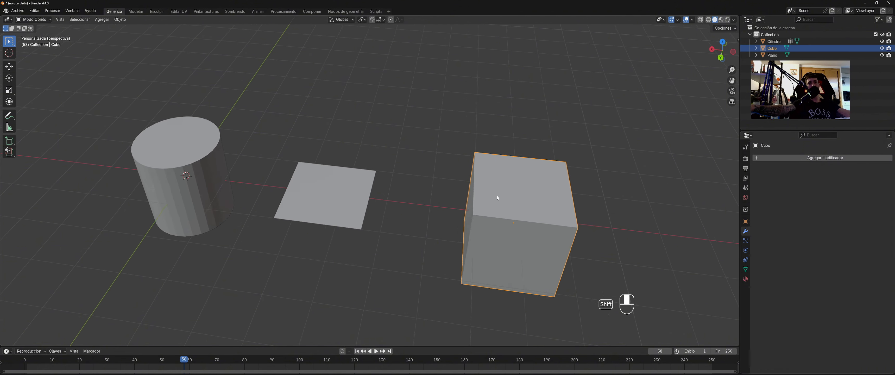
{"action": "left_click", "coordinate": [782, 157]}
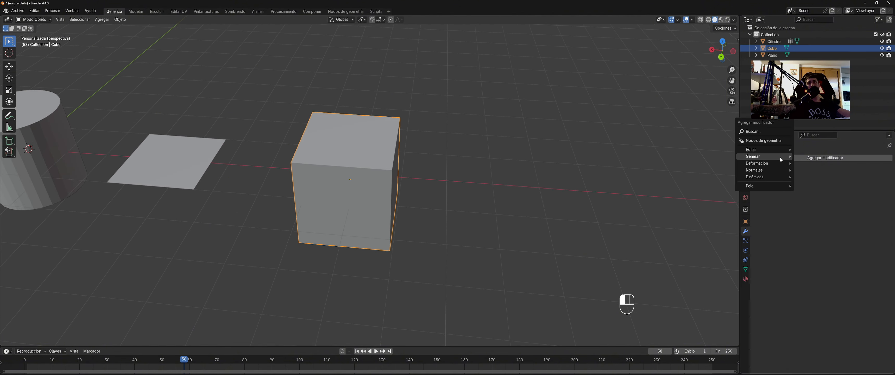
{"action": "left_click", "coordinate": [798, 159]}
{"action": "mouse_move", "coordinate": [802, 164]}
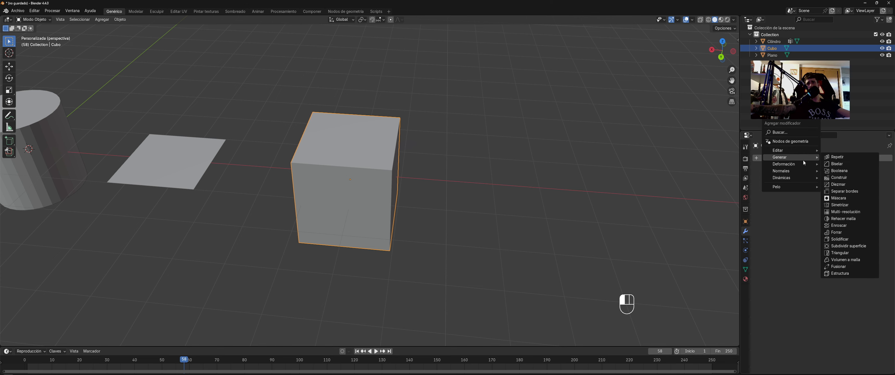
{"action": "left_click", "coordinate": [848, 206]}
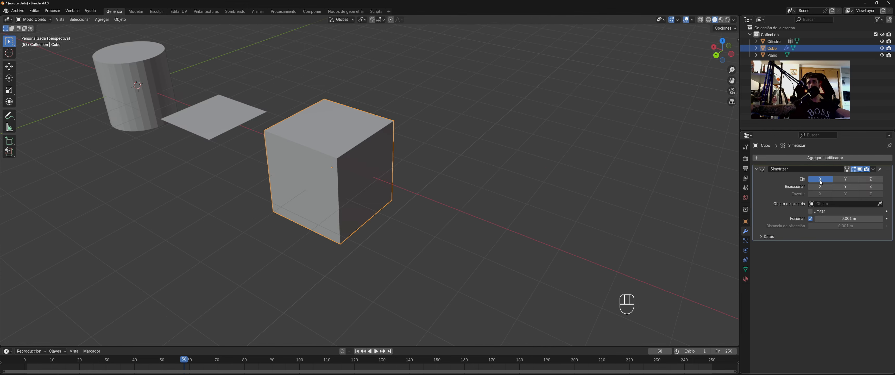
{"action": "middle_click_drag", "start_coordinate": [289, 140], "coordinate": [326, 158], "text": "shift"}
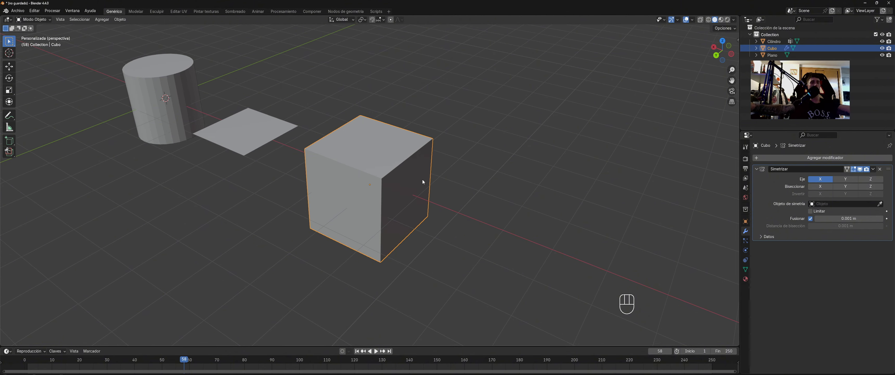
Step: In edit mode, extrude the cube's X-facing end face about 1.9 m along its normal
{"action": "key", "text": "Tab"}
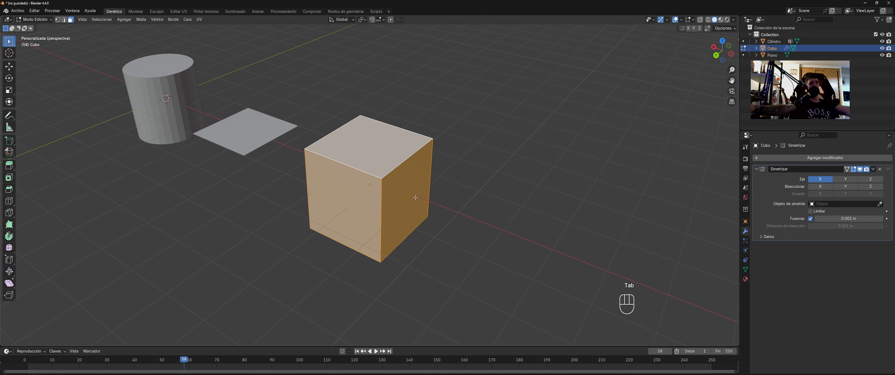
{"action": "key", "text": "Tab"}
{"action": "key", "text": "Tab"}
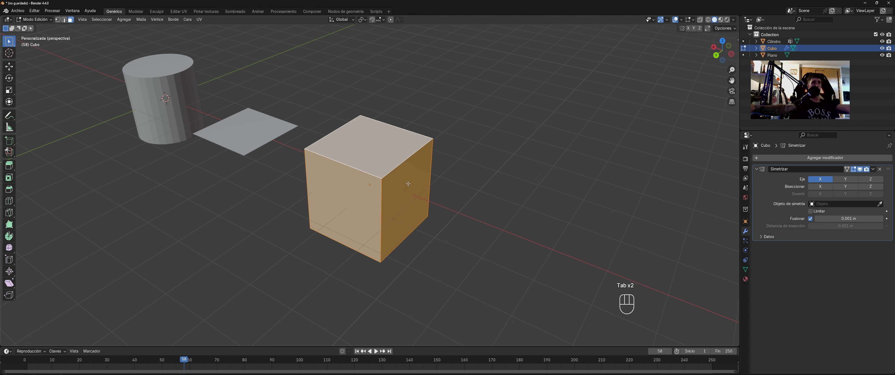
{"action": "middle_click_drag", "start_coordinate": [448, 205], "coordinate": [446, 203], "text": "shift"}
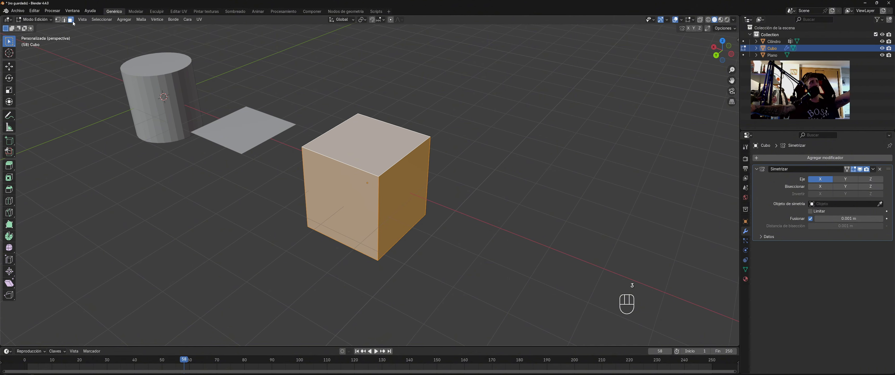
{"action": "left_click", "coordinate": [397, 188]}
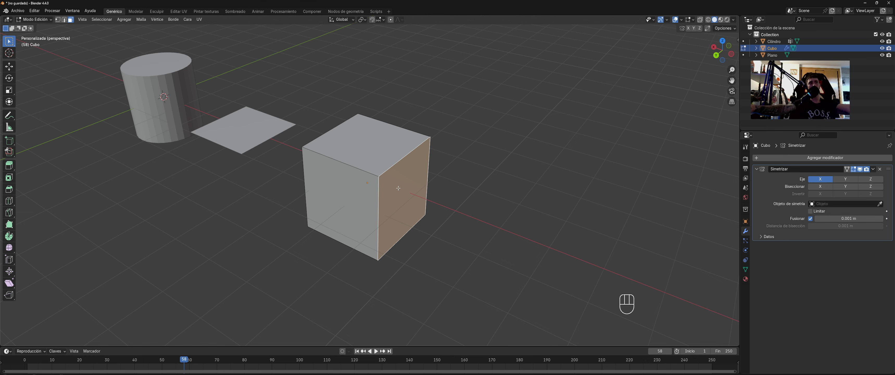
{"action": "key", "text": "e"}
{"action": "left_click", "coordinate": [462, 210]}
{"action": "middle_click_drag", "start_coordinate": [462, 210], "coordinate": [465, 212]}
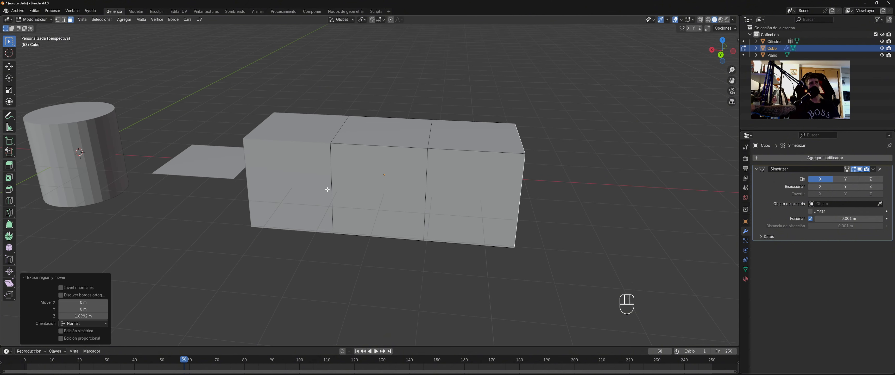
{"action": "middle_click_drag", "start_coordinate": [322, 136], "coordinate": [399, 164]}
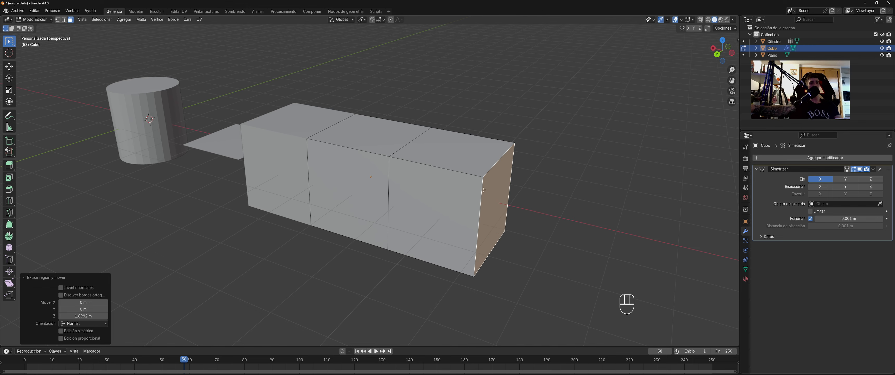
Step: Add two evenly spaced horizontal loop cuts around the sides of the extended cube
{"action": "left_click", "coordinate": [465, 163]}
{"action": "middle_click_drag", "start_coordinate": [466, 163], "coordinate": [464, 175]}
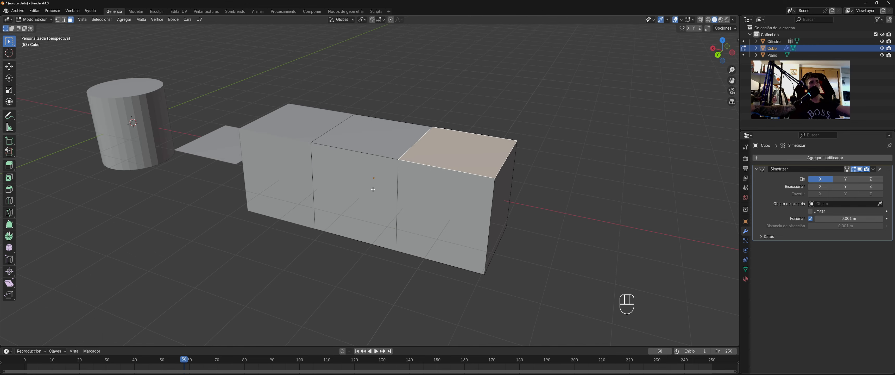
{"action": "key", "text": "ctrl+r"}
{"action": "scroll", "coordinate": [395, 199], "scroll_direction": "up", "scroll_amount": 1}
{"action": "left_click", "coordinate": [395, 199]}
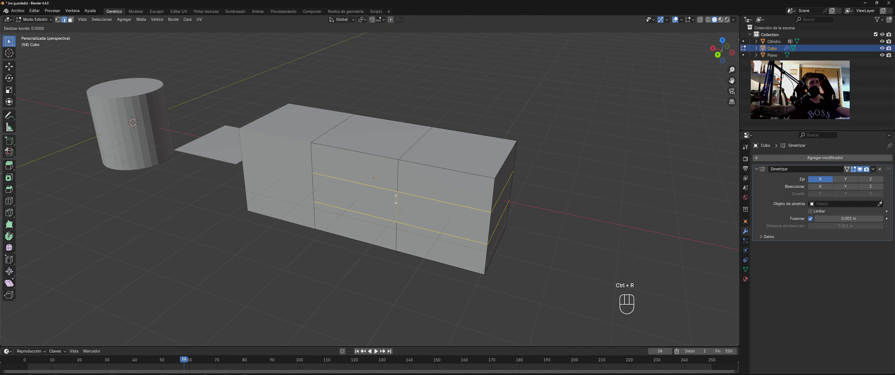
{"action": "right_click", "coordinate": [430, 200]}
Step: Add three evenly spaced vertical loop cuts around the extruded end section of the cube
{"action": "key", "text": "ctrl+r"}
{"action": "scroll", "coordinate": [451, 156], "scroll_direction": "up", "scroll_amount": 1}
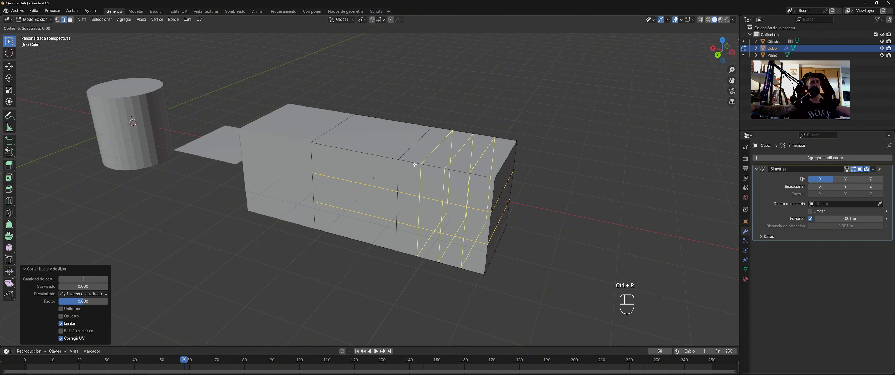
{"action": "left_click", "coordinate": [450, 157]}
{"action": "right_click", "coordinate": [451, 157]}
{"action": "mouse_move", "coordinate": [450, 157]}
{"action": "middle_mouse_down"}
{"action": "mouse_move", "coordinate": [403, 160]}
{"action": "mouse_move", "coordinate": [450, 161]}
{"action": "middle_mouse_up"}
Step: Add three evenly spaced lengthwise loop cuts along the top of the cube and down its end face
{"action": "key", "text": "ctrl+r"}
{"action": "left_click", "coordinate": [397, 161]}
{"action": "right_click", "coordinate": [397, 161]}
{"action": "left_click", "coordinate": [450, 161], "text": "shift"}
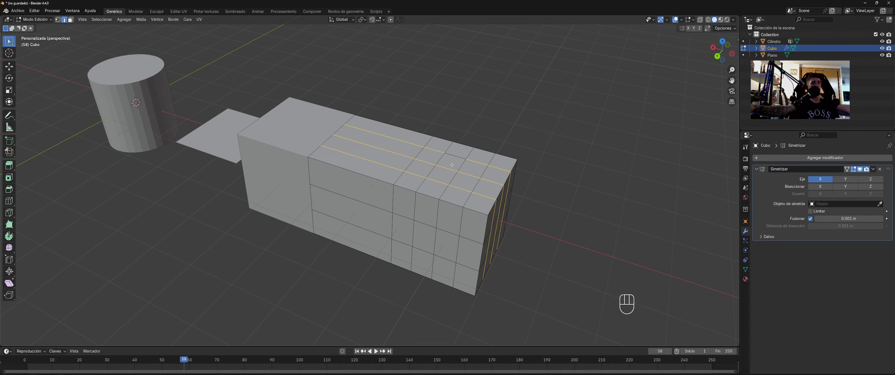
Step: Select three diagonally stepped faces on the box's top, two separate end faces and one middle side face
{"action": "key", "text": "3"}
{"action": "left_click", "coordinate": [452, 164], "text": "shift"}
{"action": "left_click", "coordinate": [465, 190], "text": "shift"}
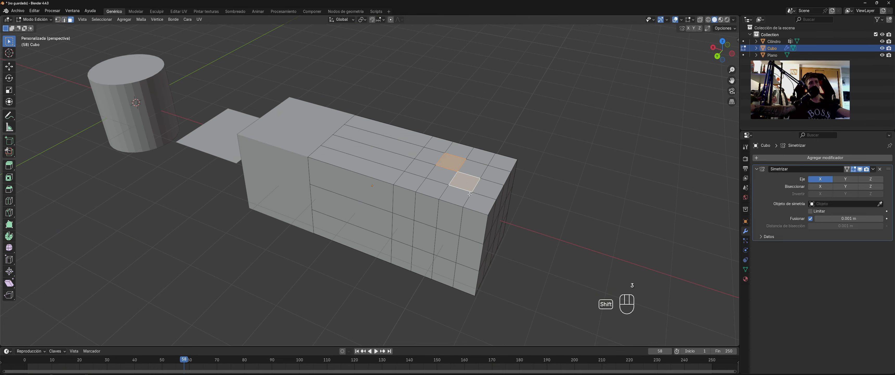
{"action": "left_click", "coordinate": [480, 203], "text": "shift"}
{"action": "middle_click_drag", "start_coordinate": [480, 203], "coordinate": [468, 202]}
{"action": "left_click", "coordinate": [473, 219], "text": "shift"}
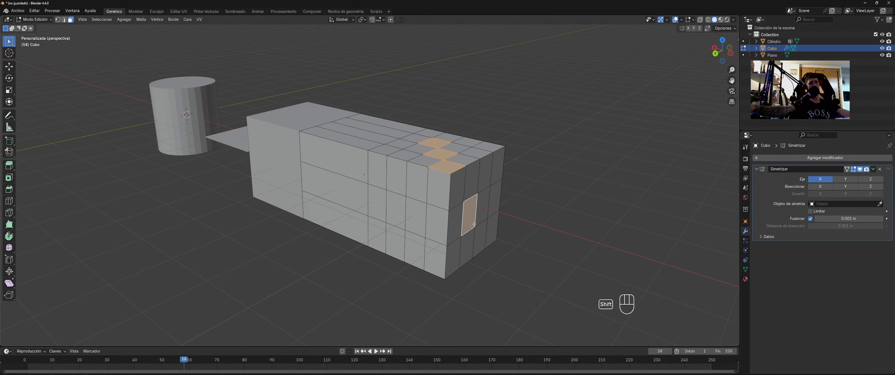
{"action": "left_click", "coordinate": [497, 173], "text": "shift"}
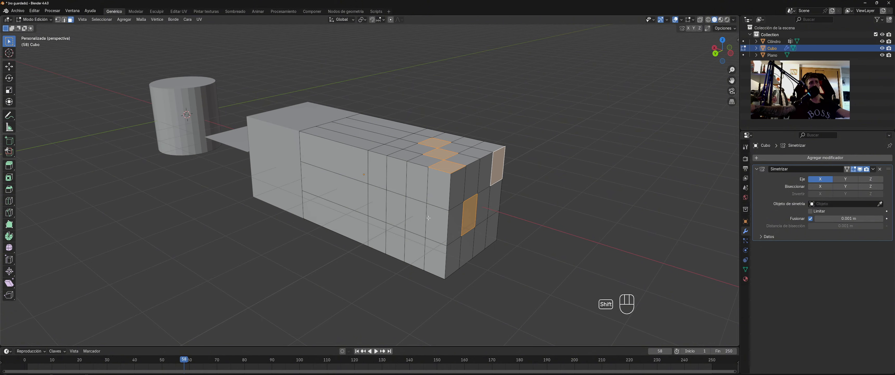
{"action": "left_click", "coordinate": [401, 203], "text": "shift"}
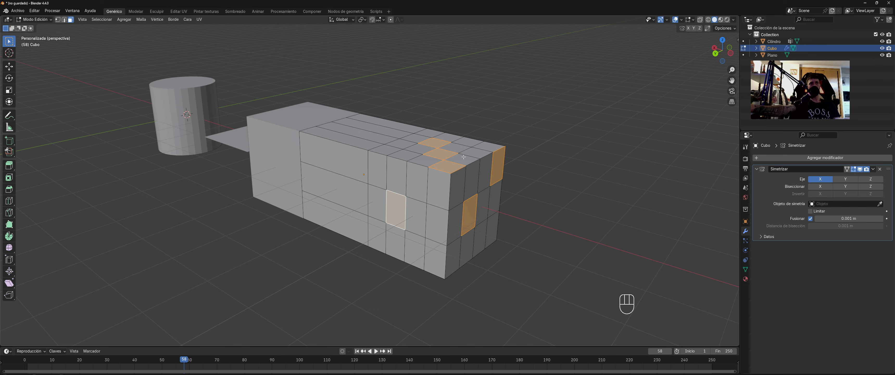
{"action": "middle_click_drag", "start_coordinate": [438, 169], "coordinate": [503, 176]}
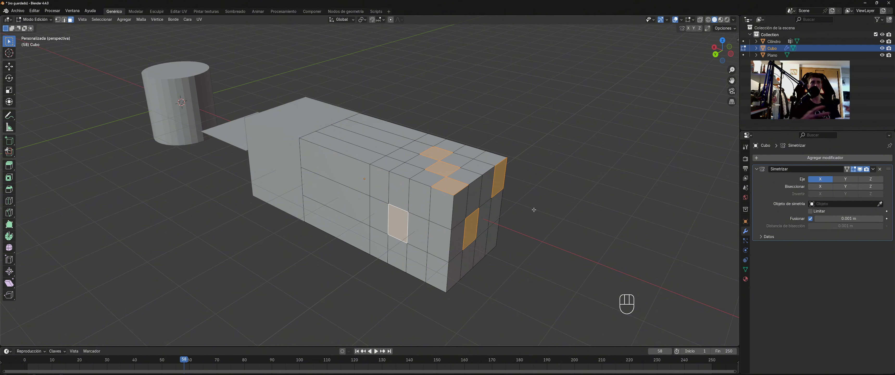
{"action": "key", "text": "e"}
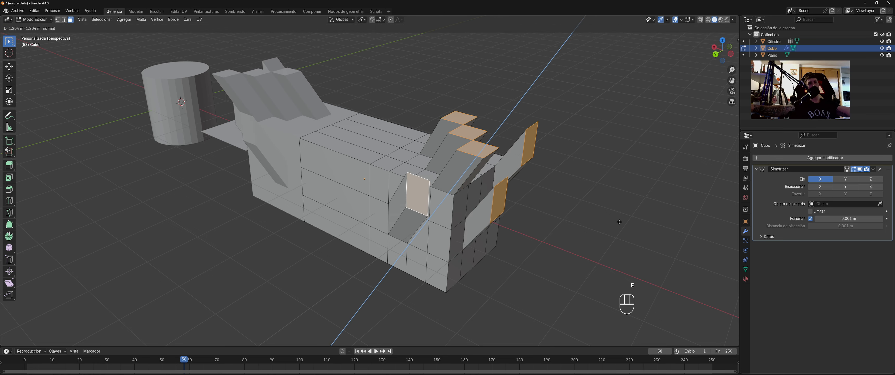
{"action": "right_click", "coordinate": [669, 201]}
{"action": "middle_click_drag", "start_coordinate": [669, 200], "coordinate": [469, 230]}
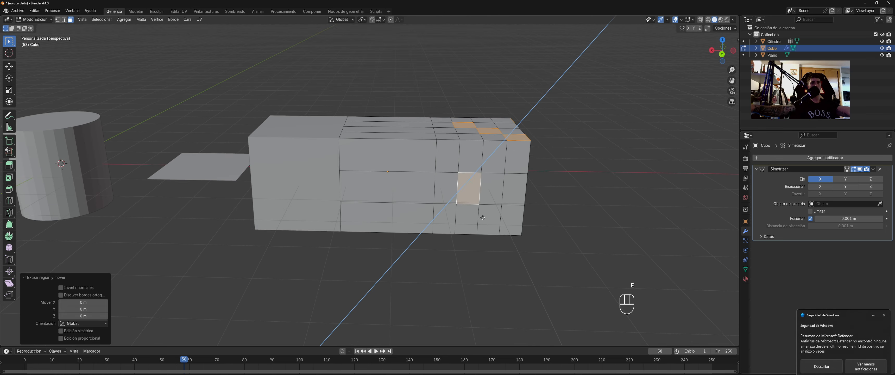
{"action": "key", "text": "e"}
{"action": "right_click", "coordinate": [472, 167]}
{"action": "middle_click_drag", "start_coordinate": [472, 167], "coordinate": [432, 212]}
Step: Extrude the six selected faces along their normals
{"action": "right_click", "coordinate": [431, 213]}
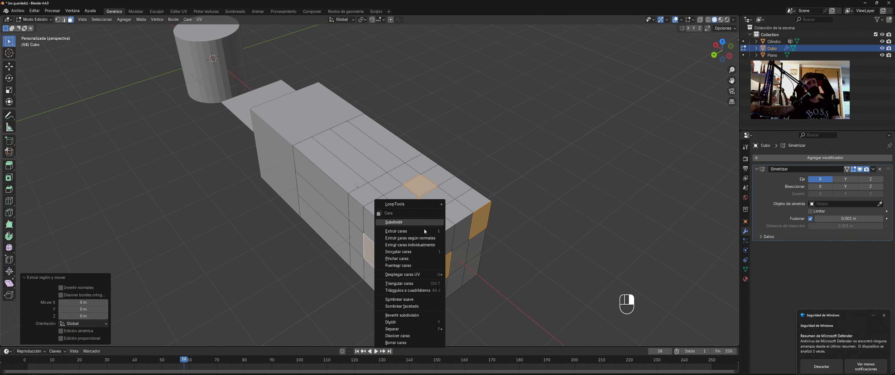
{"action": "left_click", "coordinate": [423, 238]}
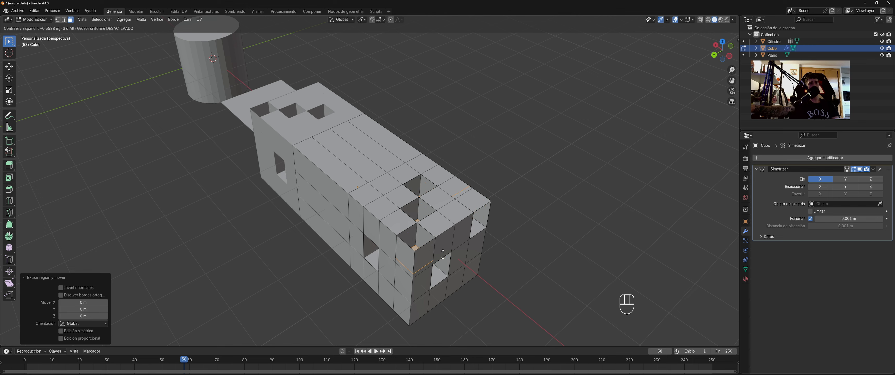
{"action": "left_click", "coordinate": [411, 246]}
Step: Extrude the selected faces outward as one region by about 1.752 m along the common normal
{"action": "middle_click_drag", "start_coordinate": [411, 246], "coordinate": [459, 217]}
{"action": "key", "text": "e"}
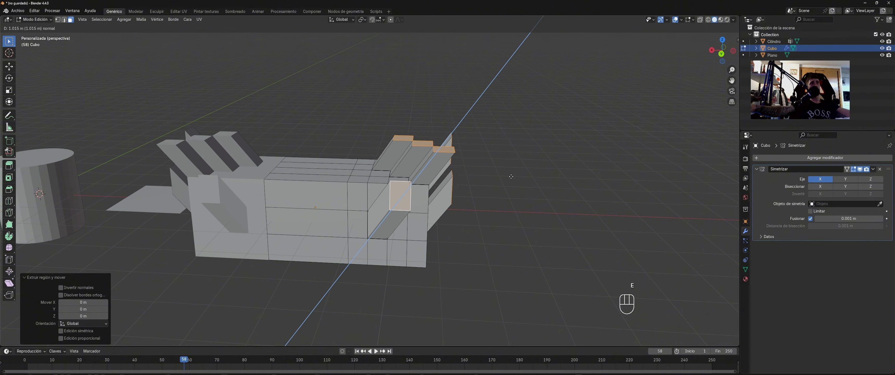
{"action": "left_click", "coordinate": [539, 154]}
{"action": "middle_click_drag", "start_coordinate": [539, 153], "coordinate": [507, 157]}
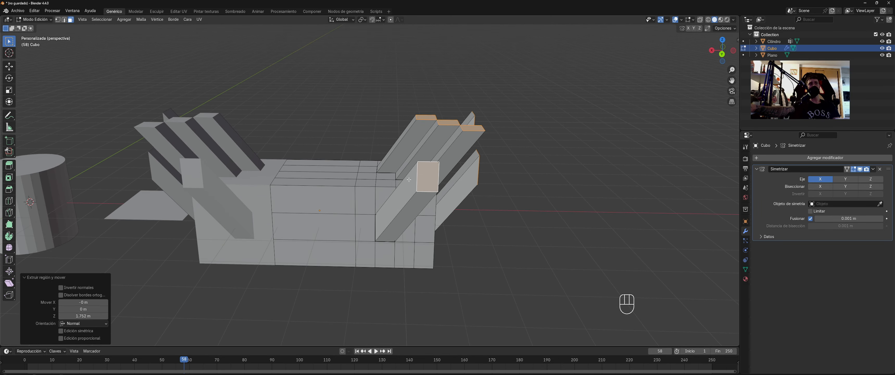
{"action": "middle_click_drag", "start_coordinate": [456, 200], "coordinate": [530, 205]}
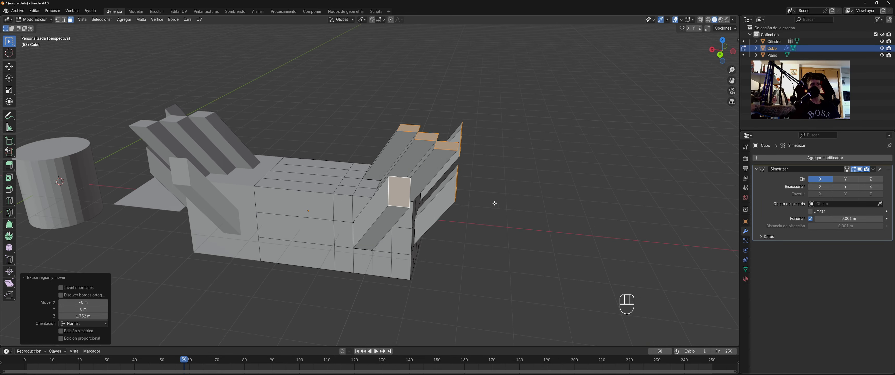
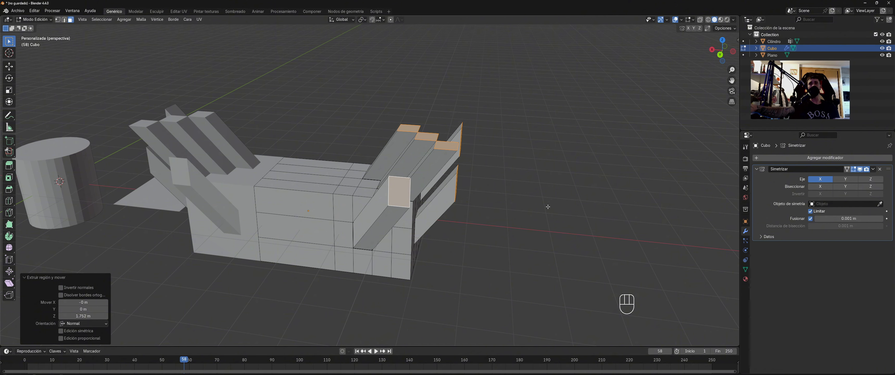
Step: Try removing the cube's mirror modifier in Object Mode and undo the removal
{"action": "key", "text": "Tab"}
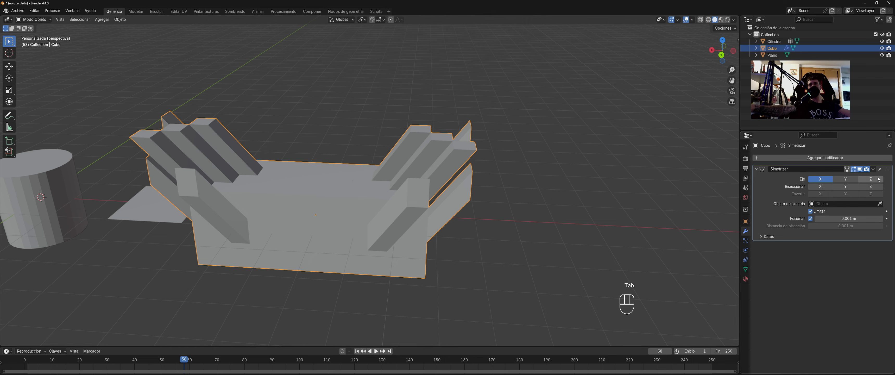
{"action": "left_click", "coordinate": [879, 169]}
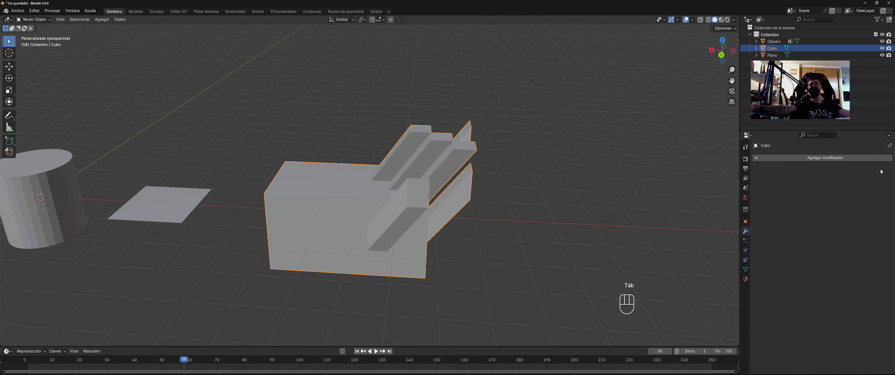
{"action": "middle_click_drag", "start_coordinate": [632, 196], "coordinate": [387, 202]}
{"action": "key", "text": "ctrl+z"}
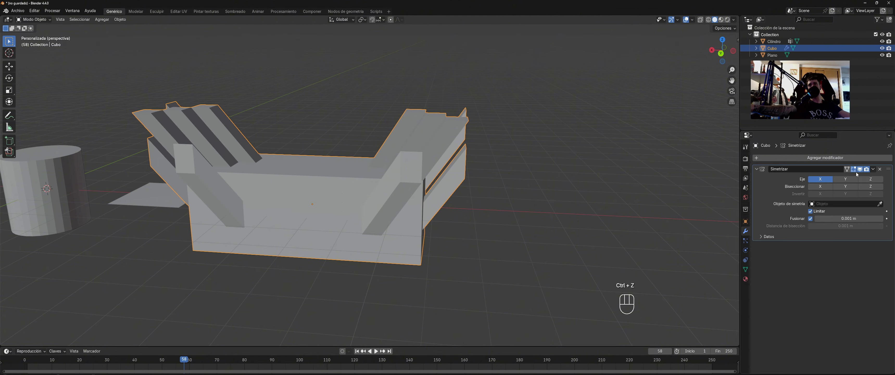
{"action": "left_click", "coordinate": [873, 169]}
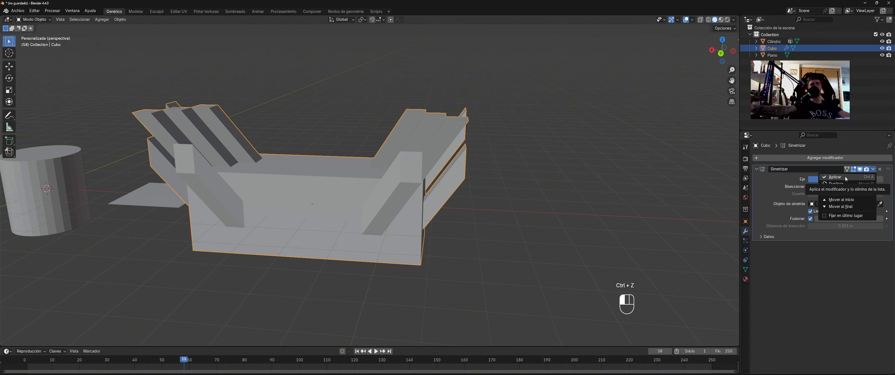
{"action": "key", "text": "Tab"}
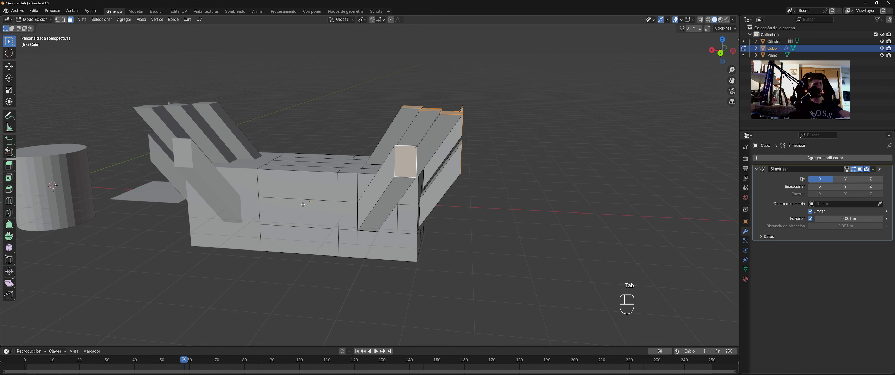
Step: Add three evenly spaced vertical loop cuts across the wide undivided section of the box's side
{"action": "middle_click_drag", "start_coordinate": [303, 205], "coordinate": [352, 195], "text": "shift"}
{"action": "key", "text": "ctrl+r"}
{"action": "scroll", "coordinate": [352, 193], "scroll_direction": "up", "scroll_amount": 2}
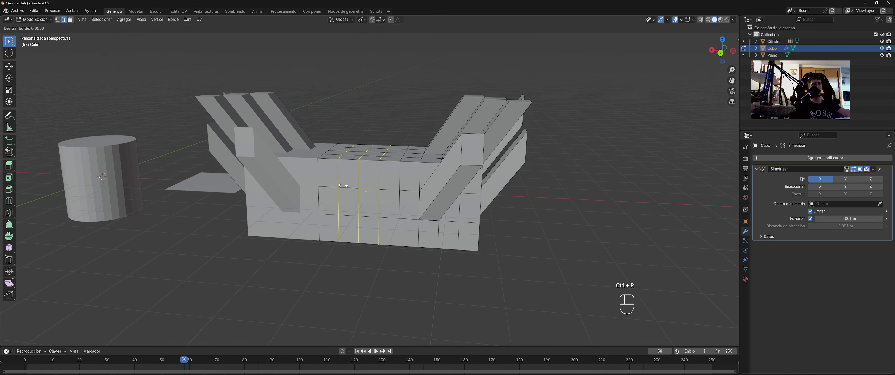
{"action": "left_click", "coordinate": [350, 191]}
{"action": "right_click", "coordinate": [351, 192]}
Step: Select three staggered faces in the newly divided side section and inset them about 0.07675 m
{"action": "key", "text": "3"}
{"action": "left_click", "coordinate": [346, 201]}
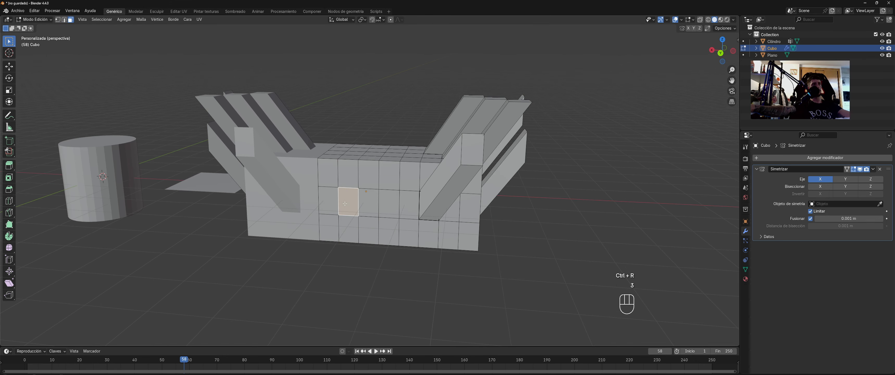
{"action": "left_click", "coordinate": [388, 175], "text": "shift"}
{"action": "left_click", "coordinate": [381, 230], "text": "shift"}
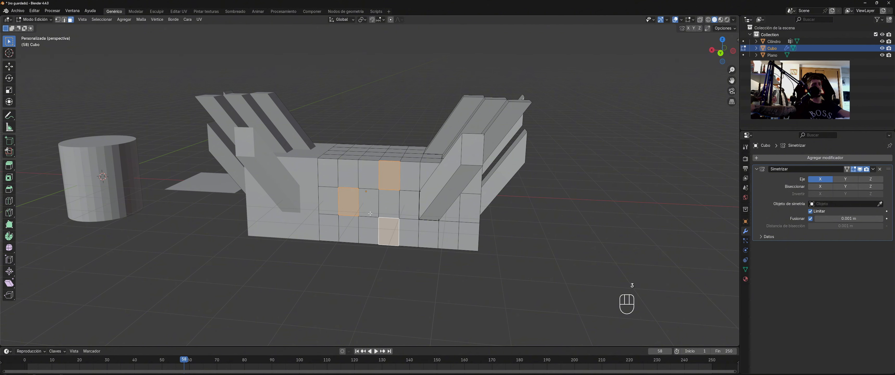
{"action": "key", "text": "i"}
{"action": "left_click", "coordinate": [380, 221]}
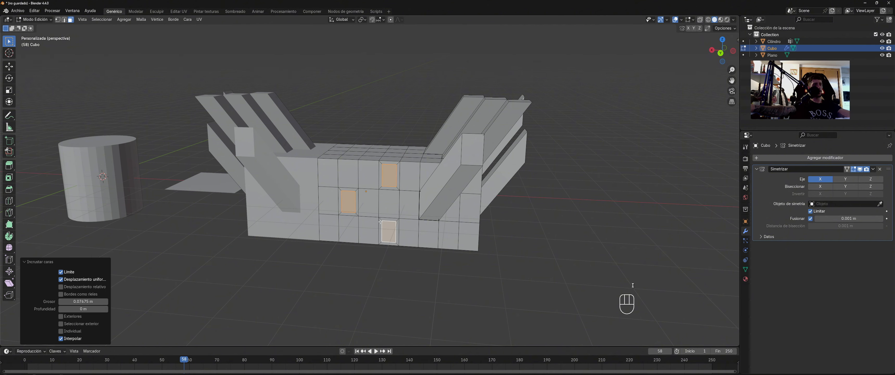
Step: Extrude the three inset side faces outward about 0.4241 m and inset their ends about 0.04778 m
{"action": "key", "text": "e"}
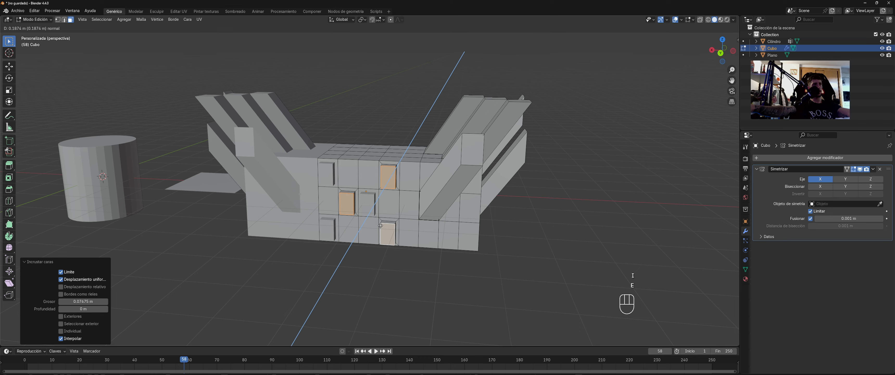
{"action": "left_click", "coordinate": [383, 230]}
{"action": "middle_click_drag", "start_coordinate": [389, 231], "coordinate": [363, 184]}
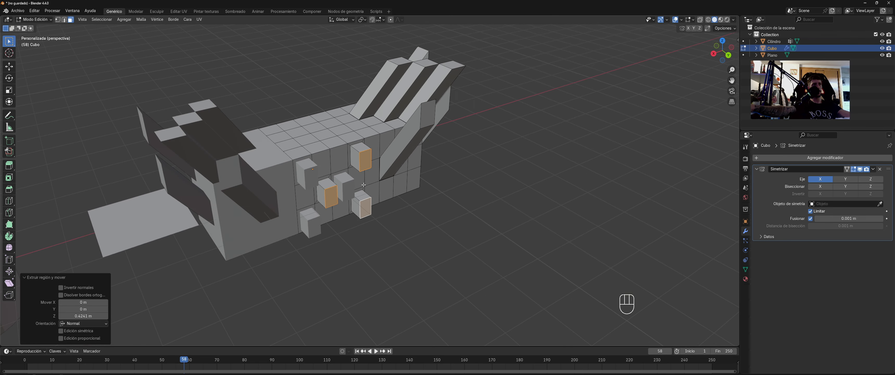
{"action": "key", "text": "i"}
{"action": "left_click", "coordinate": [358, 182]}
Step: Extrude the three inset end faces inward as recesses and inset the recessed faces about 0.08691 m
{"action": "key", "text": "e"}
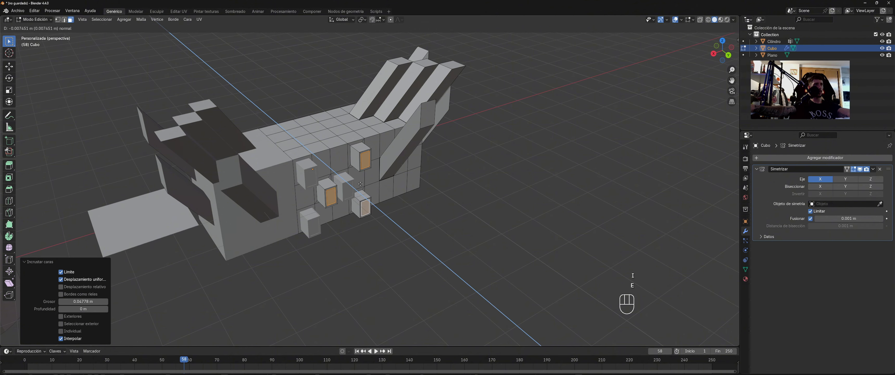
{"action": "left_click", "coordinate": [357, 181]}
{"action": "key", "text": "i"}
{"action": "left_click", "coordinate": [356, 183]}
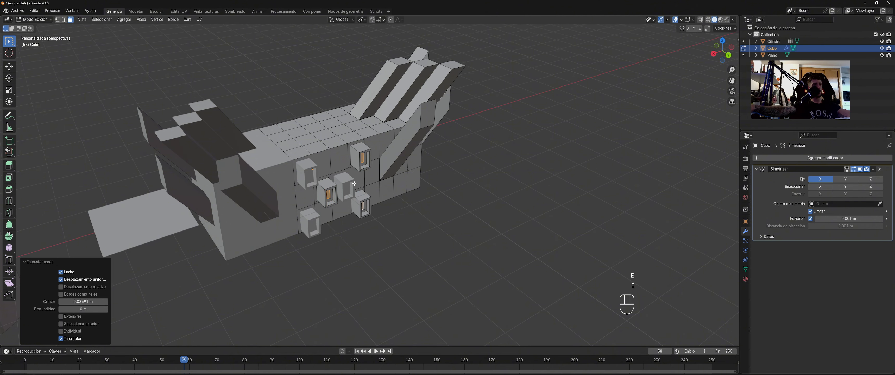
Step: Extrude the small inner faces outward about 1.6392 m into long thin bars
{"action": "key", "text": "e"}
{"action": "left_click", "coordinate": [375, 208]}
{"action": "middle_click_drag", "start_coordinate": [379, 223], "coordinate": [514, 269]}
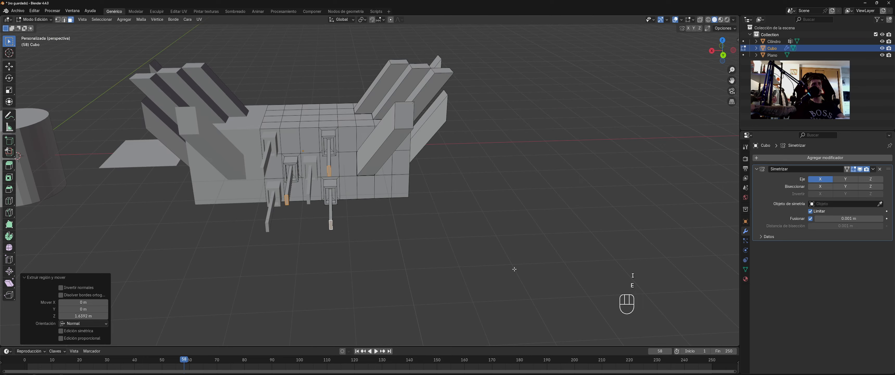
{"action": "middle_click_drag", "start_coordinate": [347, 171], "coordinate": [429, 211]}
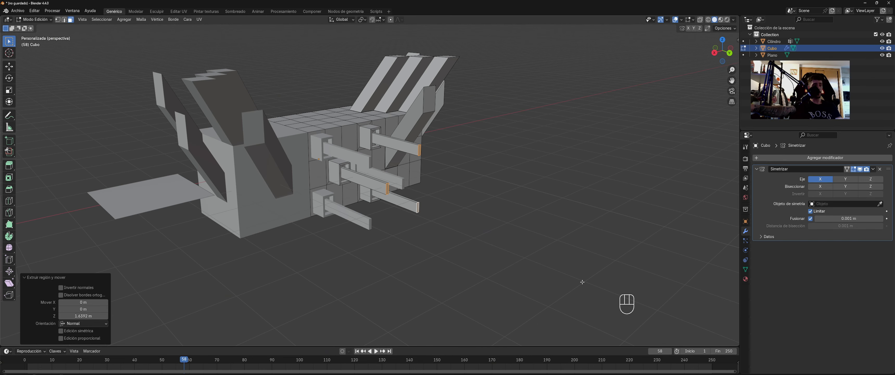
{"action": "middle_click_drag", "start_coordinate": [524, 219], "coordinate": [535, 245]}
{"action": "scroll", "coordinate": [469, 208], "scroll_direction": "up", "scroll_amount": 5}
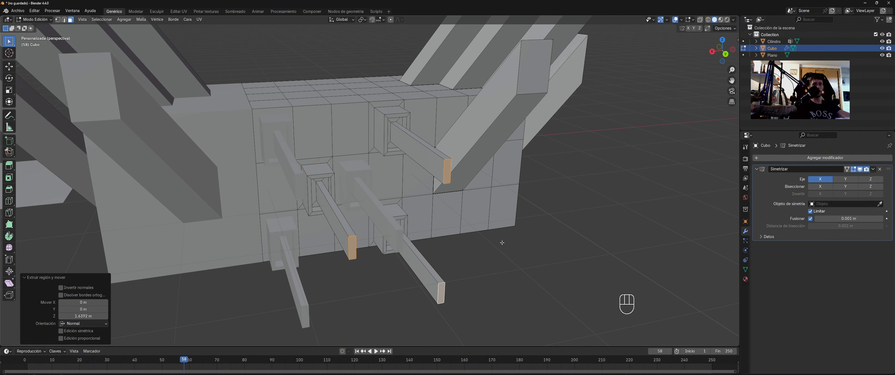
{"action": "middle_click_drag", "start_coordinate": [434, 227], "coordinate": [378, 205]}
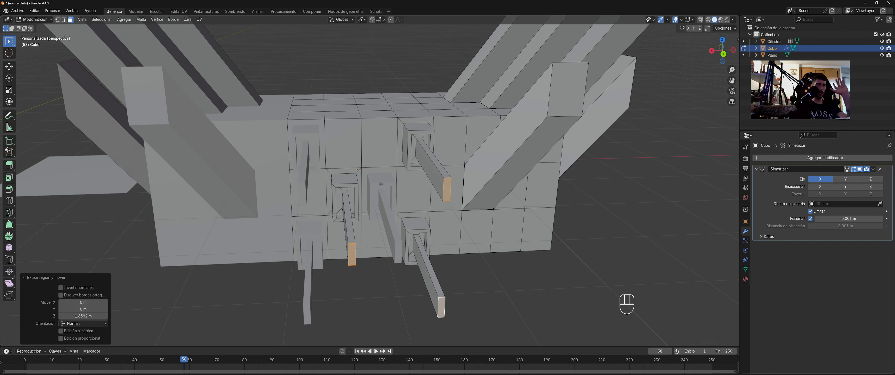
Step: Switch the orientation of the last bar extrusion on the cube's side faces to Global
{"action": "middle_click_drag", "start_coordinate": [210, 236], "coordinate": [196, 188]}
{"action": "key", "text": "alt+z"}
{"action": "left_click", "coordinate": [92, 323]}
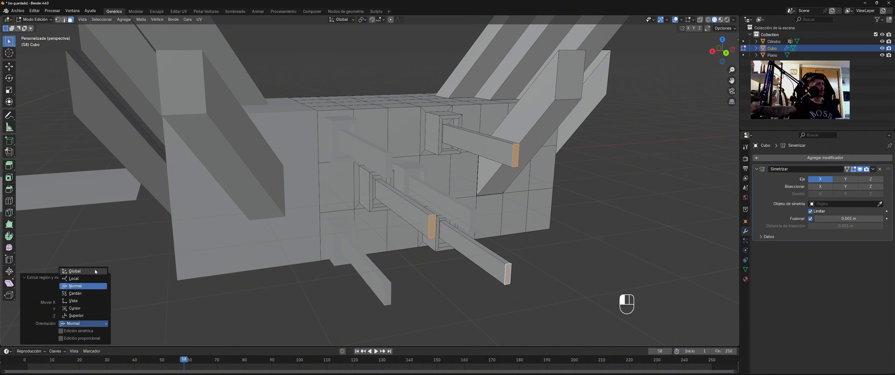
{"action": "left_click", "coordinate": [95, 300]}
{"action": "middle_click_drag", "start_coordinate": [103, 267], "coordinate": [109, 263]}
{"action": "key", "text": "alt+z"}
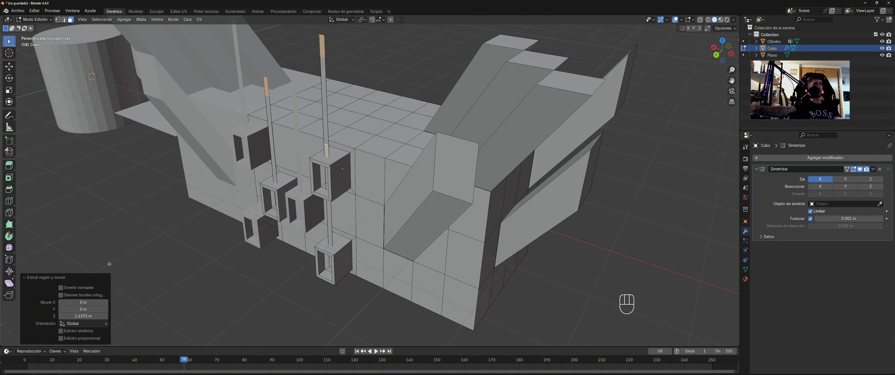
Step: Set the bar extrusion's orientation back to Normal
{"action": "left_click", "coordinate": [87, 324]}
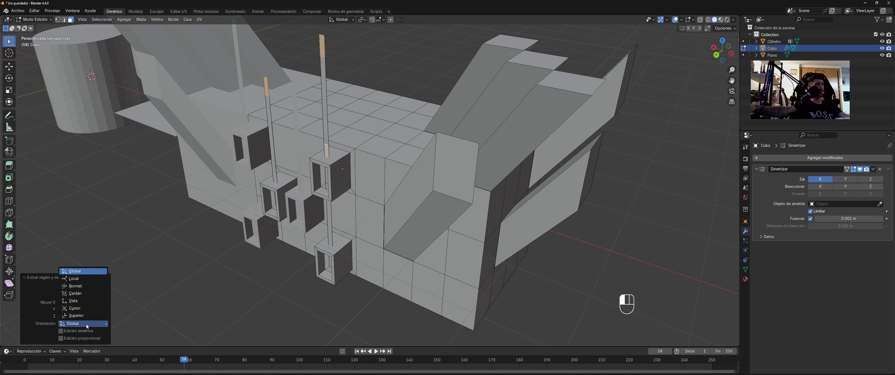
{"action": "left_click", "coordinate": [88, 286]}
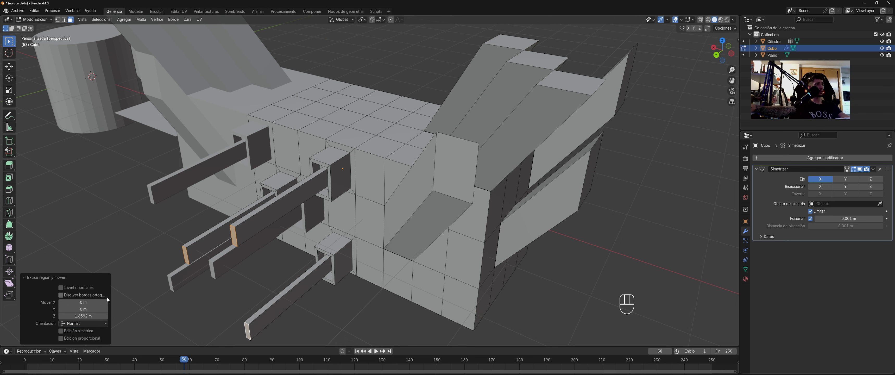
{"action": "left_click", "coordinate": [90, 323]}
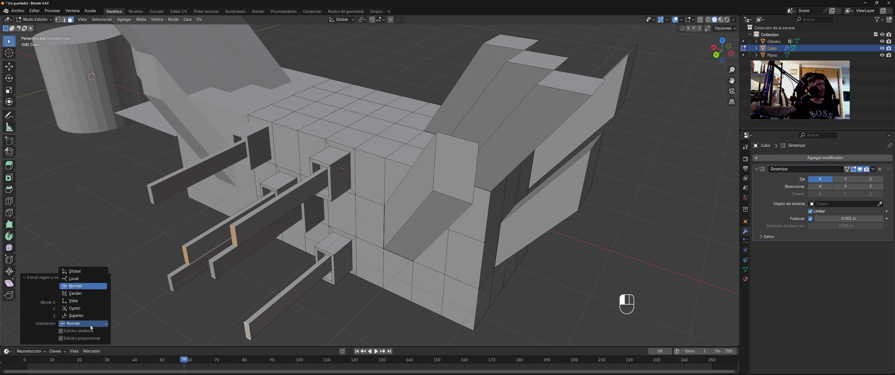
{"action": "middle_click_drag", "start_coordinate": [222, 208], "coordinate": [270, 195]}
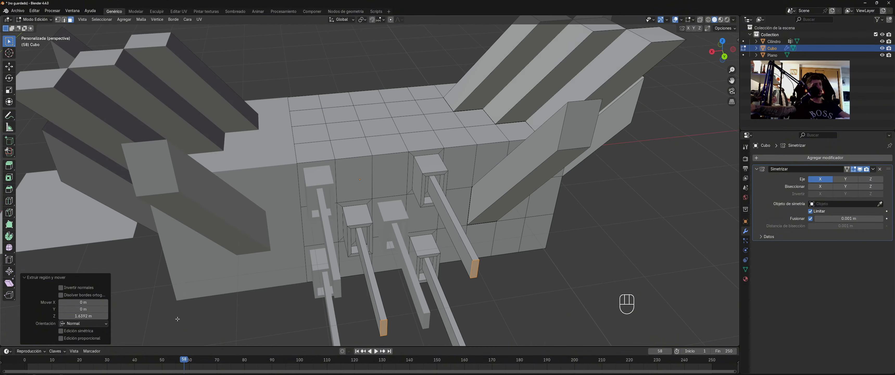
{"action": "middle_click_drag", "start_coordinate": [177, 318], "coordinate": [170, 271]}
{"action": "scroll", "coordinate": [170, 271], "scroll_direction": "down", "scroll_amount": 4}
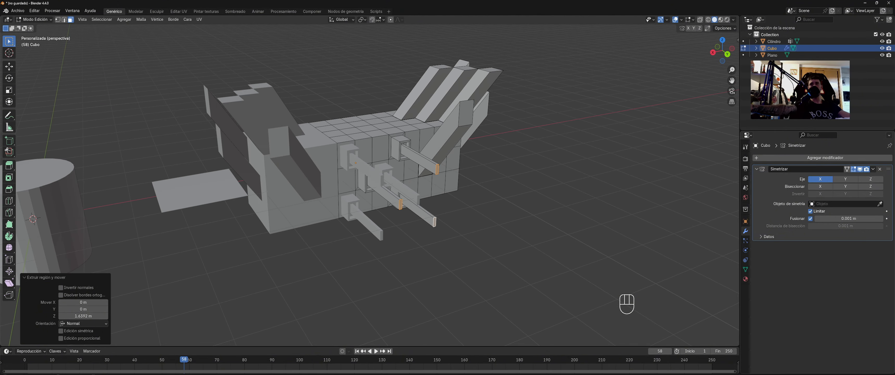
Step: Return to Object Mode and apply the mirror modifier to the cube
{"action": "key", "text": "Tab"}
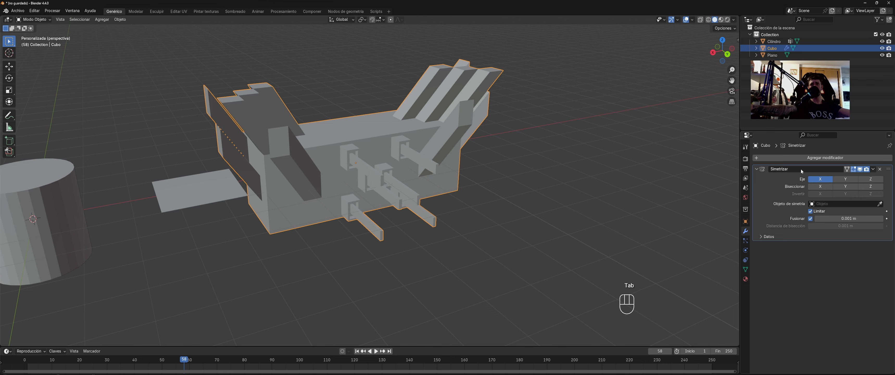
{"action": "left_click", "coordinate": [873, 169]}
{"action": "left_click", "coordinate": [862, 181]}
{"action": "left_click", "coordinate": [767, 158]}
{"action": "mouse_move", "coordinate": [767, 159]}
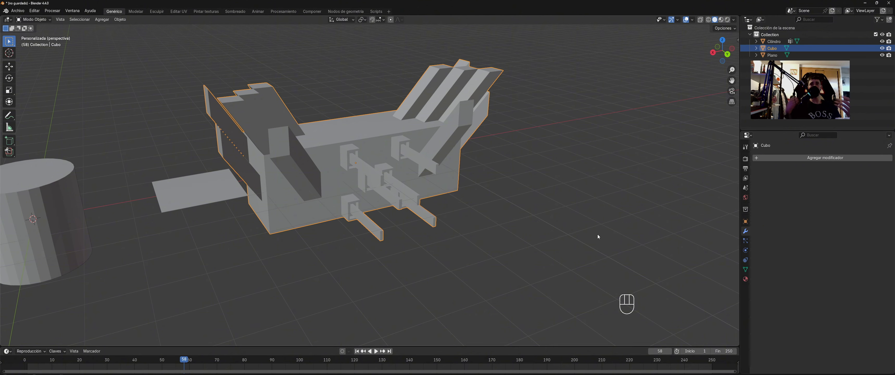
Step: Check the dense mesh of the plane between the cylinder and the cube, and delete that plane
{"action": "middle_click_drag", "start_coordinate": [522, 93], "coordinate": [535, 157]}
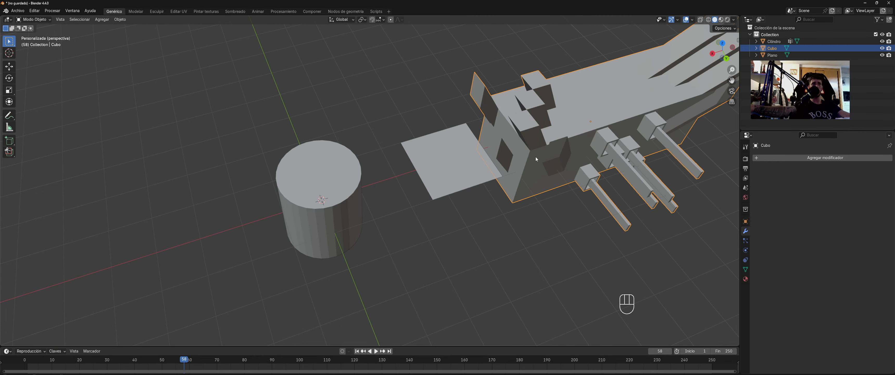
{"action": "left_click", "coordinate": [461, 165]}
{"action": "key", "text": "Tab"}
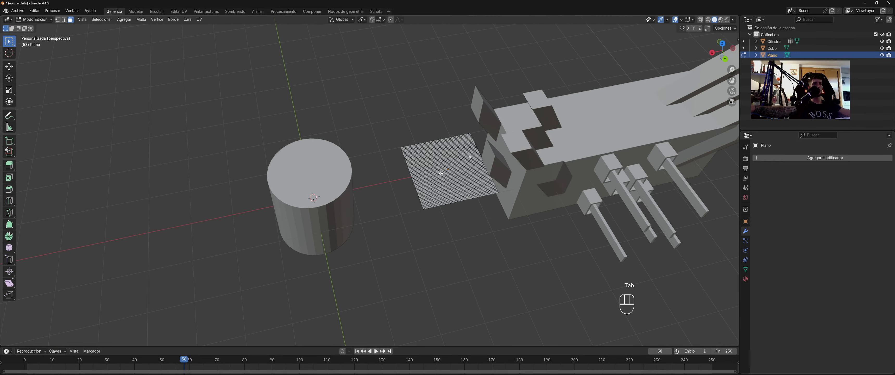
{"action": "scroll", "coordinate": [441, 176], "scroll_direction": "up", "scroll_amount": 5}
{"action": "key", "text": "Tab"}
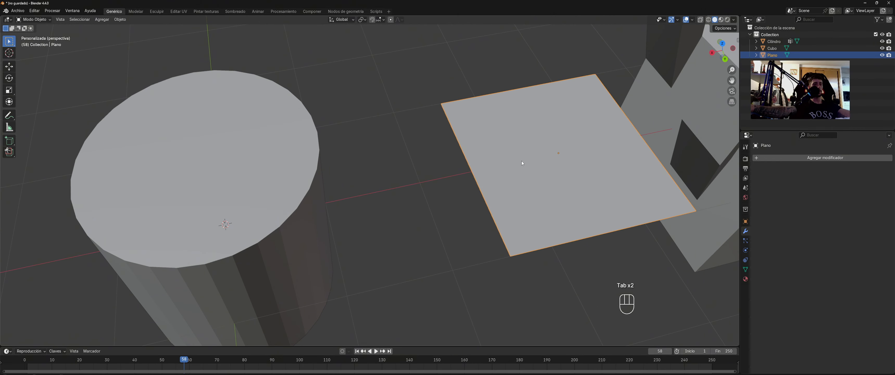
{"action": "key", "text": "Delete"}
Step: Add a new plane and move its geometry along X into the gap between the cylinder and the cube
{"action": "key", "text": "shift+a"}
{"action": "mouse_move", "coordinate": [483, 184]}
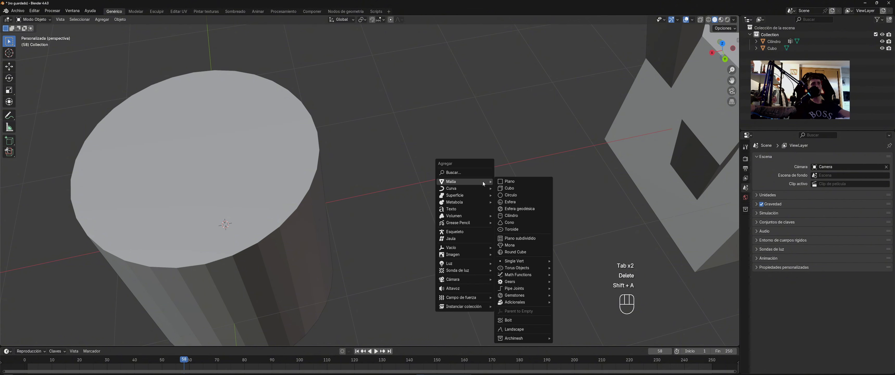
{"action": "left_click", "coordinate": [510, 183]}
{"action": "key", "text": "Tab"}
{"action": "key", "text": "g"}
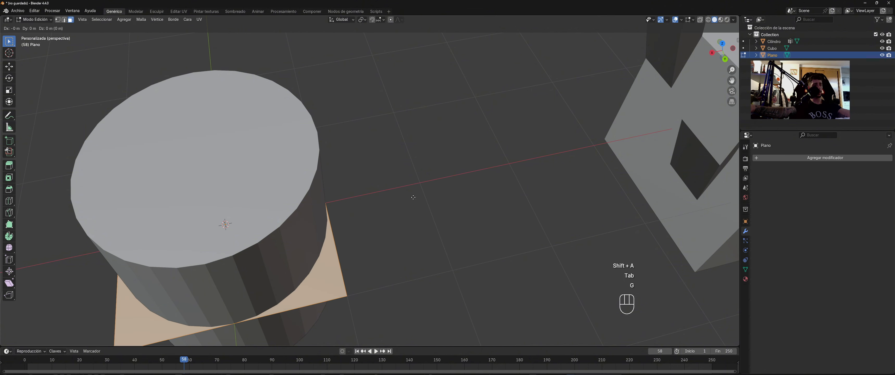
{"action": "key", "text": "x"}
{"action": "left_click", "coordinate": [650, 152]}
{"action": "middle_click_drag", "start_coordinate": [539, 206], "coordinate": [552, 184]}
{"action": "key", "text": "Tab"}
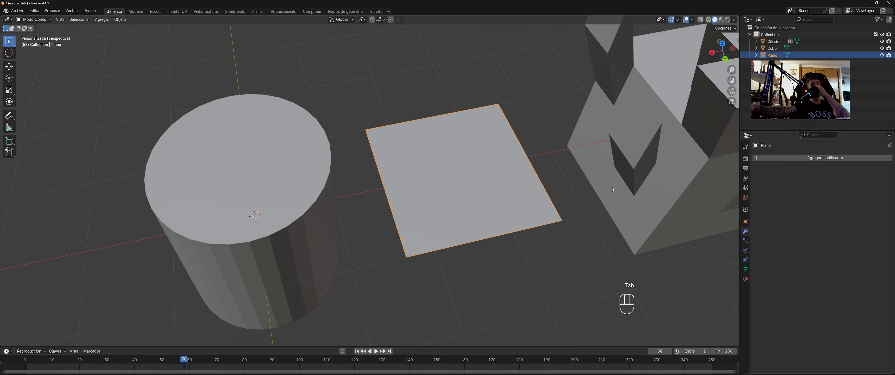
Step: Add a Multiresolution modifier to the new plane and subdivide it smoothly up to level 7
{"action": "left_click", "coordinate": [822, 158]}
{"action": "mouse_move", "coordinate": [820, 158]}
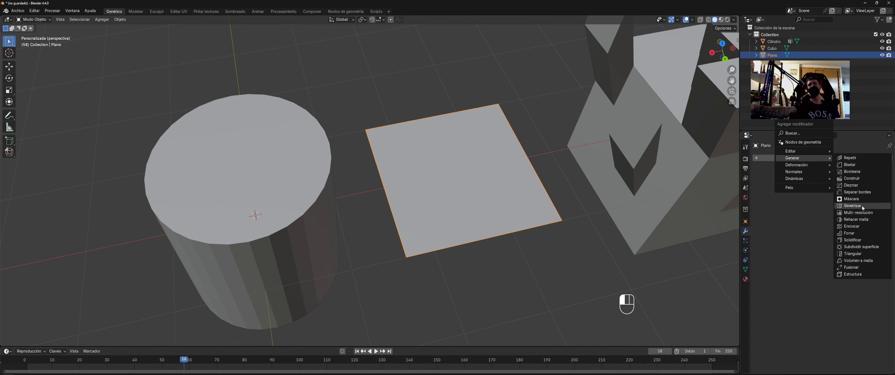
{"action": "left_click", "coordinate": [847, 212]}
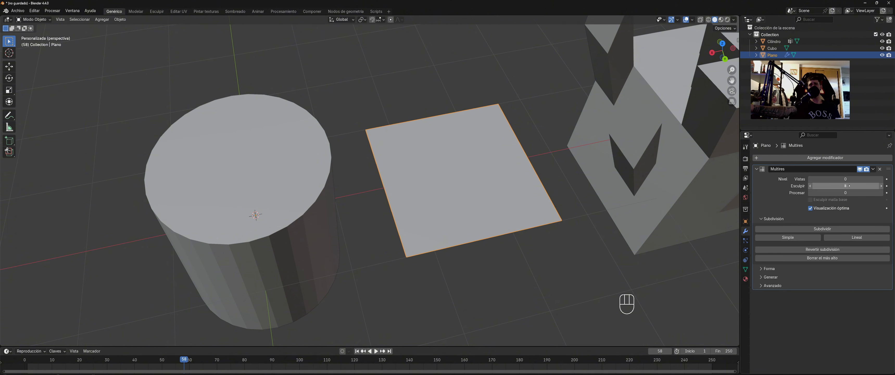
{"action": "left_click", "coordinate": [812, 229]}
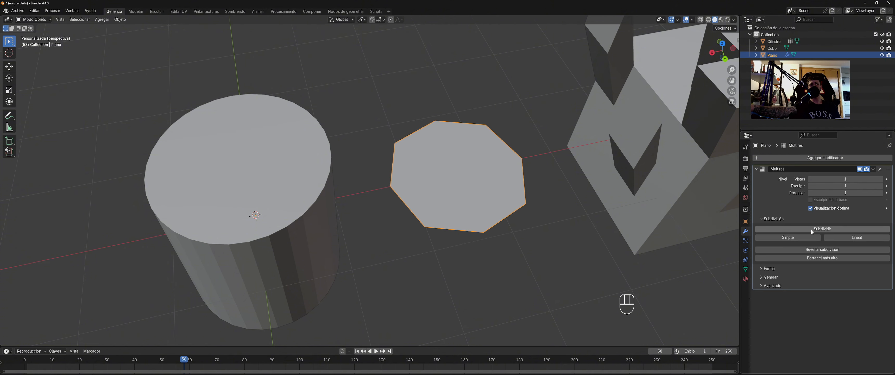
{"action": "left_click", "coordinate": [812, 229]}
{"action": "left_click", "coordinate": [811, 229]}
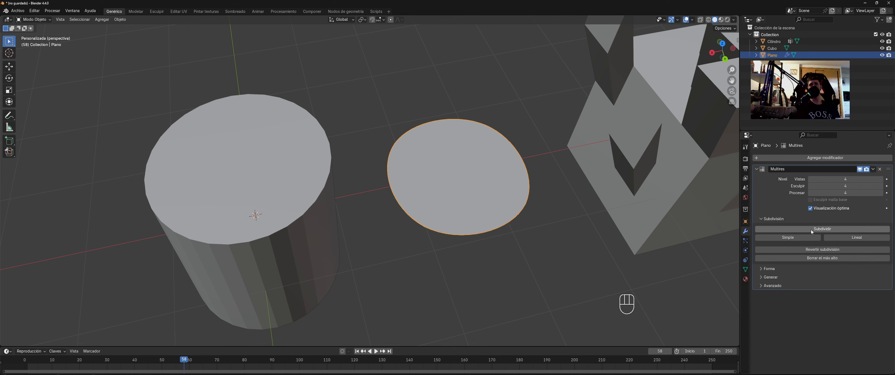
{"action": "left_click", "coordinate": [812, 230]}
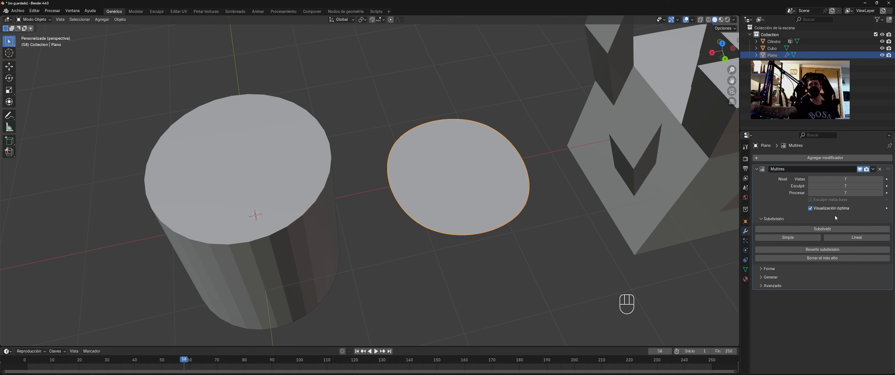
{"action": "middle_click_drag", "start_coordinate": [514, 138], "coordinate": [505, 256]}
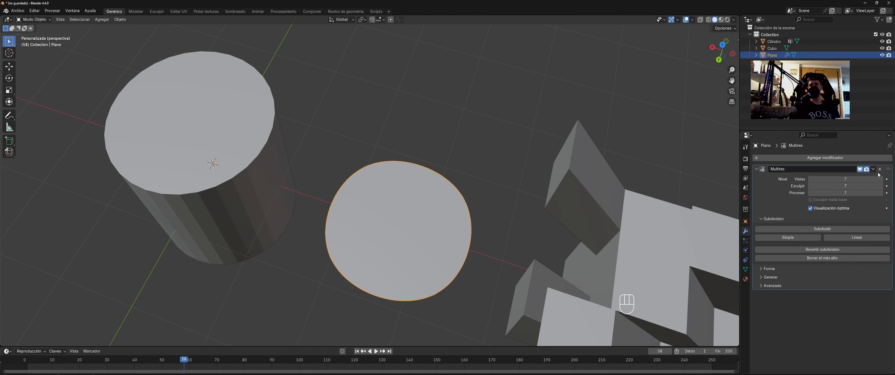
Step: Undo the smooth subdivisions of the plane's Multiresolution modifier
{"action": "left_click", "coordinate": [810, 209]}
{"action": "key", "text": "ctrl+z"}
{"action": "key", "text": "ctrl+z"}
{"action": "key", "text": "ctrl+z"}
{"action": "key", "text": "ctrl+z"}
{"action": "key", "text": "ctrl+z"}
{"action": "key", "text": "ctrl+z"}
{"action": "key", "text": "ctrl+z"}
{"action": "key", "text": "ctrl+z"}
{"action": "key", "text": "ctrl+z"}
{"action": "key", "text": "ctrl+z"}
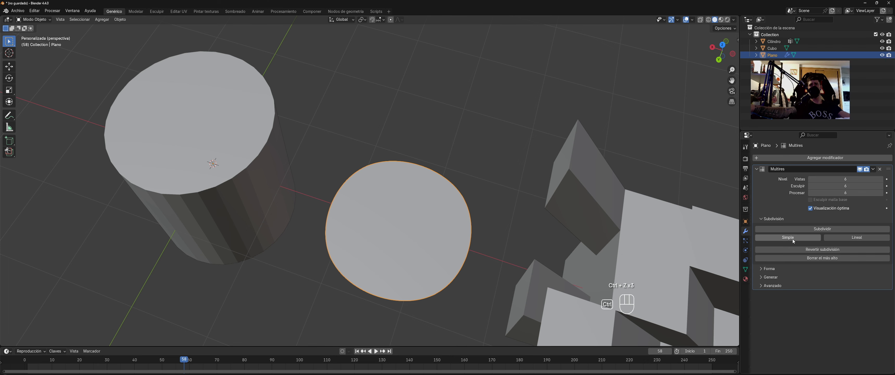
Step: Subdivide the plane with Simple subdivision up to level 10 and apply the Multiresolution modifier
{"action": "key", "text": "ctrl+shift+z"}
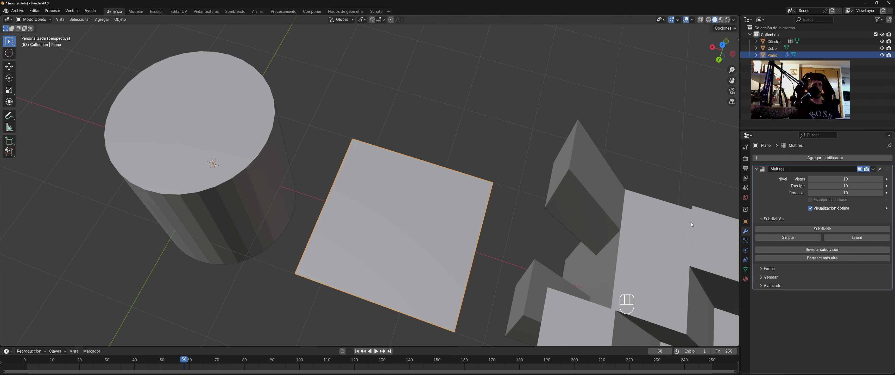
{"action": "left_click", "coordinate": [873, 169]}
{"action": "left_click", "coordinate": [862, 177]}
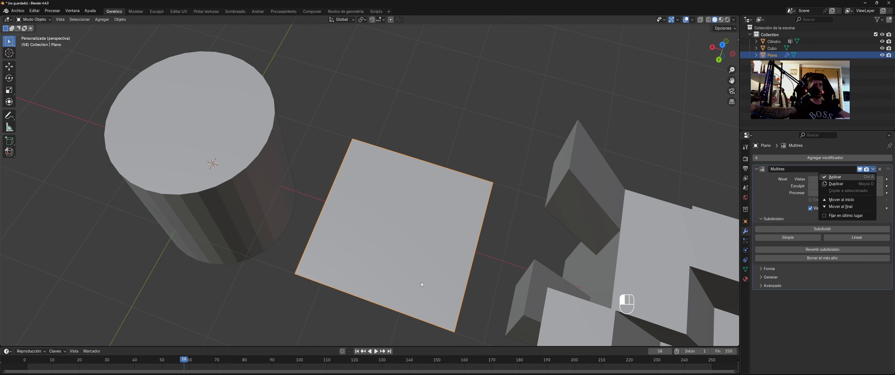
Step: Examine the density of the plane's subdivided mesh up close in Edit Mode
{"action": "key", "text": "Tab"}
{"action": "scroll", "coordinate": [462, 204], "scroll_direction": "up", "scroll_amount": 10}
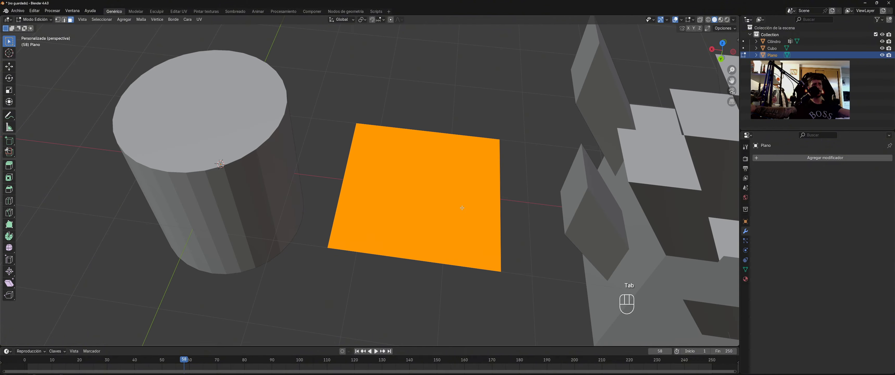
{"action": "scroll", "coordinate": [474, 204], "scroll_direction": "down", "scroll_amount": 2}
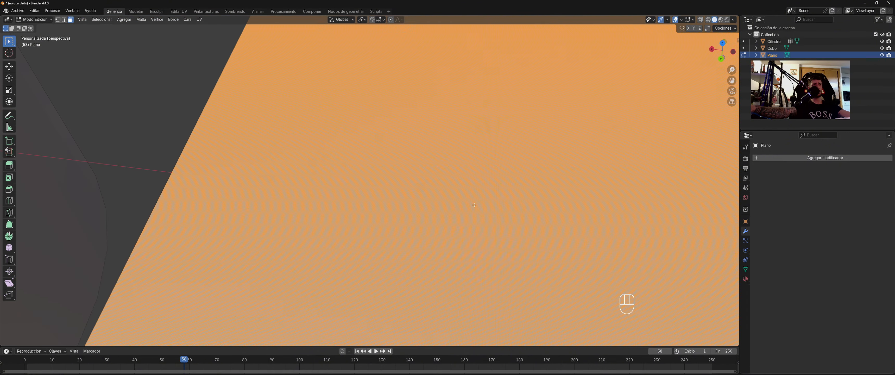
{"action": "middle_click_drag", "start_coordinate": [406, 199], "coordinate": [467, 78], "text": "shift"}
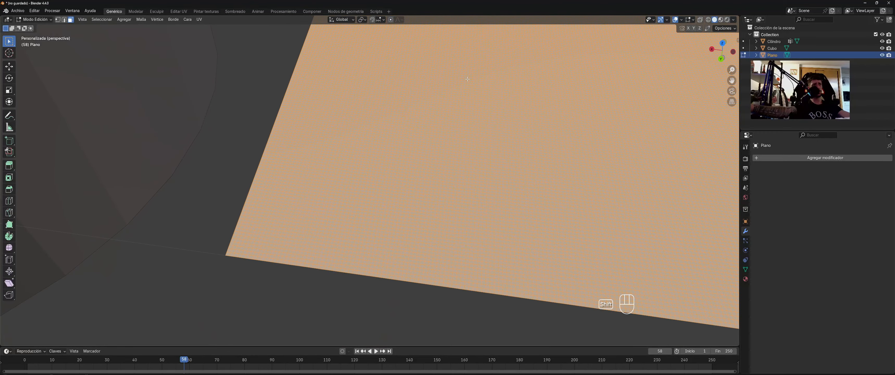
{"action": "scroll", "coordinate": [464, 167], "scroll_direction": "up", "scroll_amount": 4}
{"action": "middle_click_drag", "start_coordinate": [465, 166], "coordinate": [350, 174], "text": "shift"}
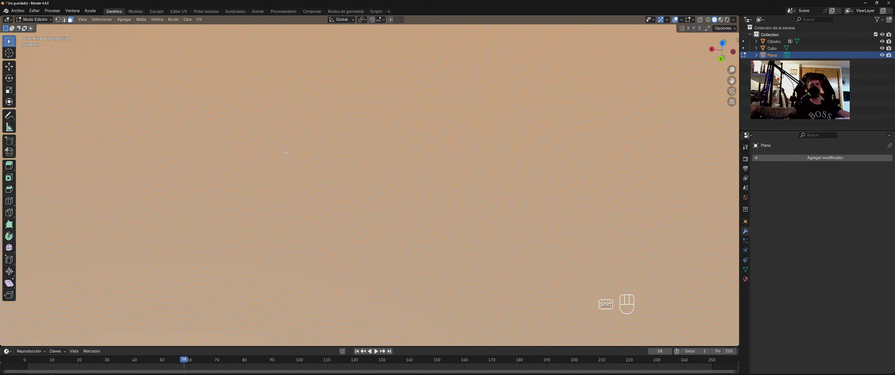
{"action": "scroll", "coordinate": [364, 157], "scroll_direction": "down", "scroll_amount": 7}
{"action": "middle_click_drag", "start_coordinate": [375, 132], "coordinate": [363, 194], "text": "shift"}
{"action": "scroll", "coordinate": [368, 198], "scroll_direction": "down", "scroll_amount": 2}
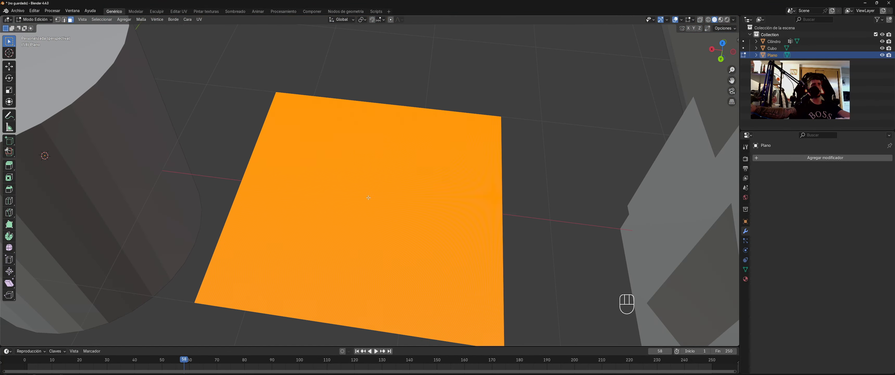
Step: Undo applying the Multiresolution modifier and remove the modifier from the plane
{"action": "key", "text": "ctrl+z"}
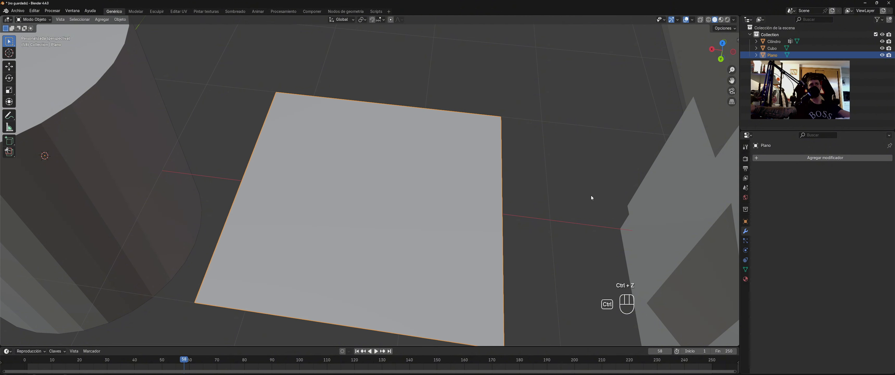
{"action": "key", "text": "ctrl+z"}
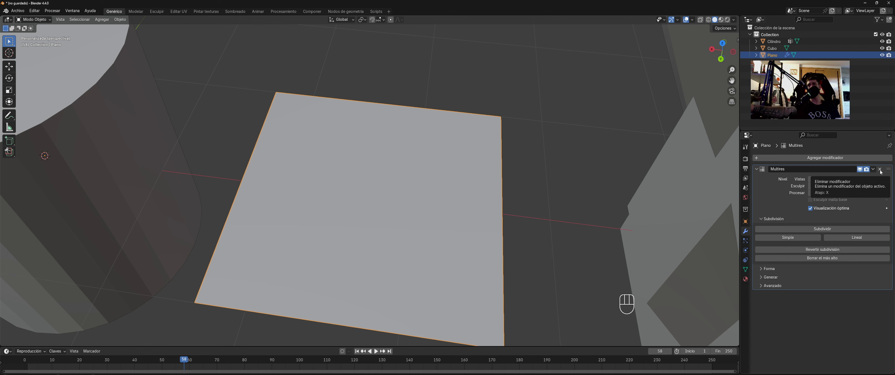
{"action": "left_click", "coordinate": [880, 169]}
{"action": "left_click", "coordinate": [766, 159]}
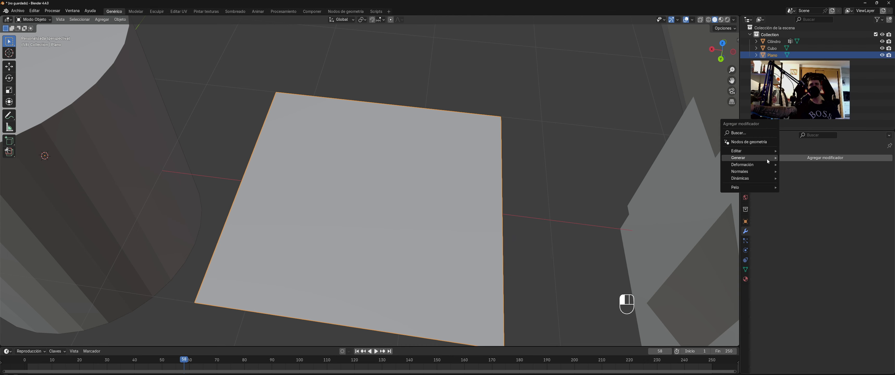
{"action": "mouse_move", "coordinate": [759, 160]}
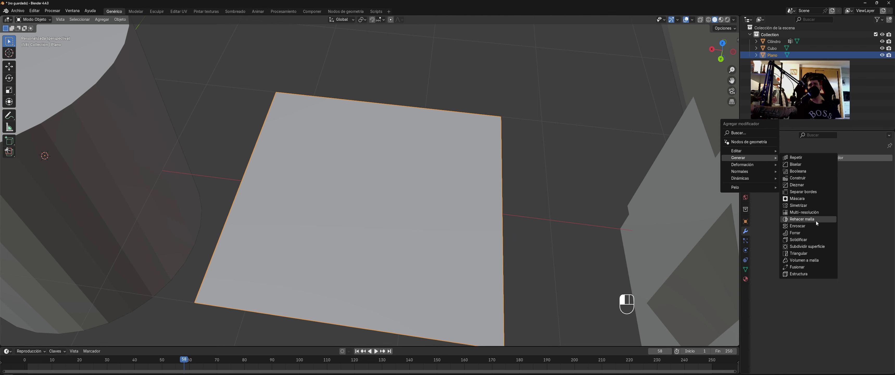
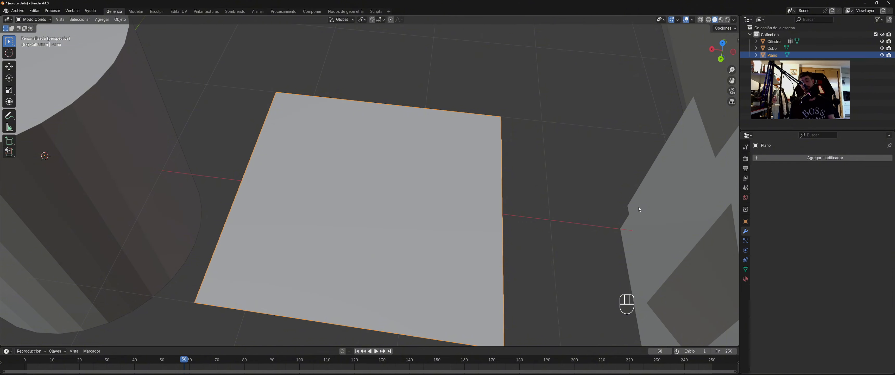
{"action": "scroll", "coordinate": [630, 169], "scroll_direction": "down", "scroll_amount": 2}
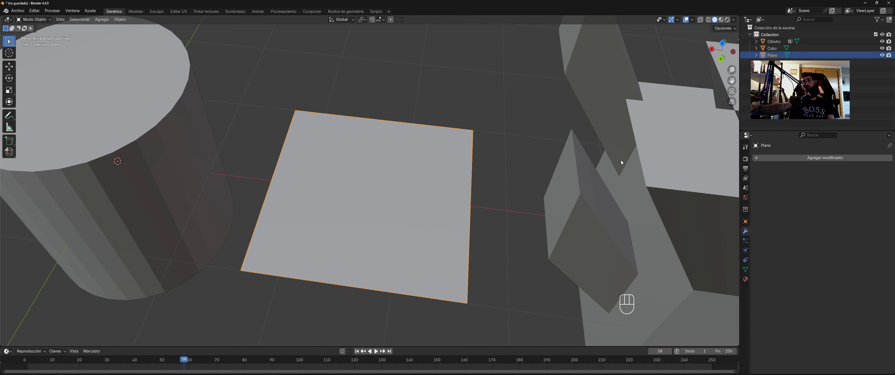
Step: Add a Screw modifier to the plane and set its screw offset to 11.9 m
{"action": "middle_click_drag", "start_coordinate": [710, 166], "coordinate": [548, 145]}
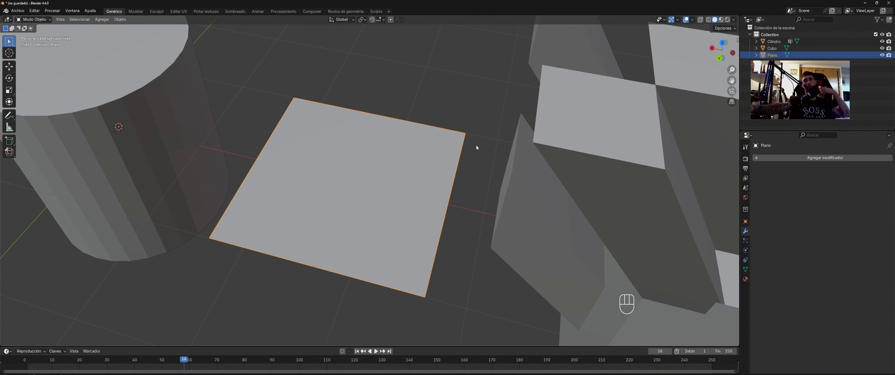
{"action": "left_click", "coordinate": [756, 158]}
{"action": "mouse_move", "coordinate": [741, 158]}
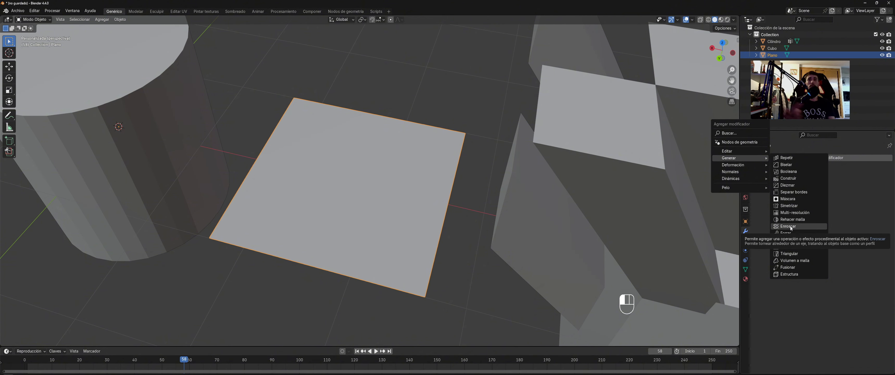
{"action": "left_click", "coordinate": [791, 226]}
{"action": "left_click_drag", "start_coordinate": [844, 186], "coordinate": [882, 186]}
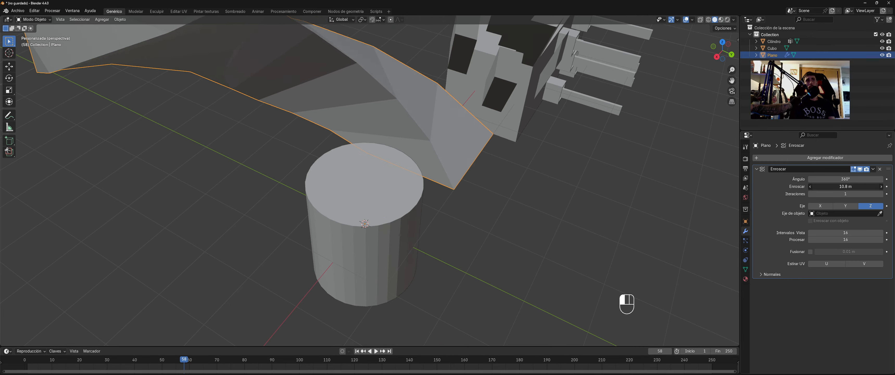
{"action": "middle_click_drag", "start_coordinate": [695, 209], "coordinate": [732, 234]}
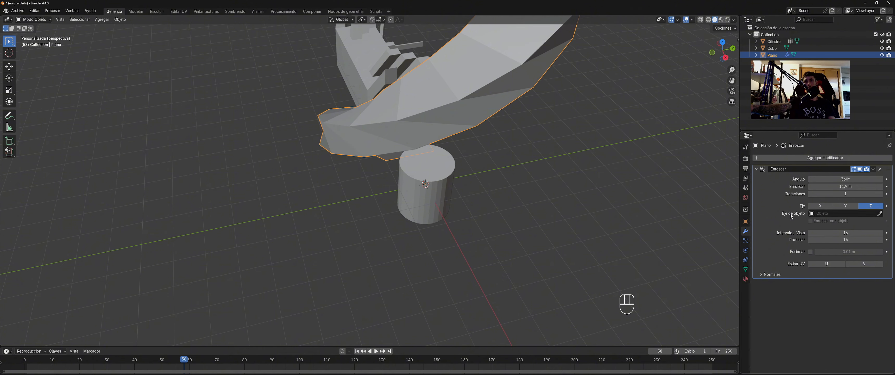
{"action": "scroll", "coordinate": [482, 138], "scroll_direction": "down", "scroll_amount": 4}
{"action": "middle_click_drag", "start_coordinate": [482, 139], "coordinate": [463, 148]}
{"action": "scroll", "coordinate": [463, 148], "scroll_direction": "up", "scroll_amount": 3}
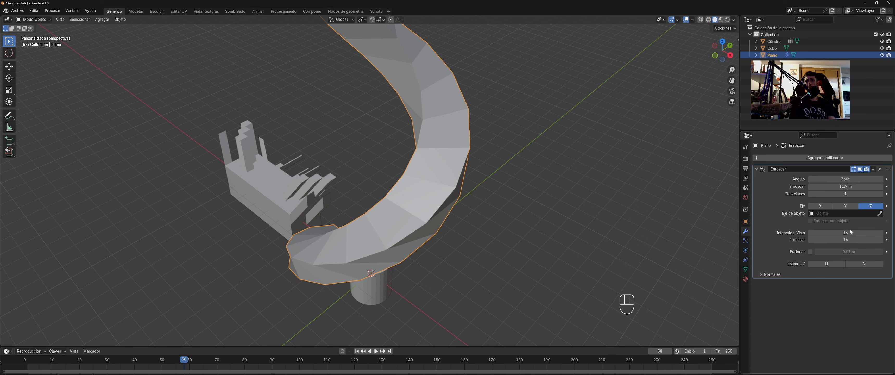
Step: Set the plane's Screw modifier to 3 iterations and its screw offset to 3.3 m
{"action": "left_click", "coordinate": [881, 194]}
{"action": "left_click", "coordinate": [881, 194]}
{"action": "scroll", "coordinate": [493, 149], "scroll_direction": "down", "scroll_amount": 4}
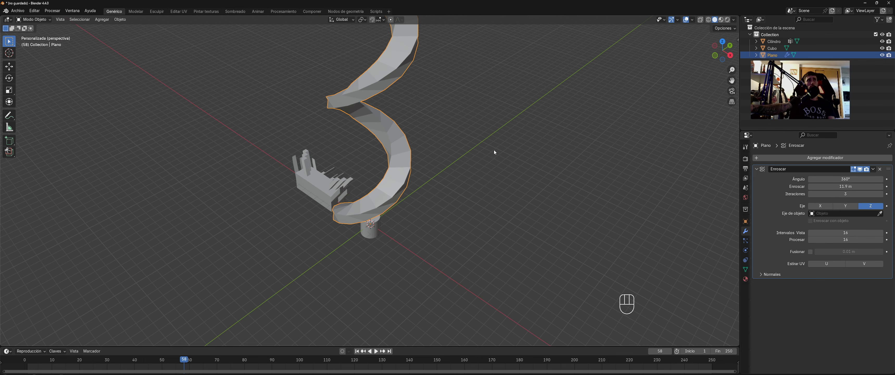
{"action": "middle_click_drag", "start_coordinate": [471, 130], "coordinate": [467, 149], "text": "shift"}
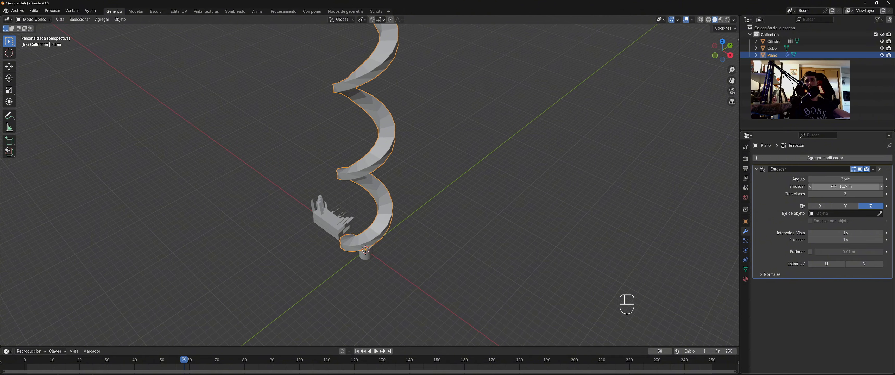
{"action": "left_click_drag", "start_coordinate": [845, 186], "coordinate": [787, 187]}
{"action": "middle_click_drag", "start_coordinate": [420, 239], "coordinate": [454, 222], "text": "shift"}
{"action": "scroll", "coordinate": [500, 152], "scroll_direction": "up", "scroll_amount": 4}
{"action": "scroll", "coordinate": [367, 205], "scroll_direction": "up", "scroll_amount": 2}
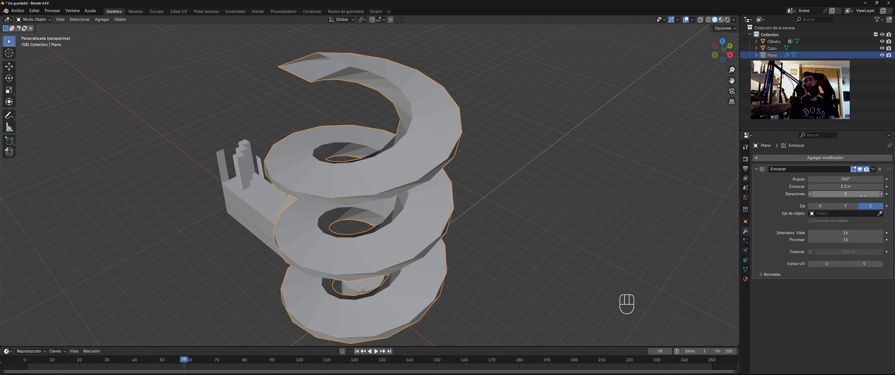
Step: Reduce the Screw modifier to 1 iteration with a screw offset of 0.9 m
{"action": "left_click", "coordinate": [810, 194]}
{"action": "left_click", "coordinate": [810, 194]}
{"action": "middle_click_drag", "start_coordinate": [593, 234], "coordinate": [562, 205]}
{"action": "left_click_drag", "start_coordinate": [844, 187], "coordinate": [810, 186]}
{"action": "middle_click_drag", "start_coordinate": [413, 176], "coordinate": [456, 154]}
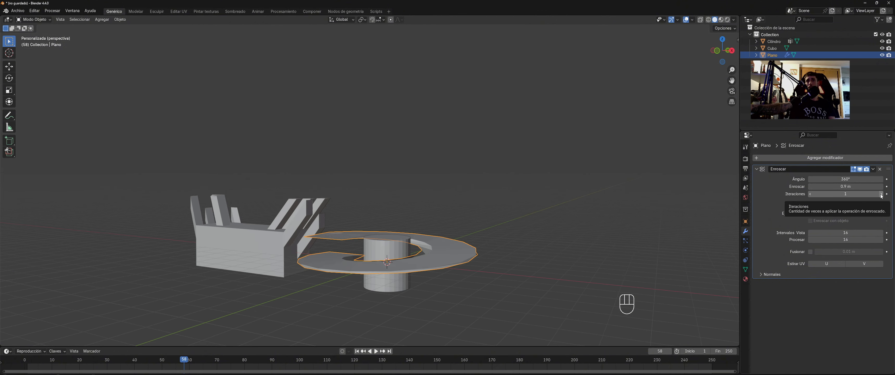
Step: Raise the plane's Screw modifier to 5 iterations
{"action": "left_click", "coordinate": [881, 194]}
{"action": "left_click", "coordinate": [881, 194]}
{"action": "left_click", "coordinate": [881, 194]}
{"action": "left_click", "coordinate": [880, 194]}
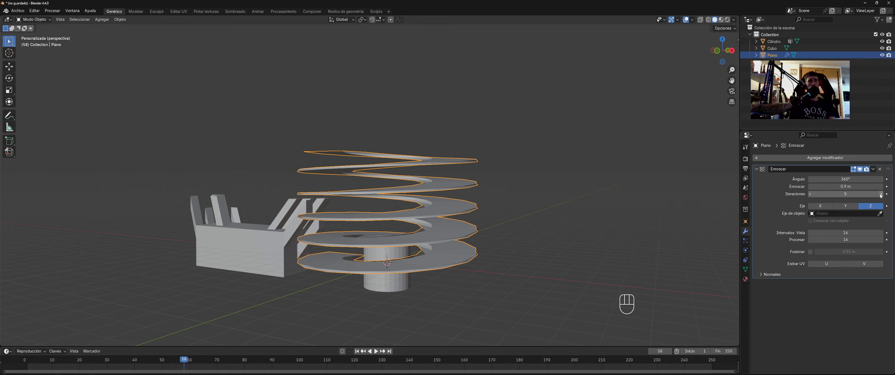
{"action": "middle_click_drag", "start_coordinate": [497, 208], "coordinate": [511, 200]}
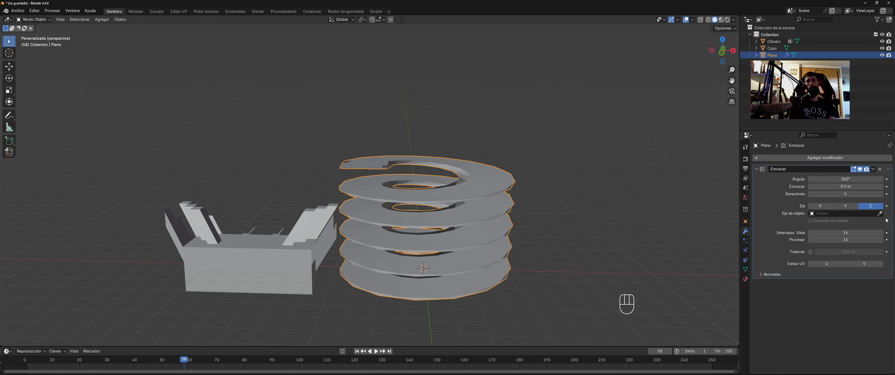
Step: Assign the cylinder as the Screw modifier's axis object and inspect the spiral from above
{"action": "left_click", "coordinate": [810, 221]}
{"action": "left_click", "coordinate": [814, 214]}
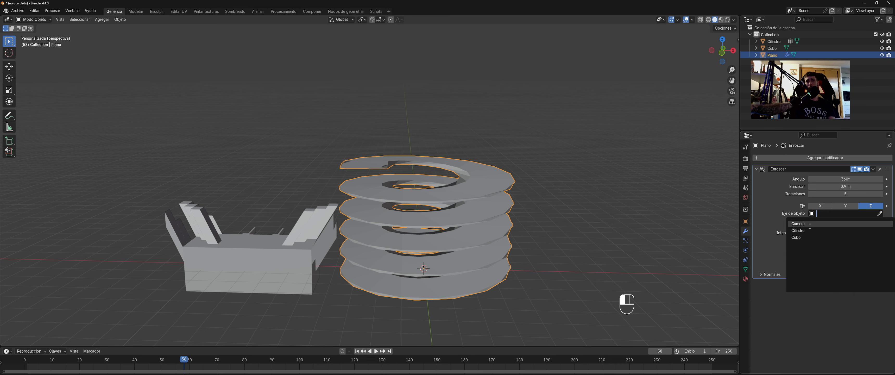
{"action": "left_click", "coordinate": [787, 231]}
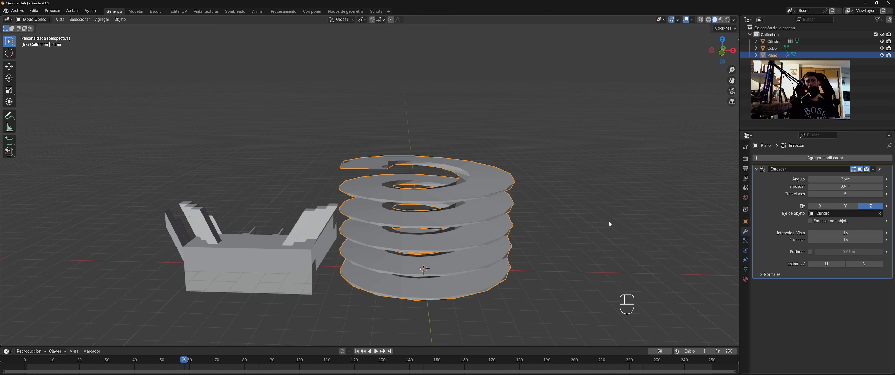
{"action": "middle_click_drag", "start_coordinate": [609, 223], "coordinate": [523, 284]}
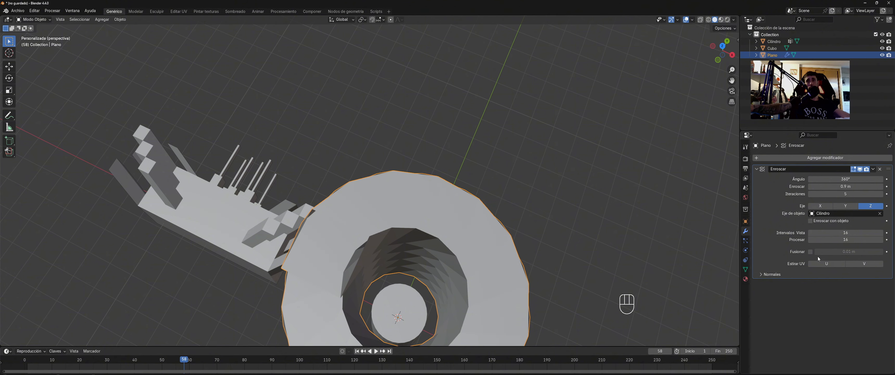
{"action": "middle_click_drag", "start_coordinate": [565, 231], "coordinate": [570, 182], "text": "shift"}
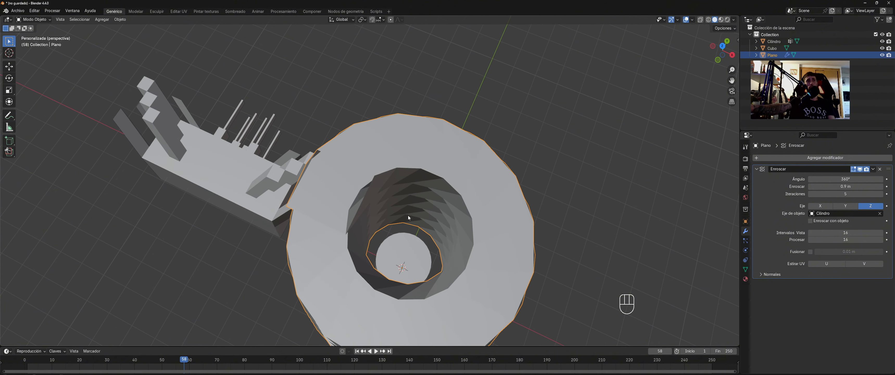
{"action": "middle_click_drag", "start_coordinate": [407, 215], "coordinate": [436, 242]}
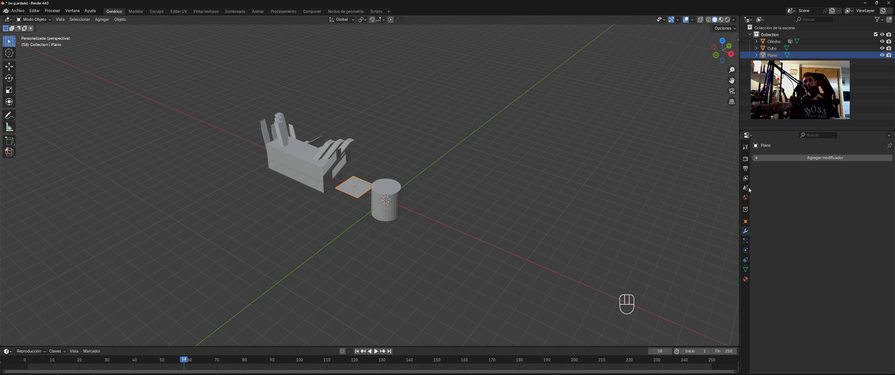
{"action": "left_click", "coordinate": [805, 159]}
{"action": "mouse_move", "coordinate": [800, 158]}
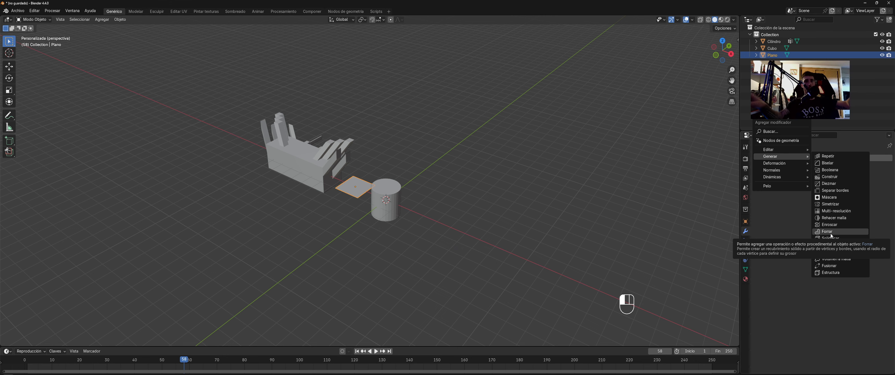
{"action": "left_click", "coordinate": [604, 160]}
{"action": "middle_click_drag", "start_coordinate": [603, 160], "coordinate": [470, 194]}
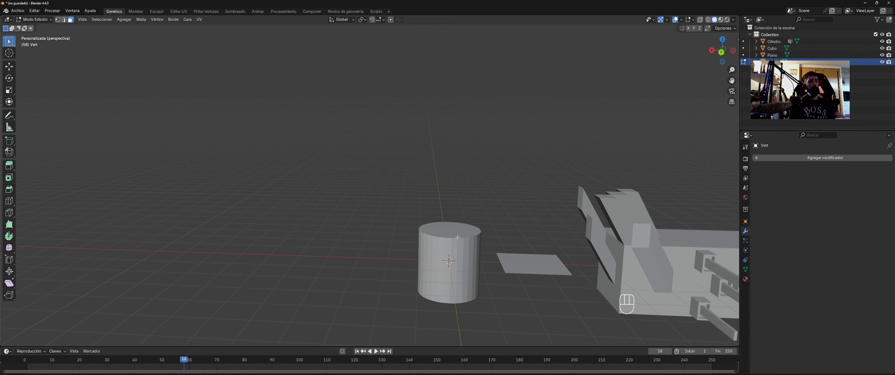
Step: Leave Edit Mode, try a Skin modifier with smooth shading on the cylinder, and remove it
{"action": "key", "text": "Tab"}
{"action": "left_click", "coordinate": [792, 158]}
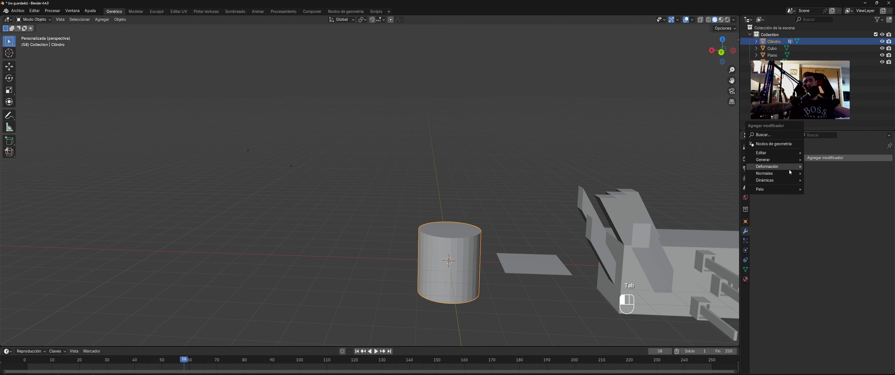
{"action": "mouse_move", "coordinate": [791, 168]}
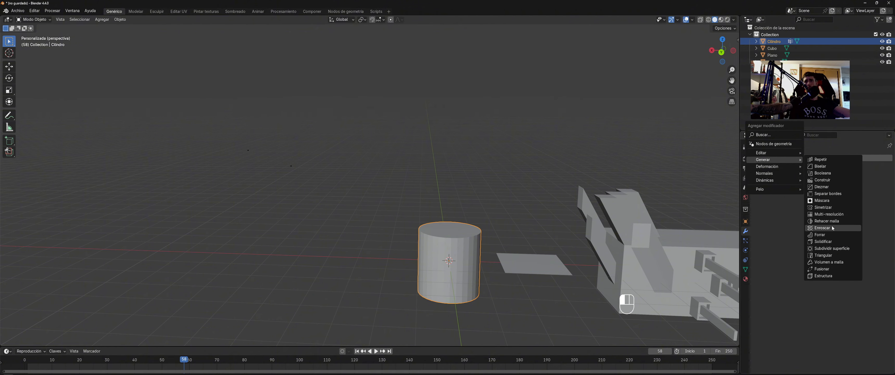
{"action": "left_click", "coordinate": [829, 234]}
{"action": "middle_click_drag", "start_coordinate": [734, 239], "coordinate": [563, 201]}
{"action": "scroll", "coordinate": [567, 220], "scroll_direction": "up", "scroll_amount": 2}
{"action": "left_click", "coordinate": [810, 196]}
{"action": "scroll", "coordinate": [563, 202], "scroll_direction": "down", "scroll_amount": 2}
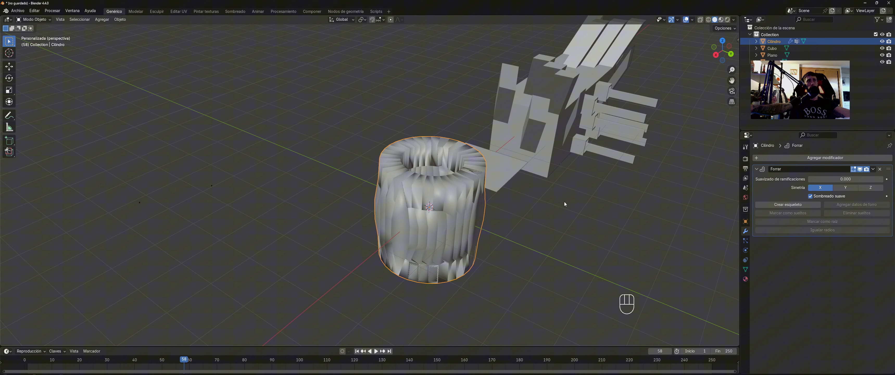
{"action": "left_click", "coordinate": [880, 169]}
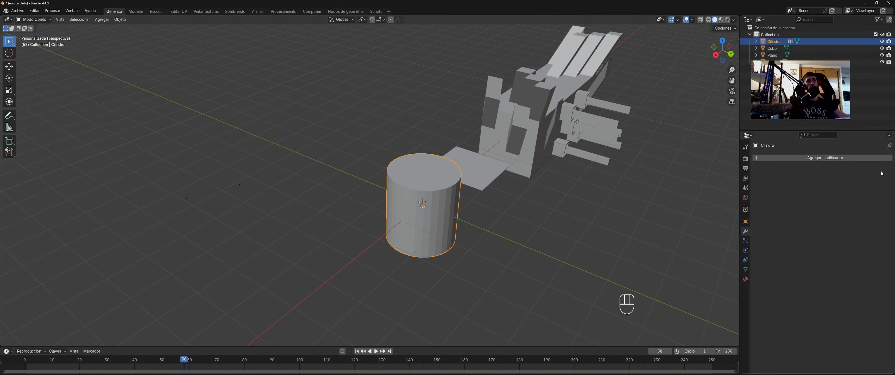
Step: Add a Skin modifier to the extruded cube mesh
{"action": "middle_click_drag", "start_coordinate": [562, 195], "coordinate": [512, 217]}
{"action": "middle_click_drag", "start_coordinate": [582, 240], "coordinate": [535, 223], "text": "shift"}
{"action": "left_click", "coordinate": [447, 234]}
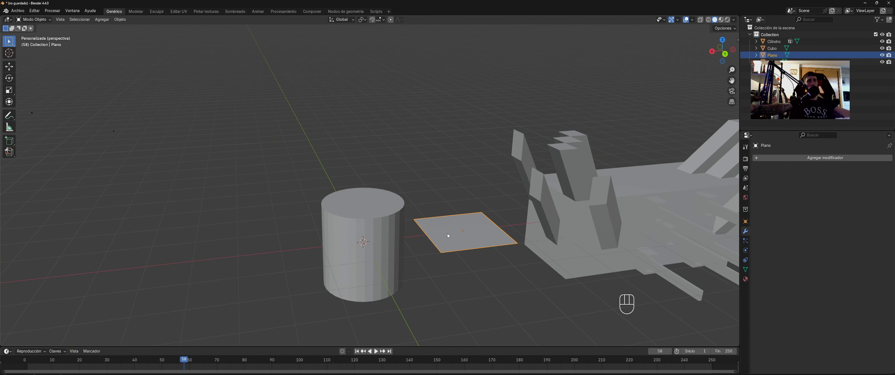
{"action": "left_click", "coordinate": [567, 237]}
{"action": "left_click", "coordinate": [767, 157]}
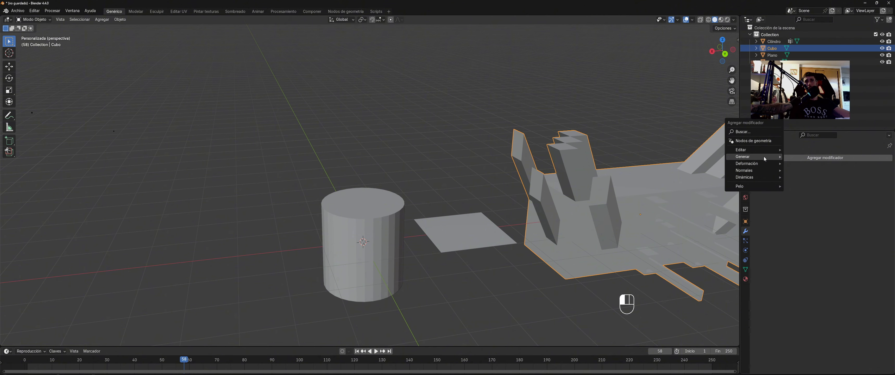
{"action": "mouse_move", "coordinate": [763, 156]}
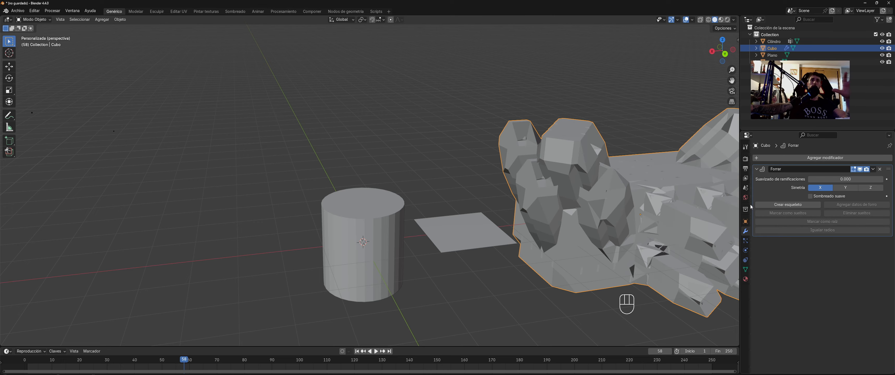
Step: Inspect the skinned cube mesh from several angles and remove its Skin modifier
{"action": "middle_click_drag", "start_coordinate": [681, 218], "coordinate": [490, 214], "text": "shift"}
{"action": "middle_click_drag", "start_coordinate": [491, 215], "coordinate": [435, 221]}
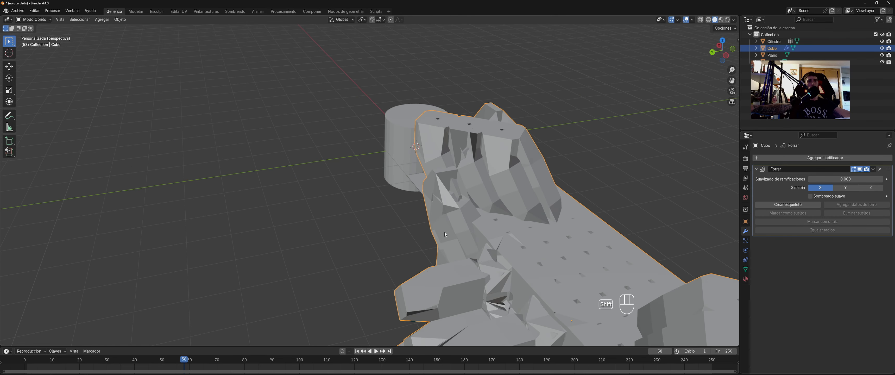
{"action": "middle_click_drag", "start_coordinate": [603, 304], "coordinate": [552, 197], "text": "shift"}
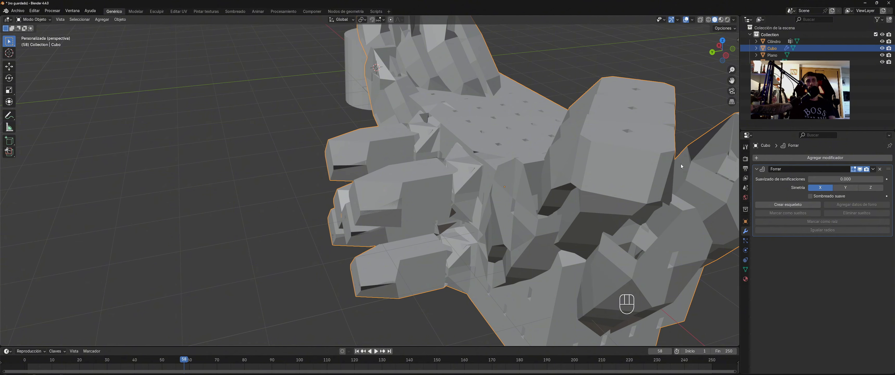
{"action": "scroll", "coordinate": [524, 174], "scroll_direction": "down", "scroll_amount": 6}
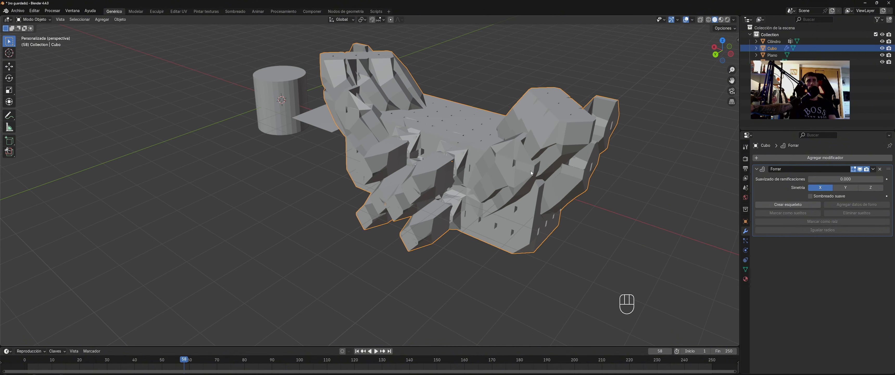
{"action": "middle_click_drag", "start_coordinate": [531, 173], "coordinate": [564, 163]}
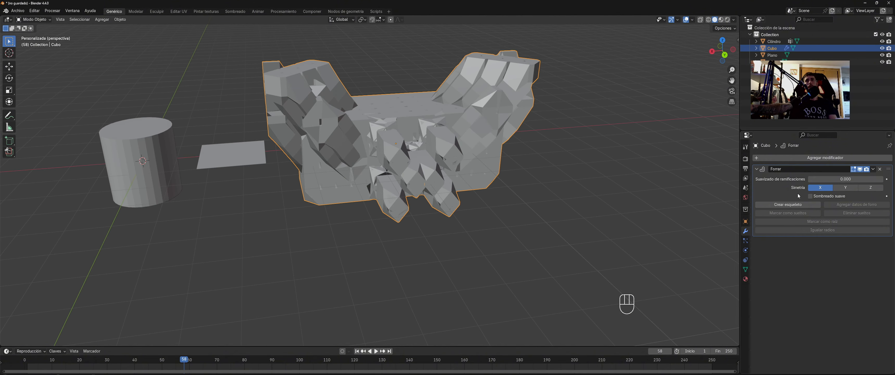
{"action": "left_click", "coordinate": [880, 169]}
Step: Add a Solidify modifier to the plane and view its thickness edge-on up close
{"action": "middle_click_drag", "start_coordinate": [380, 199], "coordinate": [679, 226]}
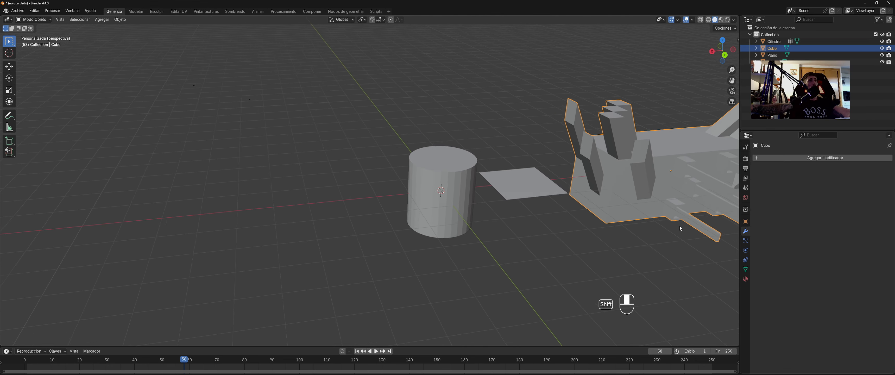
{"action": "left_click", "coordinate": [802, 157]}
{"action": "mouse_move", "coordinate": [799, 158]}
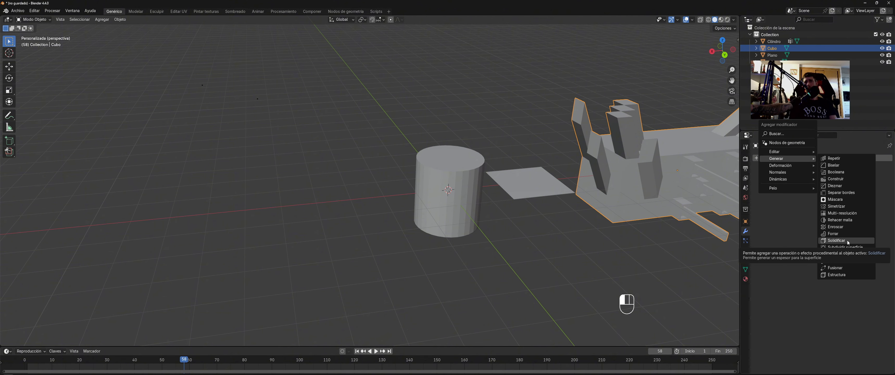
{"action": "middle_click_drag", "start_coordinate": [536, 193], "coordinate": [453, 209]}
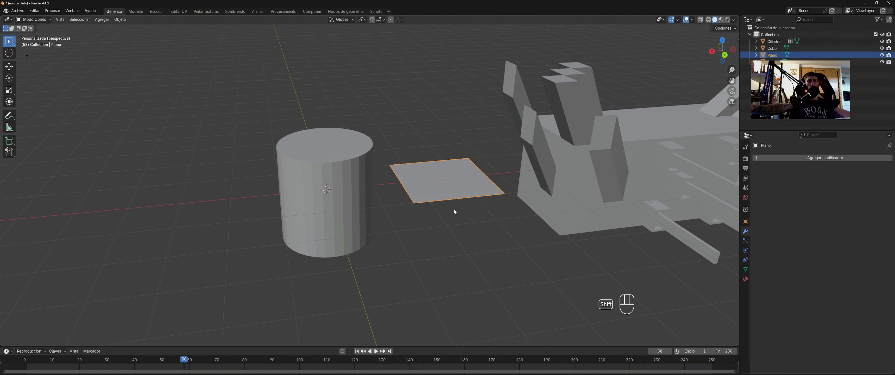
{"action": "scroll", "coordinate": [453, 209], "scroll_direction": "up", "scroll_amount": 2}
{"action": "left_click", "coordinate": [454, 196]}
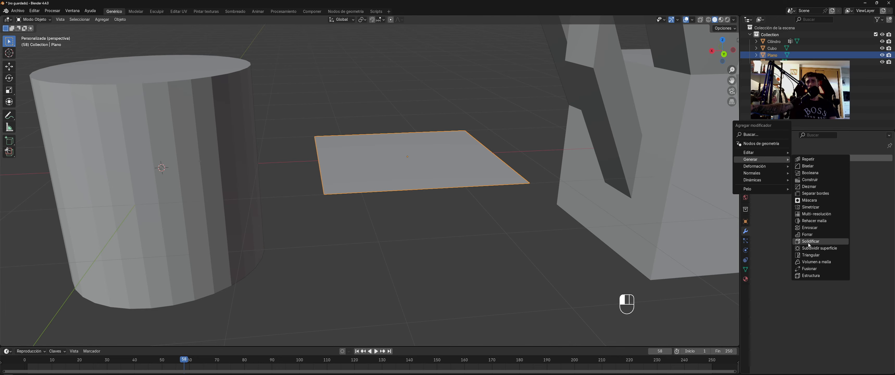
{"action": "left_click", "coordinate": [810, 241]}
{"action": "middle_click_drag", "start_coordinate": [493, 167], "coordinate": [502, 164]}
{"action": "scroll", "coordinate": [503, 164], "scroll_direction": "up", "scroll_amount": 3}
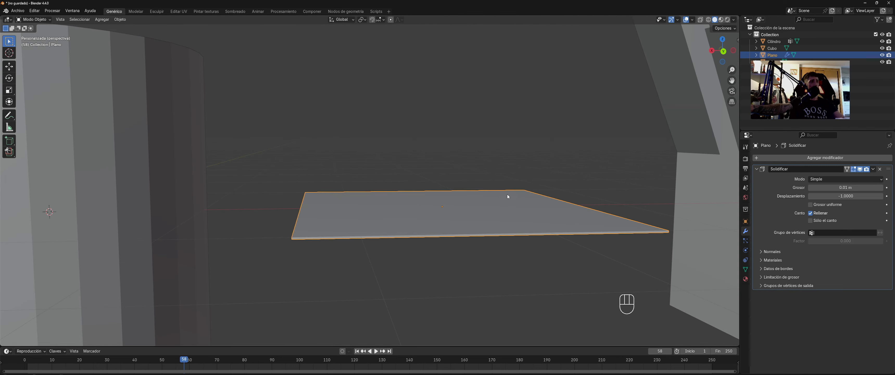
{"action": "middle_click_drag", "start_coordinate": [507, 194], "coordinate": [377, 112], "text": "shift"}
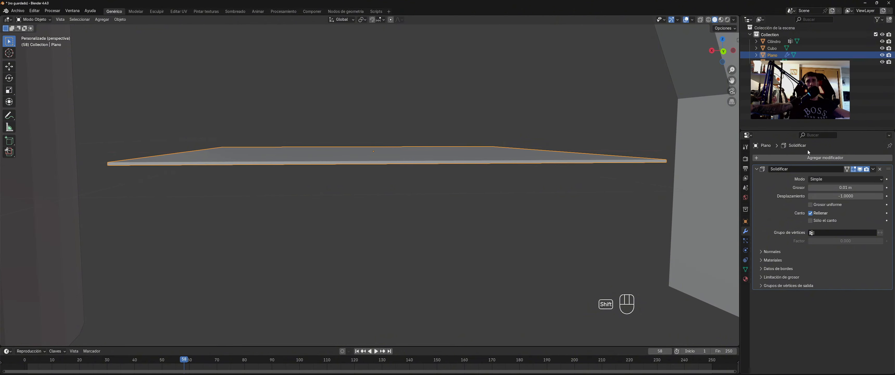
Step: Set the plane's Solidify thickness to 0.1 m, view the thicker edge, and remove the modifier
{"action": "left_click_drag", "start_coordinate": [850, 188], "coordinate": [878, 188]}
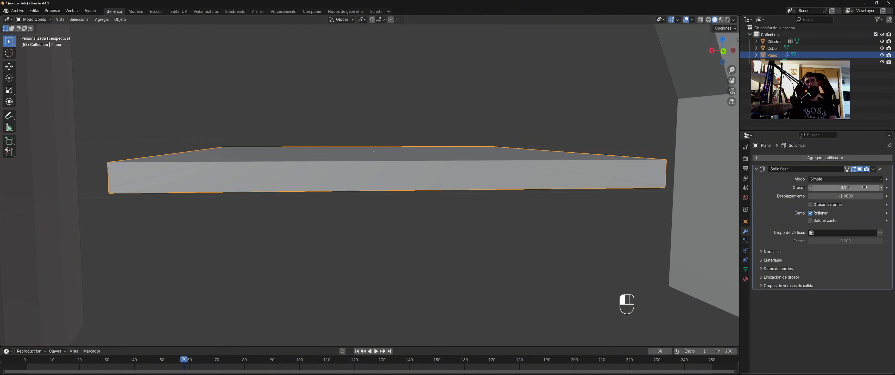
{"action": "middle_click_drag", "start_coordinate": [399, 150], "coordinate": [280, 151]}
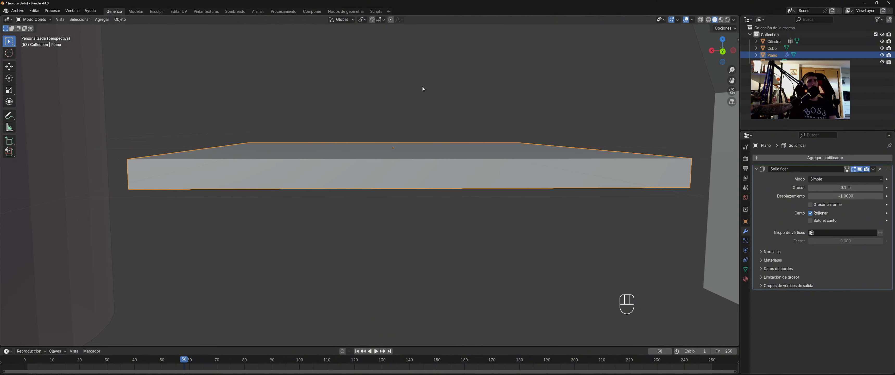
{"action": "left_click", "coordinate": [880, 169]}
Step: Add a Subdivision Surface modifier to the extruded cube mesh and view the rounded shape
{"action": "left_click", "coordinate": [823, 158]}
{"action": "mouse_move", "coordinate": [820, 157]}
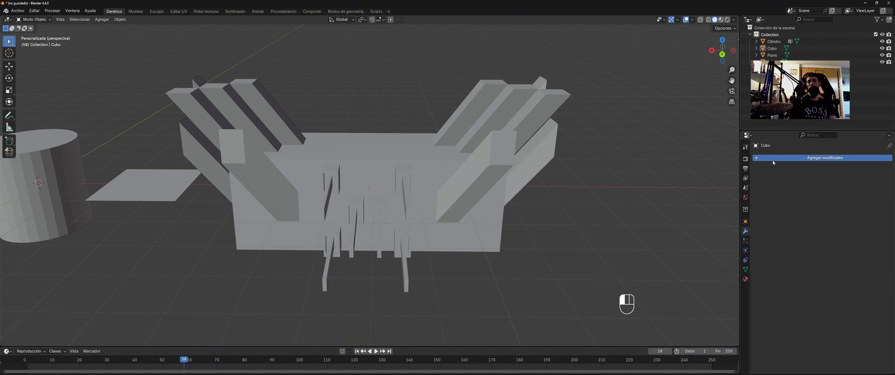
{"action": "left_click", "coordinate": [772, 160]}
{"action": "mouse_move", "coordinate": [772, 160]}
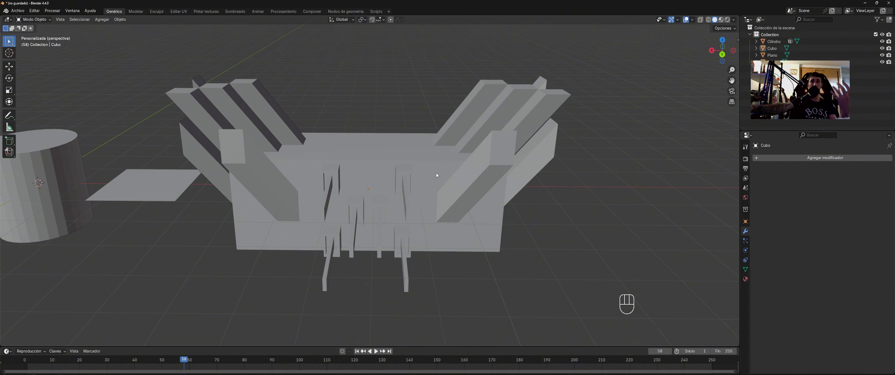
{"action": "left_click", "coordinate": [420, 169]}
{"action": "left_click", "coordinate": [765, 157]}
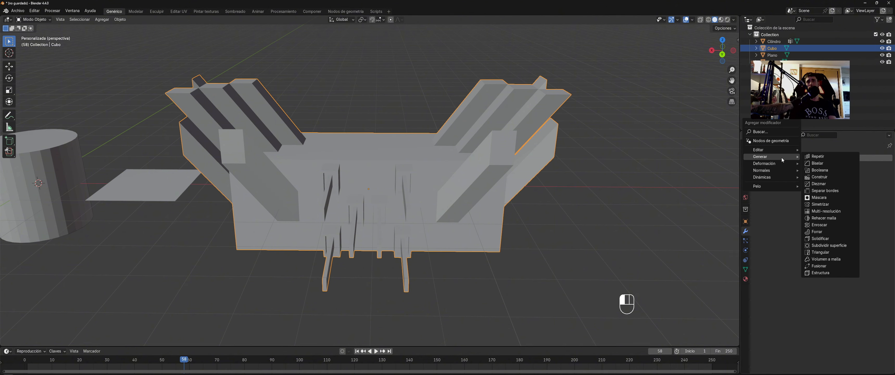
{"action": "mouse_move", "coordinate": [771, 163]}
{"action": "left_click", "coordinate": [826, 245]}
{"action": "middle_click_drag", "start_coordinate": [470, 172], "coordinate": [625, 174]}
{"action": "scroll", "coordinate": [450, 176], "scroll_direction": "up", "scroll_amount": 4}
{"action": "scroll", "coordinate": [451, 175], "scroll_direction": "down", "scroll_amount": 3}
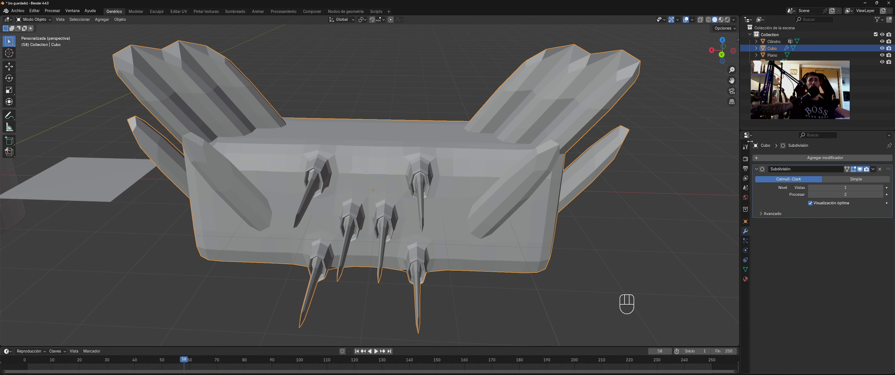
Step: Raise the Subdivision modifier's viewport level to 3, comparing it up close with level 1
{"action": "left_click", "coordinate": [881, 187]}
{"action": "left_click", "coordinate": [881, 188]}
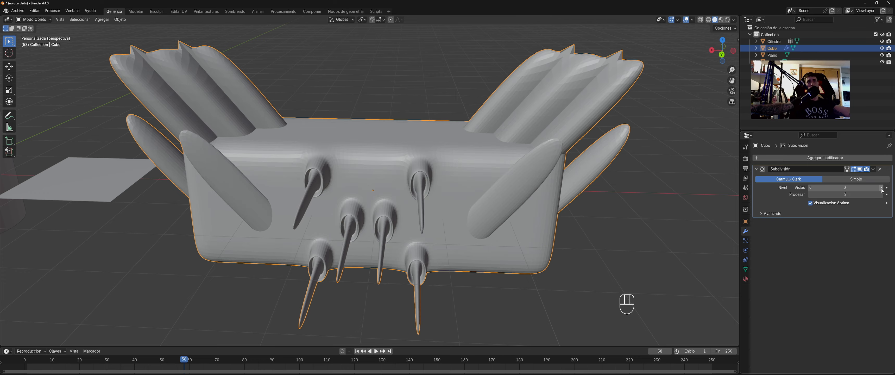
{"action": "middle_click_drag", "start_coordinate": [521, 167], "coordinate": [625, 149]}
{"action": "scroll", "coordinate": [506, 178], "scroll_direction": "up", "scroll_amount": 3}
{"action": "left_click", "coordinate": [811, 188]}
{"action": "left_click", "coordinate": [811, 188]}
{"action": "scroll", "coordinate": [437, 160], "scroll_direction": "up", "scroll_amount": 3}
{"action": "left_click", "coordinate": [881, 188]}
{"action": "left_click", "coordinate": [880, 187]}
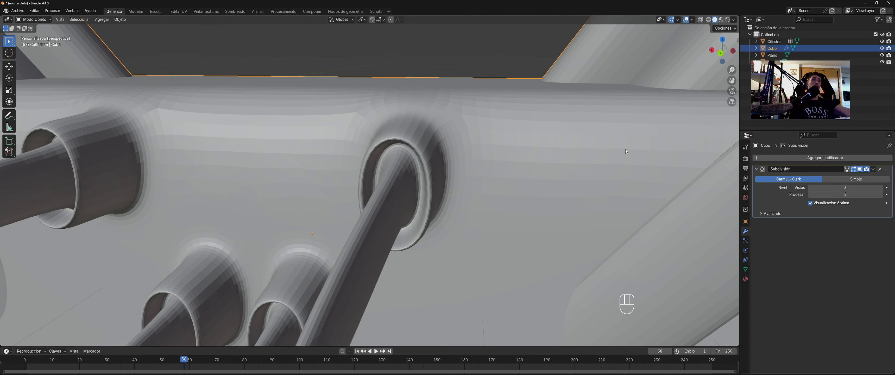
{"action": "scroll", "coordinate": [566, 134], "scroll_direction": "down", "scroll_amount": 2}
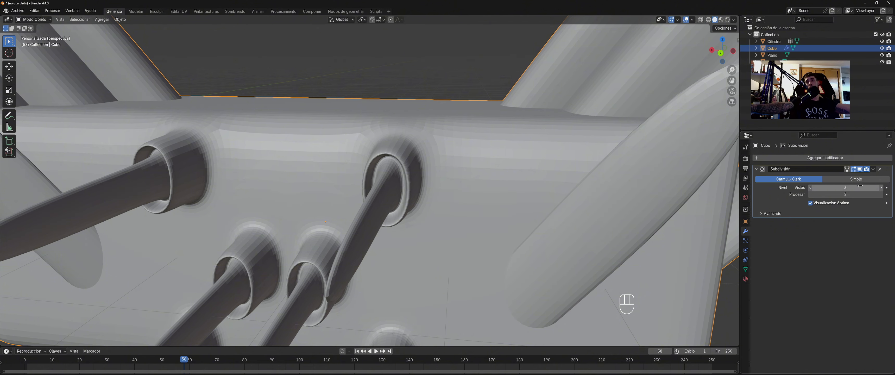
Step: Set the Subdivision modifier's render level to 3, view the whole mesh, and remove the modifier
{"action": "left_click", "coordinate": [881, 195]}
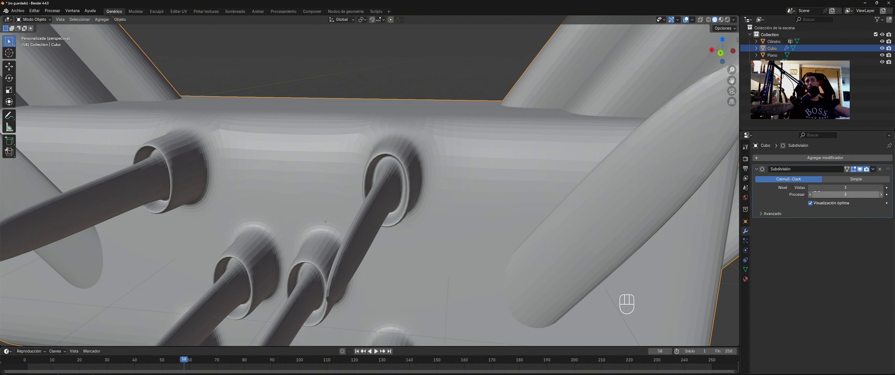
{"action": "scroll", "coordinate": [610, 218], "scroll_direction": "down", "scroll_amount": 6}
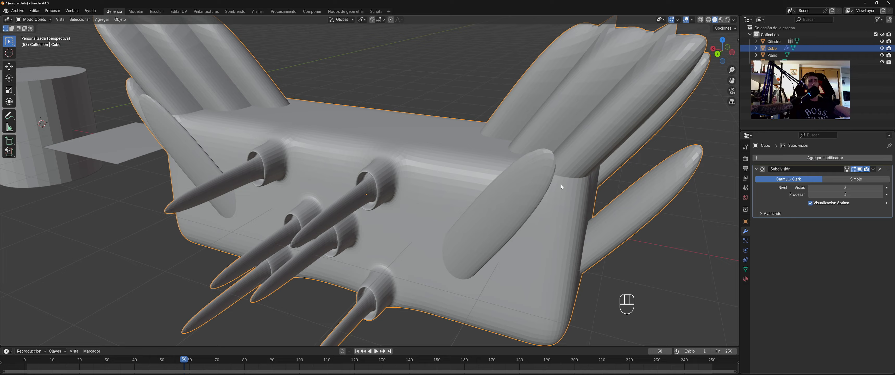
{"action": "middle_click_drag", "start_coordinate": [560, 184], "coordinate": [417, 132], "text": "shift"}
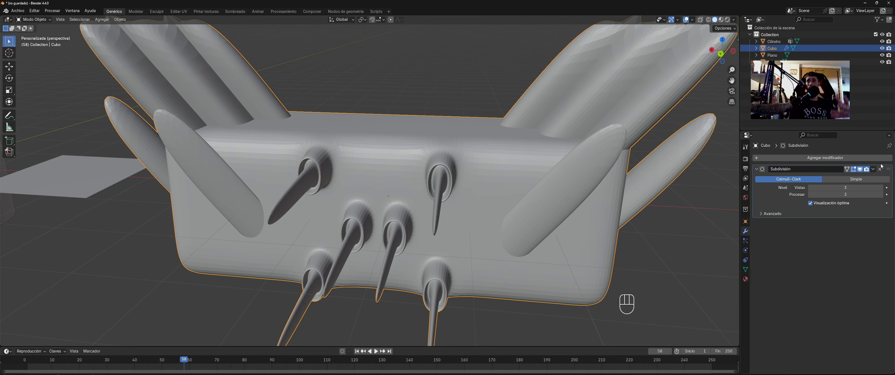
{"action": "left_click", "coordinate": [880, 170]}
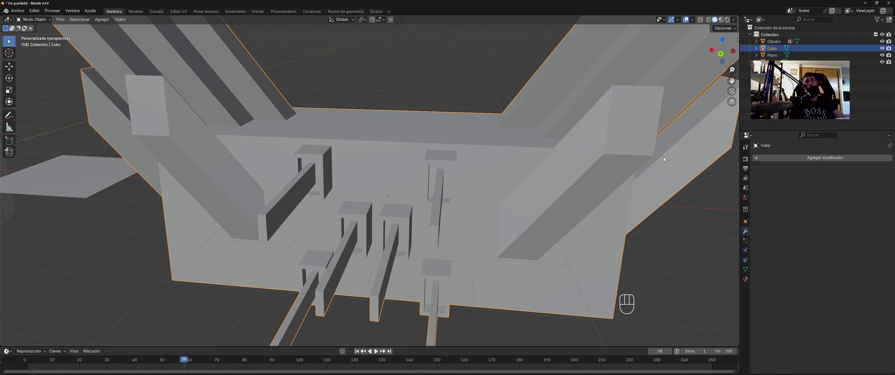
{"action": "scroll", "coordinate": [557, 162], "scroll_direction": "down", "scroll_amount": 6}
Step: Reselect the cube mesh, try a level 1 Subdivision modifier on it, and remove the modifier
{"action": "left_click", "coordinate": [569, 174]}
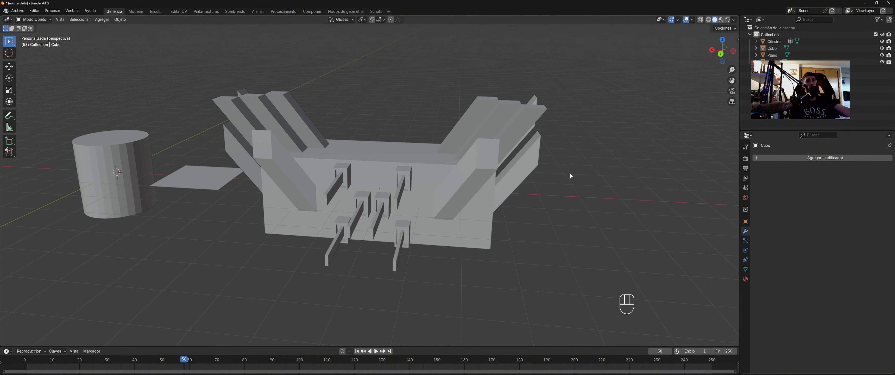
{"action": "left_click", "coordinate": [458, 207]}
{"action": "middle_click_drag", "start_coordinate": [516, 216], "coordinate": [462, 212]}
{"action": "key", "text": "ctrl+1"}
{"action": "scroll", "coordinate": [462, 213], "scroll_direction": "up", "scroll_amount": 4}
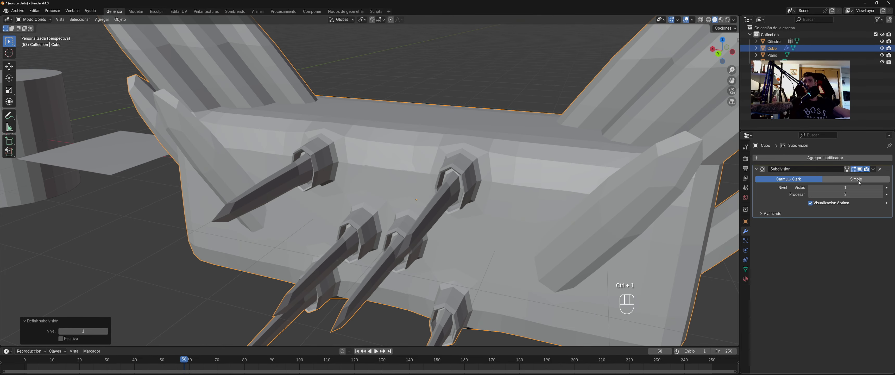
{"action": "left_click", "coordinate": [879, 168]}
{"action": "scroll", "coordinate": [586, 185], "scroll_direction": "down", "scroll_amount": 5}
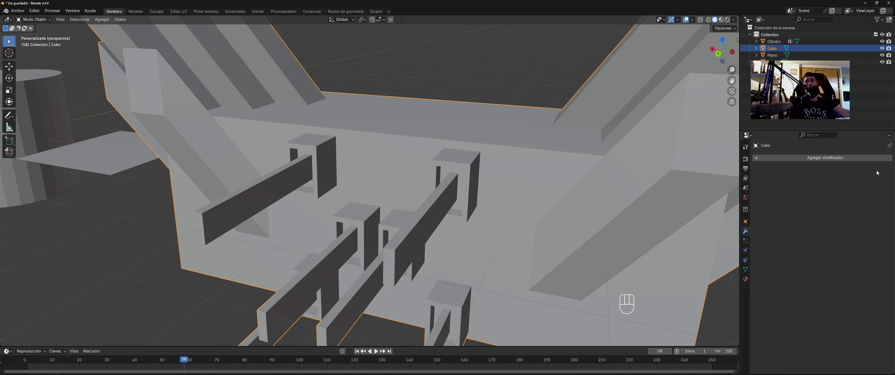
Step: Try Subdivision modifiers at level 2 and level 4 on the cube mesh, taking each one off again
{"action": "key", "text": "ctrl+2"}
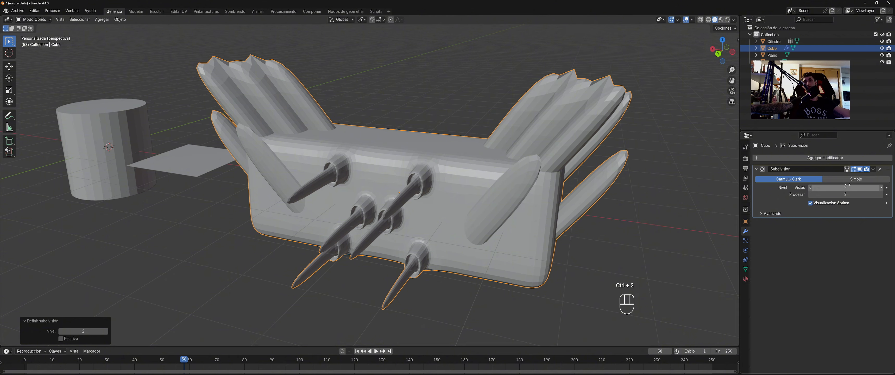
{"action": "key", "text": "ctrl+z"}
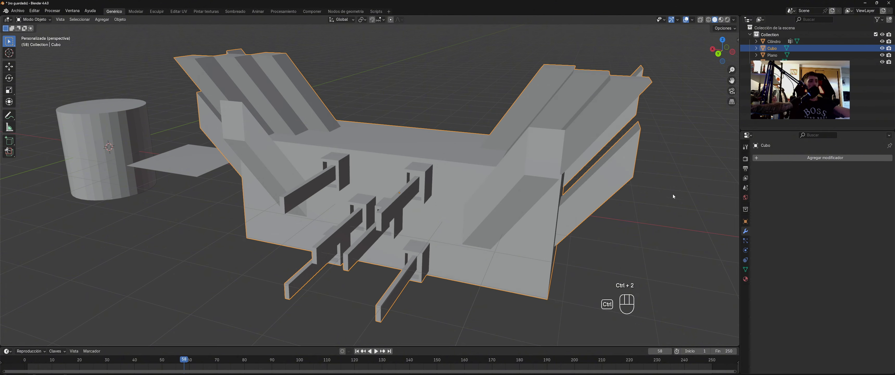
{"action": "key", "text": "ctrl+4"}
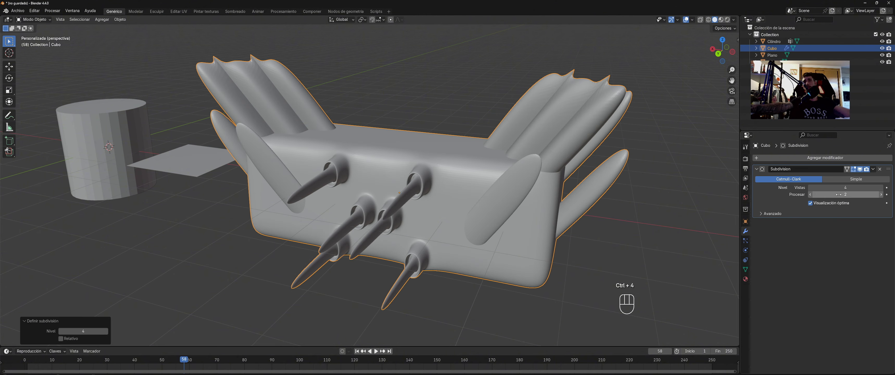
{"action": "left_click", "coordinate": [879, 169]}
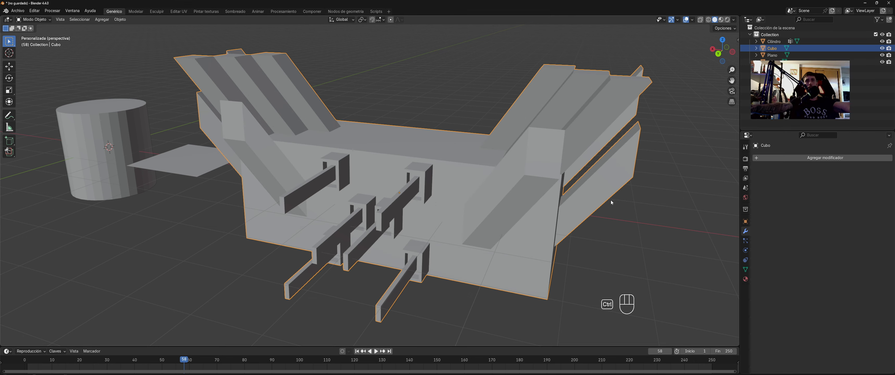
Step: Add a level 3 Subdivision modifier to the cube mesh and raise its viewport level to 4
{"action": "key", "text": "ctrl+3"}
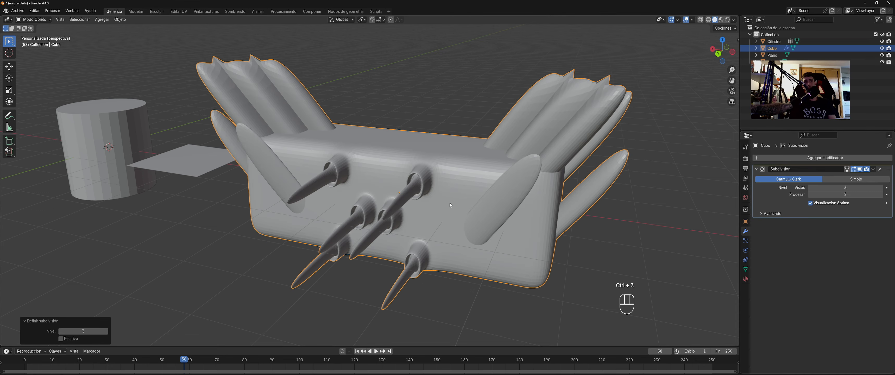
{"action": "scroll", "coordinate": [469, 196], "scroll_direction": "up", "scroll_amount": 5}
{"action": "middle_click_drag", "start_coordinate": [468, 194], "coordinate": [422, 190], "text": "shift"}
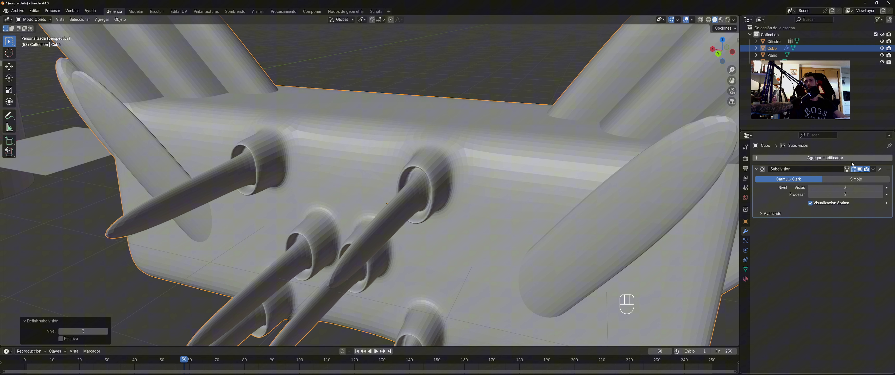
{"action": "left_click", "coordinate": [881, 187]}
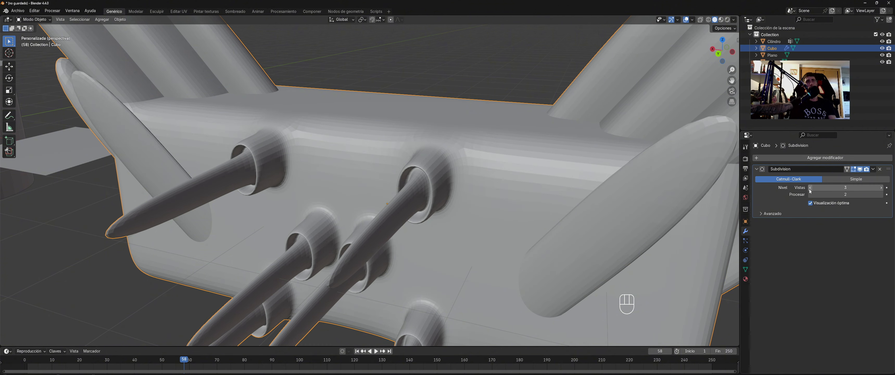
{"action": "left_click", "coordinate": [881, 188]}
Step: Compare the low-poly control cage in Edit Mode with the subdivided surface from several angles
{"action": "key", "text": "Tab"}
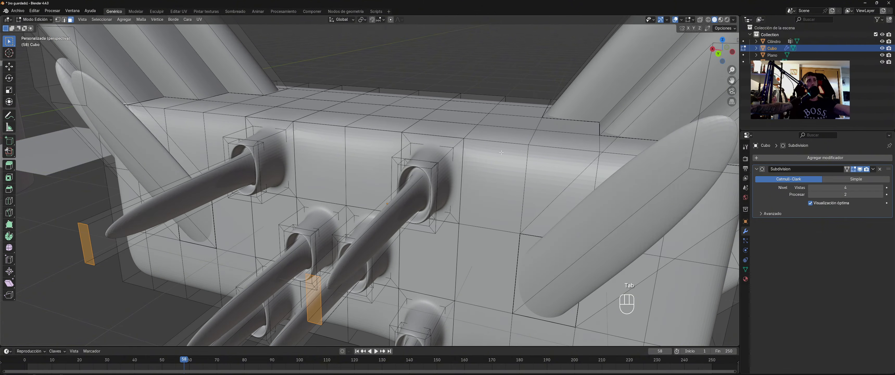
{"action": "scroll", "coordinate": [486, 153], "scroll_direction": "down", "scroll_amount": 4}
{"action": "middle_click_drag", "start_coordinate": [477, 144], "coordinate": [439, 151]}
{"action": "scroll", "coordinate": [330, 198], "scroll_direction": "up", "scroll_amount": 2}
{"action": "scroll", "coordinate": [392, 168], "scroll_direction": "down", "scroll_amount": 2}
{"action": "middle_click_drag", "start_coordinate": [368, 160], "coordinate": [404, 138], "text": "shift"}
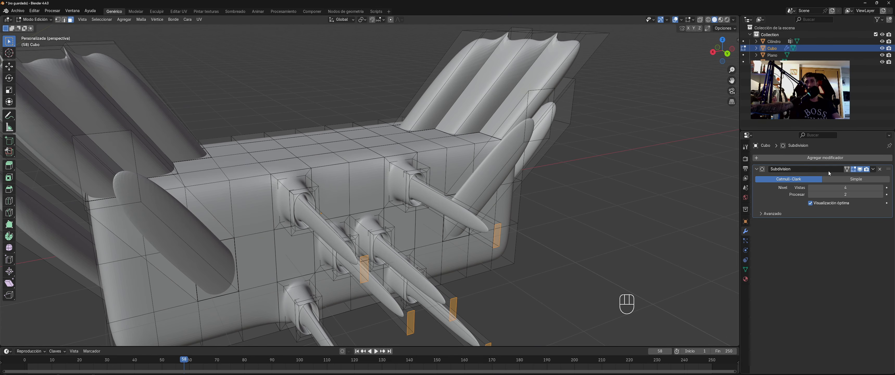
{"action": "key", "text": "Tab"}
{"action": "key", "text": "Tab"}
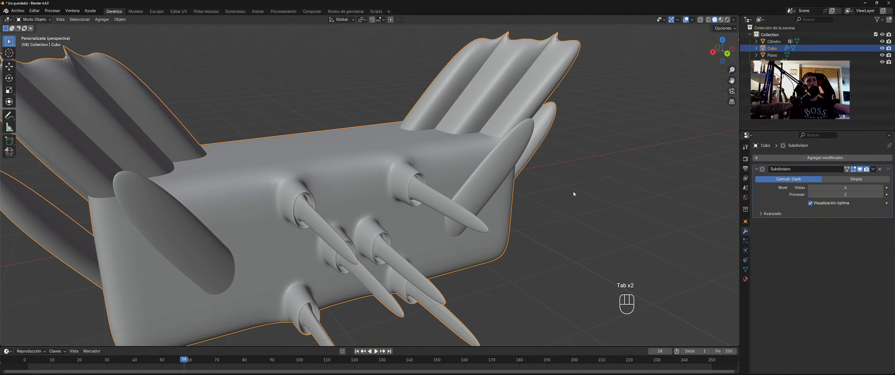
Step: Apply the Subdivision modifier, inspect the dense mesh in Edit Mode, and undo the application
{"action": "left_click", "coordinate": [872, 170]}
{"action": "left_click", "coordinate": [853, 176]}
{"action": "key", "text": "Tab"}
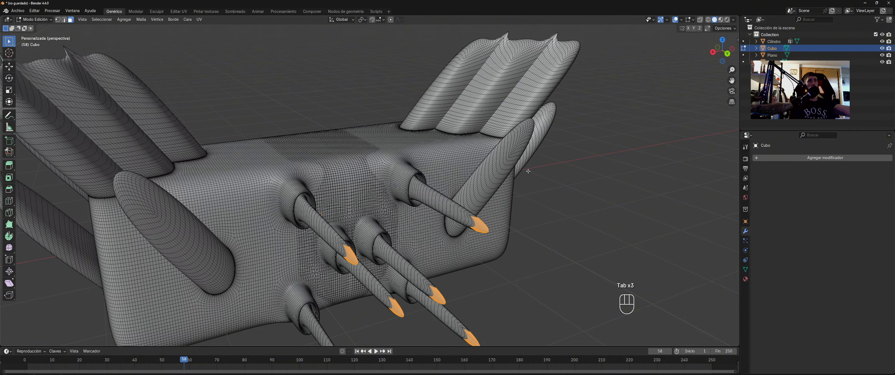
{"action": "mouse_move", "coordinate": [527, 170]}
{"action": "middle_mouse_down"}
{"action": "mouse_move", "coordinate": [424, 184]}
{"action": "mouse_move", "coordinate": [515, 163]}
{"action": "middle_mouse_up"}
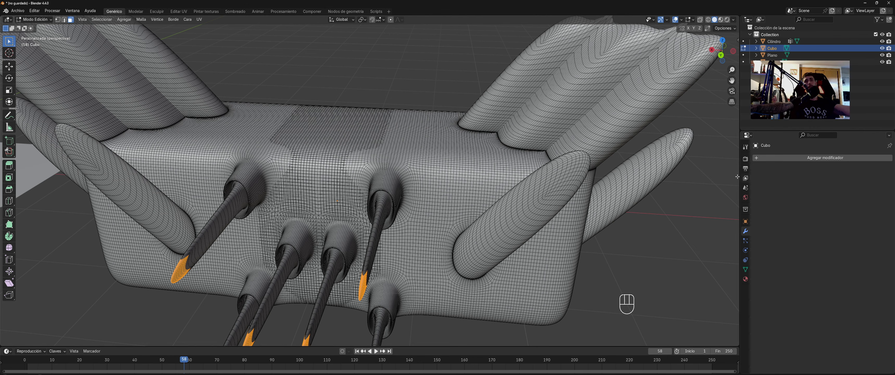
{"action": "key", "text": "ctrl+z"}
{"action": "key", "text": "ctrl+z"}
{"action": "key", "text": "ctrl+z"}
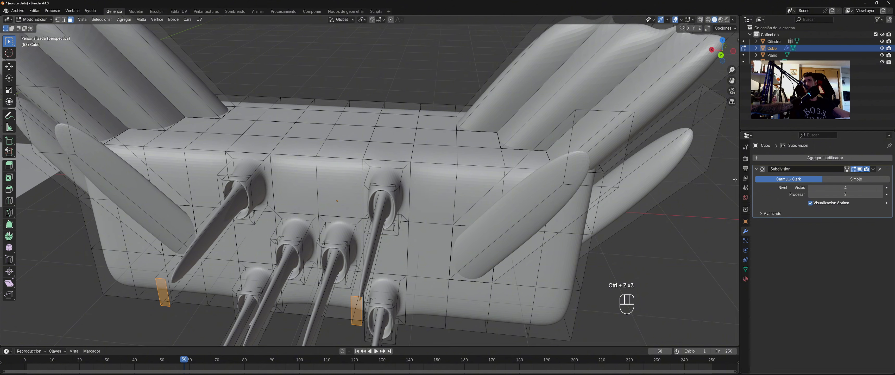
Step: Return to Object Mode, apply smooth shading to the subdivided cube mesh, and check the surface up close
{"action": "middle_click_drag", "start_coordinate": [675, 186], "coordinate": [706, 226]}
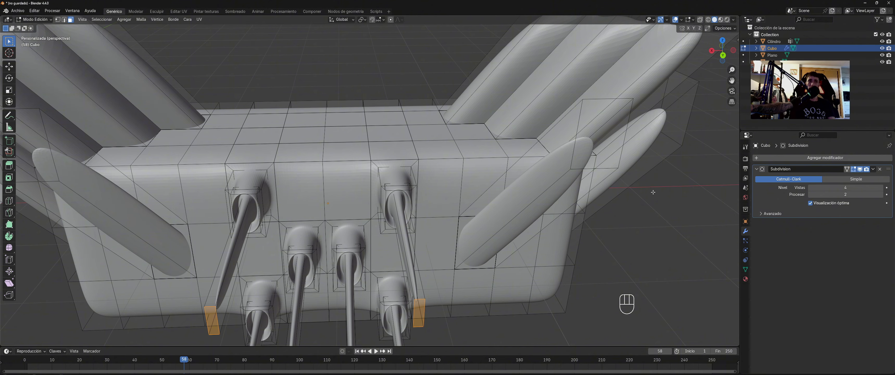
{"action": "scroll", "coordinate": [636, 197], "scroll_direction": "down", "scroll_amount": 1}
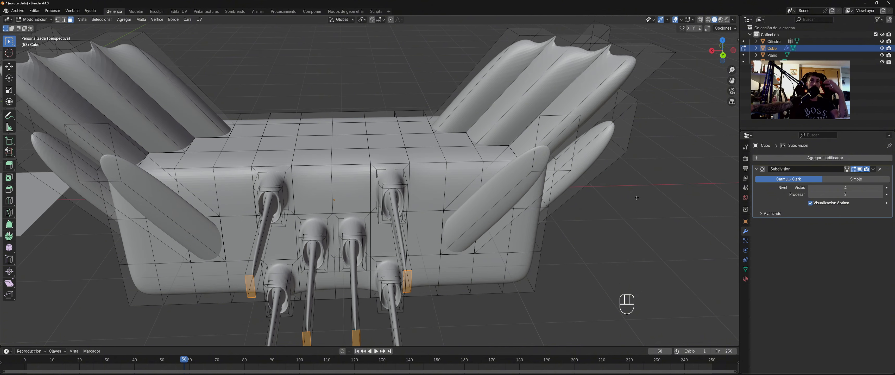
{"action": "middle_click_drag", "start_coordinate": [636, 194], "coordinate": [441, 183]}
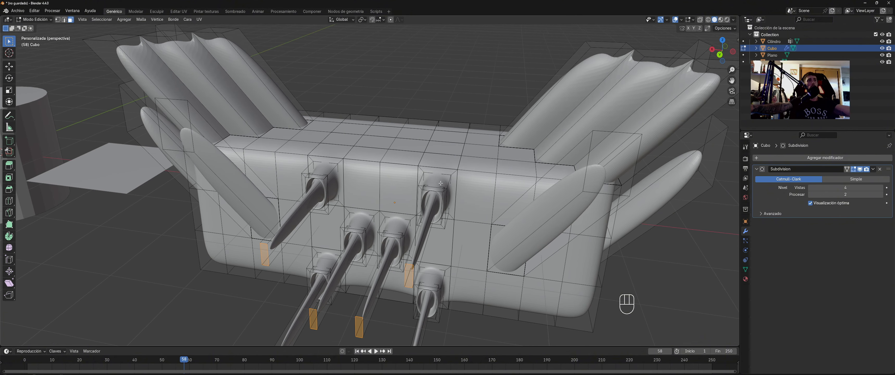
{"action": "key", "text": "Tab"}
{"action": "right_click", "coordinate": [466, 183]}
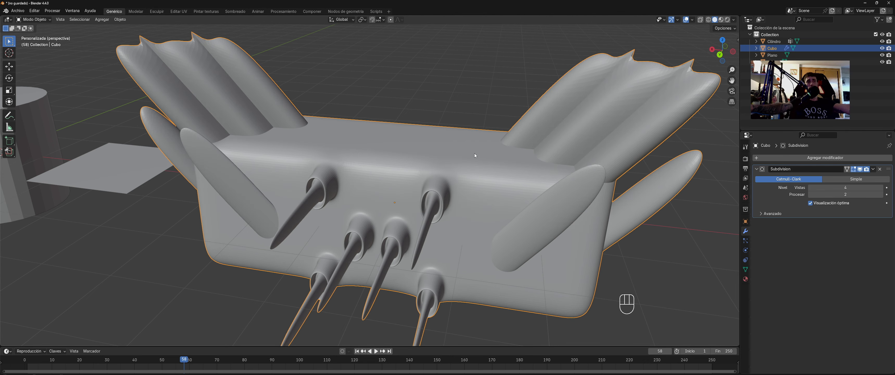
{"action": "right_click", "coordinate": [434, 169]}
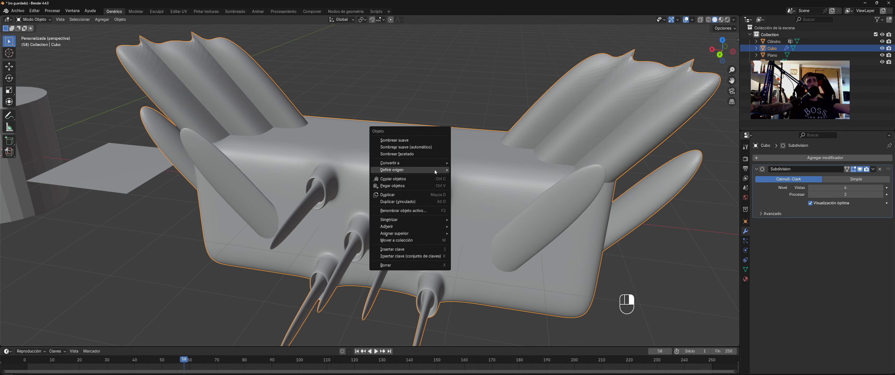
{"action": "left_click", "coordinate": [409, 139]}
{"action": "scroll", "coordinate": [420, 176], "scroll_direction": "up", "scroll_amount": 5}
{"action": "scroll", "coordinate": [446, 178], "scroll_direction": "down", "scroll_amount": 3}
{"action": "scroll", "coordinate": [513, 177], "scroll_direction": "up", "scroll_amount": 3}
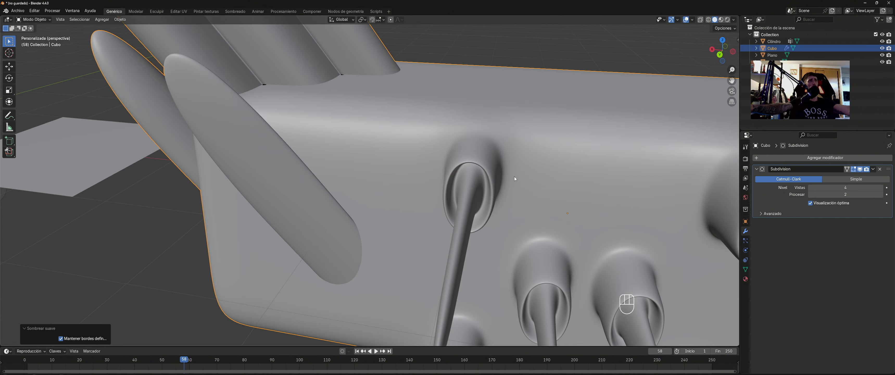
Step: Return to Edit Mode on the cube mesh and clear the face selection at the spike tips
{"action": "middle_click_drag", "start_coordinate": [514, 176], "coordinate": [357, 234], "text": "shift"}
{"action": "scroll", "coordinate": [369, 222], "scroll_direction": "up", "scroll_amount": 1}
{"action": "middle_click_drag", "start_coordinate": [413, 215], "coordinate": [370, 213]}
{"action": "middle_click_drag", "start_coordinate": [369, 213], "coordinate": [419, 179], "text": "shift"}
{"action": "key", "text": "Tab"}
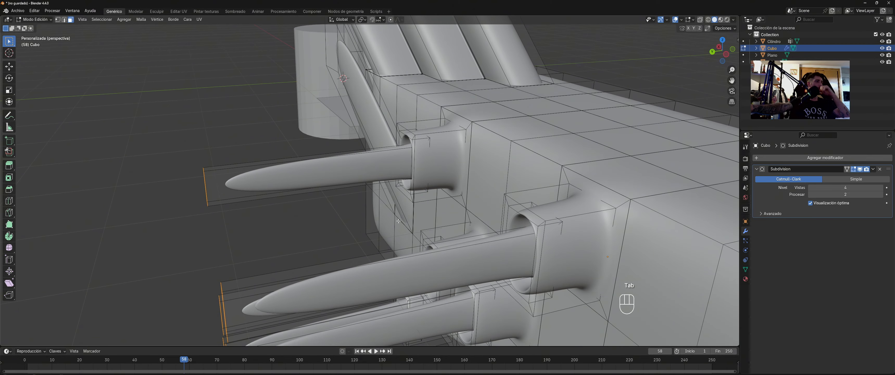
{"action": "middle_click_drag", "start_coordinate": [398, 221], "coordinate": [431, 186]}
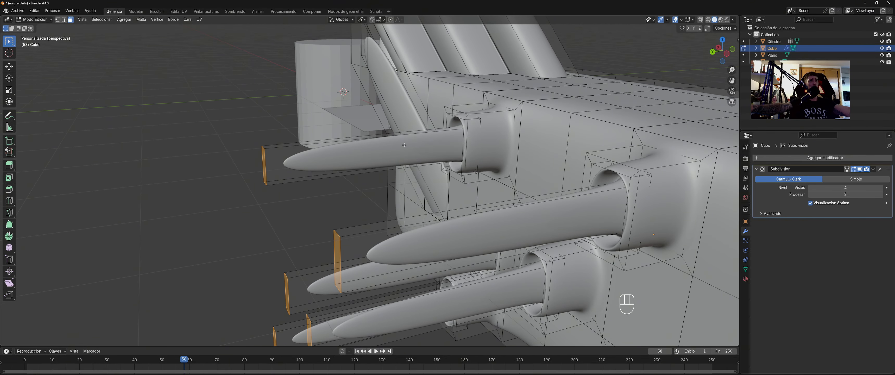
{"action": "key", "text": "2"}
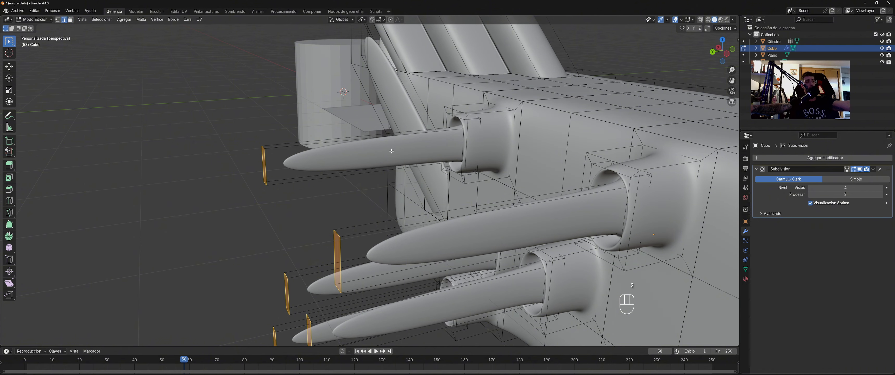
{"action": "left_click", "coordinate": [377, 142]}
{"action": "key", "text": "3"}
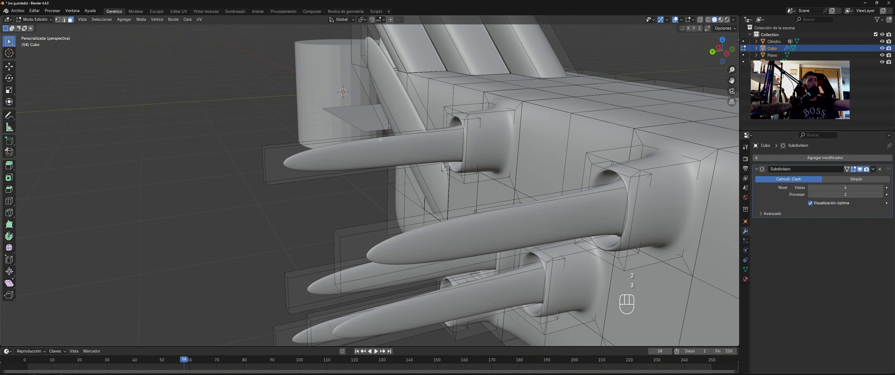
{"action": "left_click", "coordinate": [381, 143]}
{"action": "left_click", "coordinate": [230, 154]}
{"action": "middle_click_drag", "start_coordinate": [230, 153], "coordinate": [322, 161]}
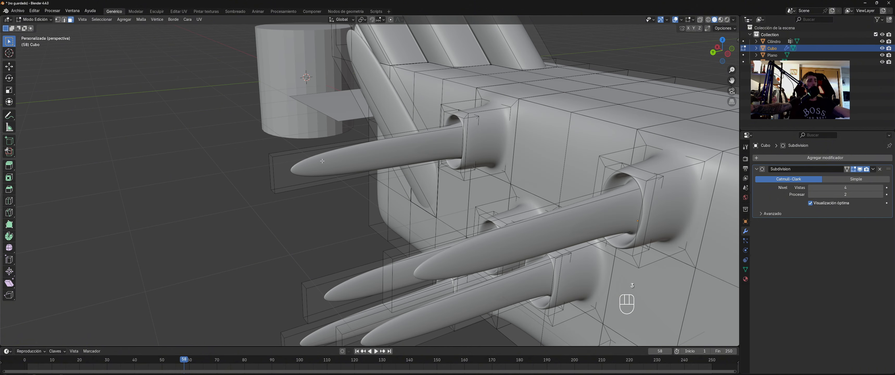
Step: Add three loop cuts to the end spike, sliding them close to its edges by factors of about -0.754, -0.686 and 0.697
{"action": "key", "text": "ctrl+r"}
{"action": "left_click_drag", "start_coordinate": [366, 147], "coordinate": [305, 172]}
{"action": "middle_click_drag", "start_coordinate": [305, 171], "coordinate": [397, 190]}
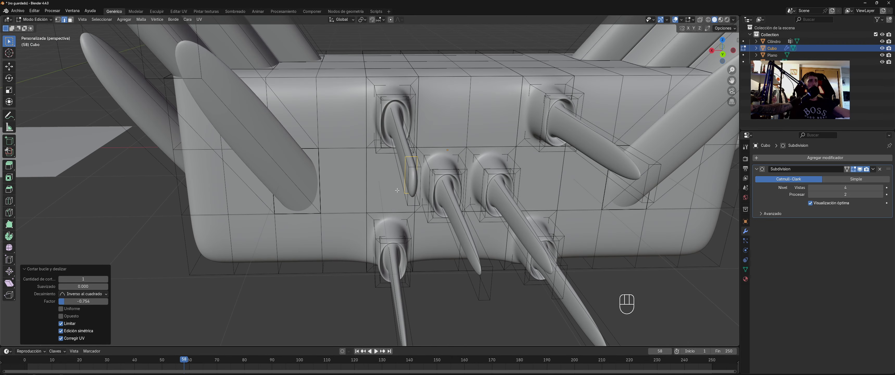
{"action": "key", "text": "ctrl+r"}
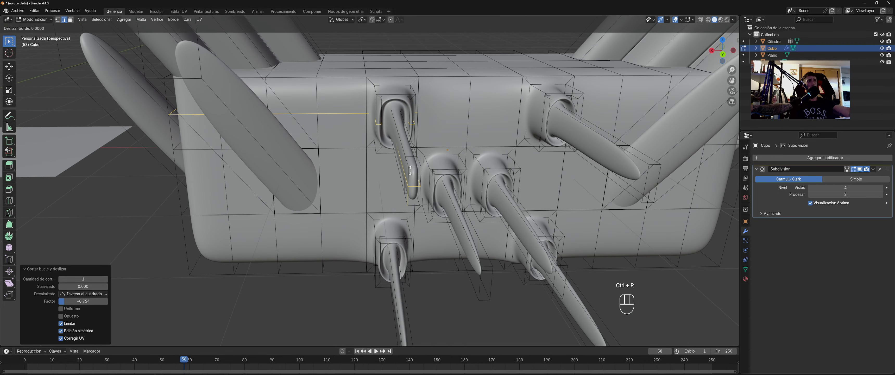
{"action": "left_click_drag", "start_coordinate": [410, 171], "coordinate": [407, 170]}
{"action": "key", "text": "ctrl+r"}
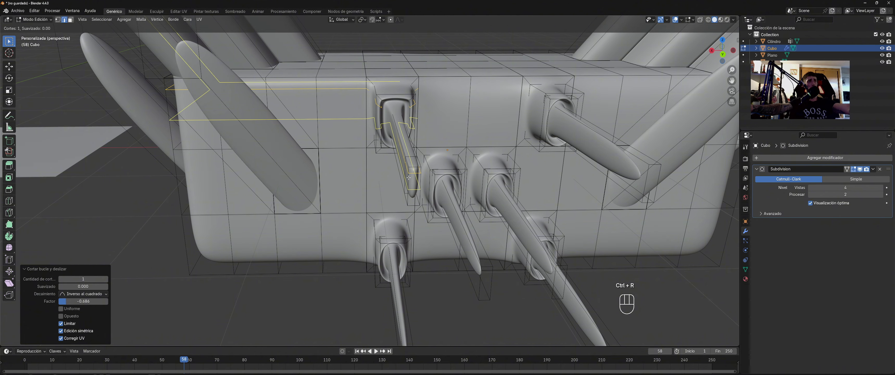
{"action": "left_click", "coordinate": [407, 174]}
{"action": "left_click", "coordinate": [408, 184]}
{"action": "middle_click_drag", "start_coordinate": [408, 185], "coordinate": [418, 193]}
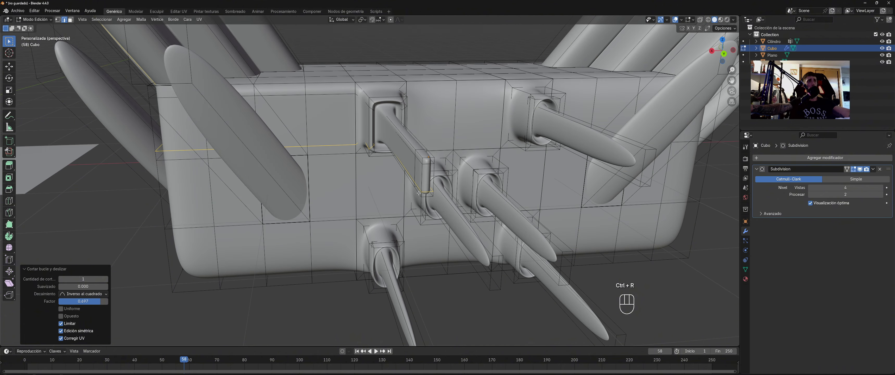
Step: Compare the spike reinforced with loop cuts against the rounded spikes beside it from several angles
{"action": "middle_click_drag", "start_coordinate": [390, 143], "coordinate": [393, 150]}
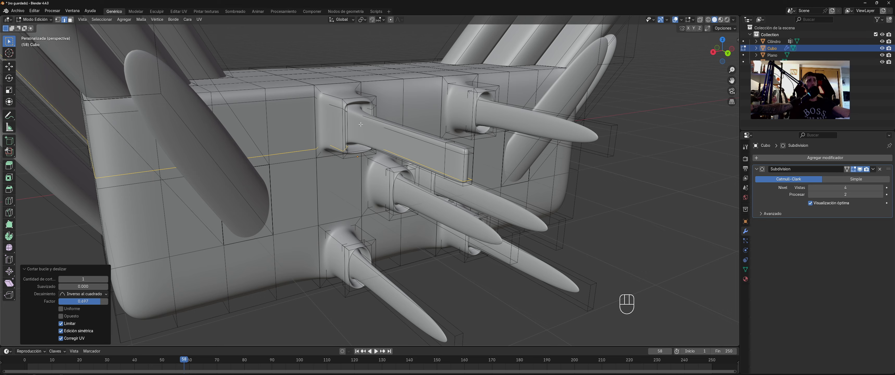
{"action": "middle_click_drag", "start_coordinate": [364, 108], "coordinate": [254, 121]}
{"action": "scroll", "coordinate": [349, 106], "scroll_direction": "up", "scroll_amount": 3}
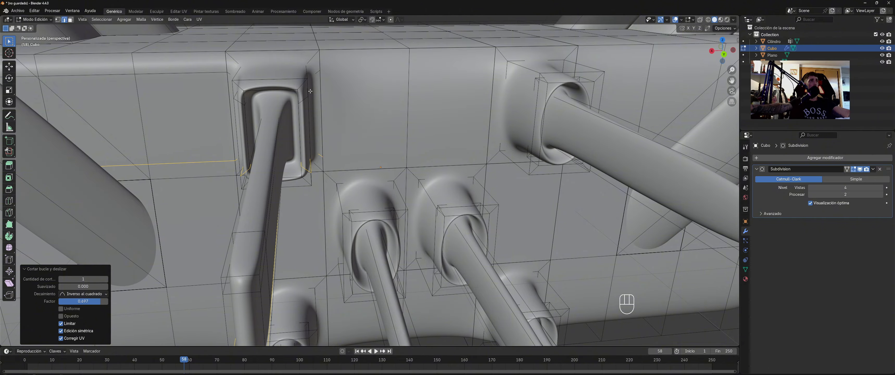
{"action": "middle_click_drag", "start_coordinate": [310, 91], "coordinate": [330, 116]}
{"action": "middle_click_drag", "start_coordinate": [414, 138], "coordinate": [477, 112], "text": "shift"}
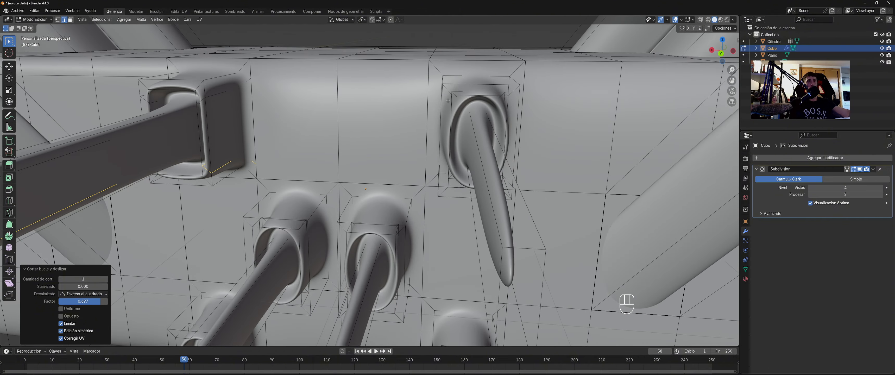
{"action": "scroll", "coordinate": [447, 101], "scroll_direction": "down", "scroll_amount": 5}
{"action": "middle_click_drag", "start_coordinate": [570, 205], "coordinate": [510, 226]}
{"action": "key", "text": "3"}
{"action": "left_click", "coordinate": [510, 217]}
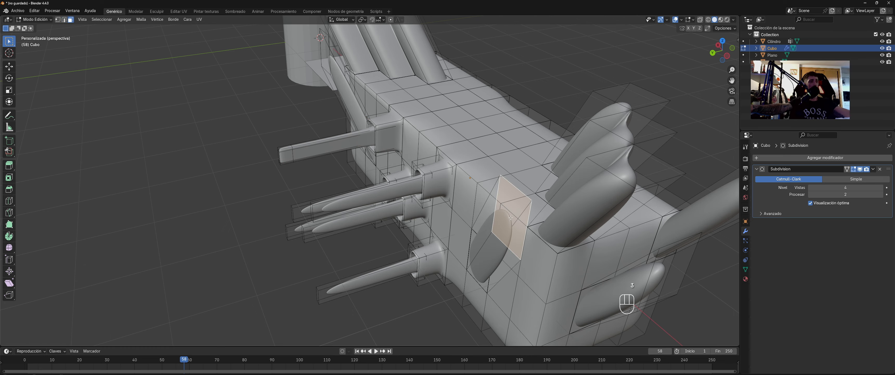
{"action": "key", "text": "s"}
{"action": "right_click", "coordinate": [516, 214]}
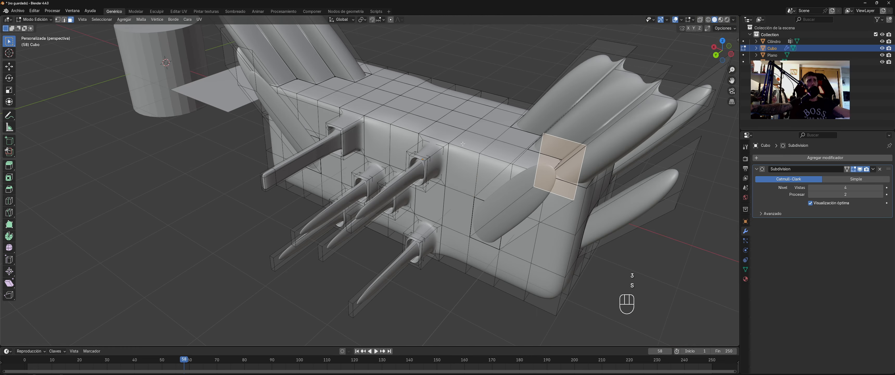
Step: Inset a face on the body's upper surface by about 0.098 m and extrude it upward about 1.03 m
{"action": "left_click", "coordinate": [450, 121]}
{"action": "middle_click_drag", "start_coordinate": [450, 121], "coordinate": [465, 134], "text": "shift"}
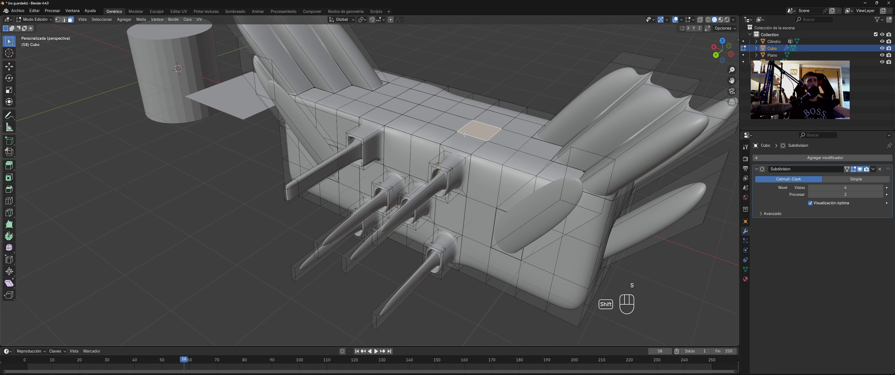
{"action": "key", "text": "i"}
{"action": "left_click", "coordinate": [552, 185]}
{"action": "key", "text": "e"}
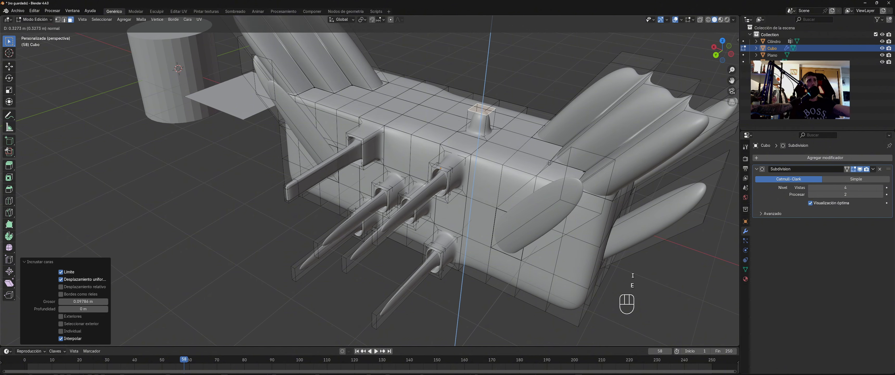
{"action": "left_click", "coordinate": [549, 156]}
Step: Inset the new post's end face by about 0.042 m and extrude it about 0.14 m inward as a hollow
{"action": "middle_click_drag", "start_coordinate": [549, 156], "coordinate": [470, 188]}
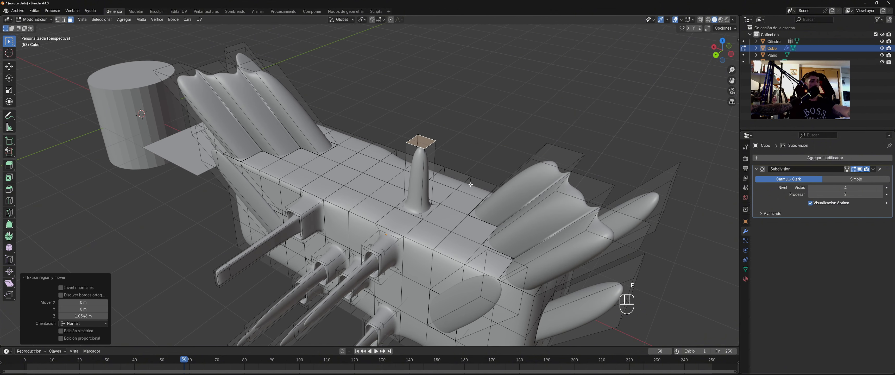
{"action": "key", "text": "i"}
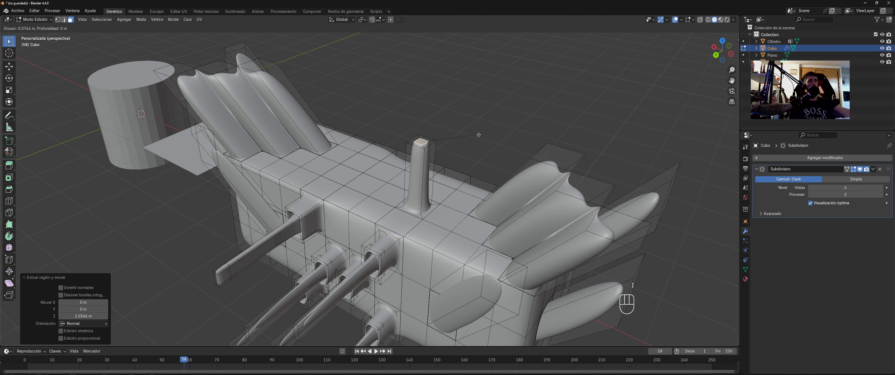
{"action": "left_click", "coordinate": [482, 135]}
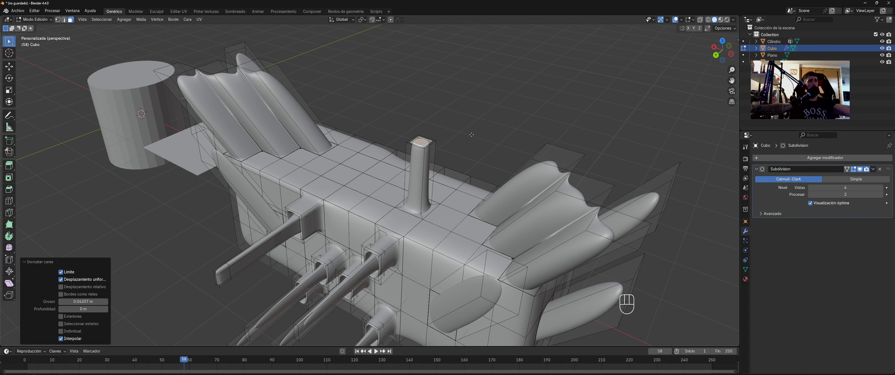
{"action": "key", "text": "e"}
{"action": "left_click", "coordinate": [471, 145]}
{"action": "scroll", "coordinate": [420, 173], "scroll_direction": "up", "scroll_amount": 5}
{"action": "middle_click_drag", "start_coordinate": [420, 174], "coordinate": [395, 242], "text": "shift"}
{"action": "scroll", "coordinate": [311, 230], "scroll_direction": "down", "scroll_amount": 4}
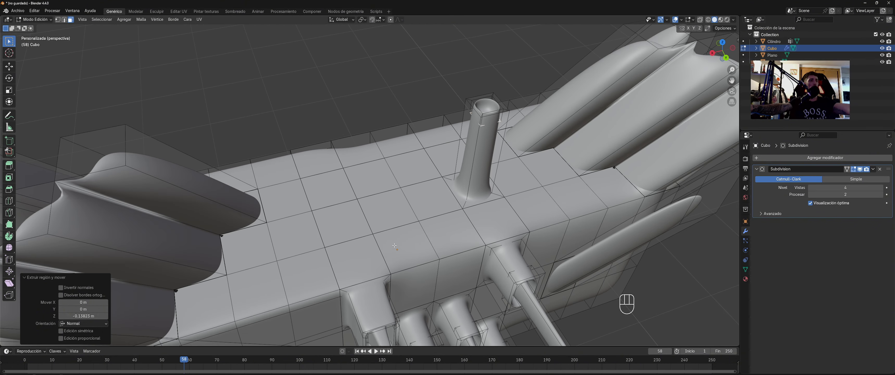
{"action": "key", "text": "2"}
{"action": "middle_click_drag", "start_coordinate": [349, 258], "coordinate": [420, 190], "text": "shift"}
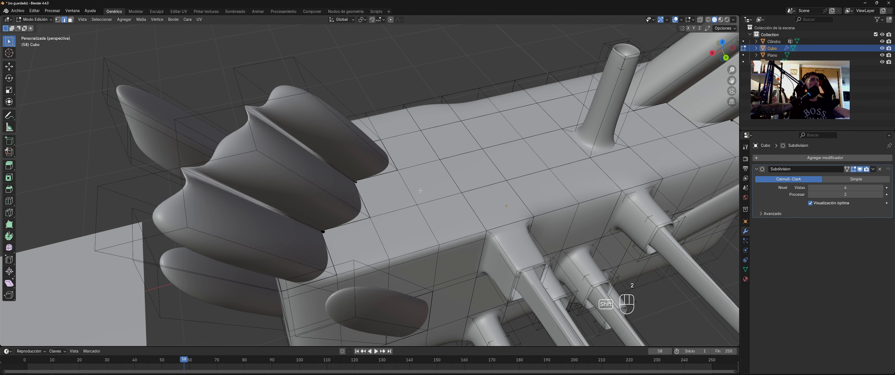
{"action": "left_click", "coordinate": [244, 154], "text": "alt+shift"}
{"action": "middle_click_drag", "start_coordinate": [274, 137], "coordinate": [285, 130]}
{"action": "left_click", "coordinate": [256, 204]}
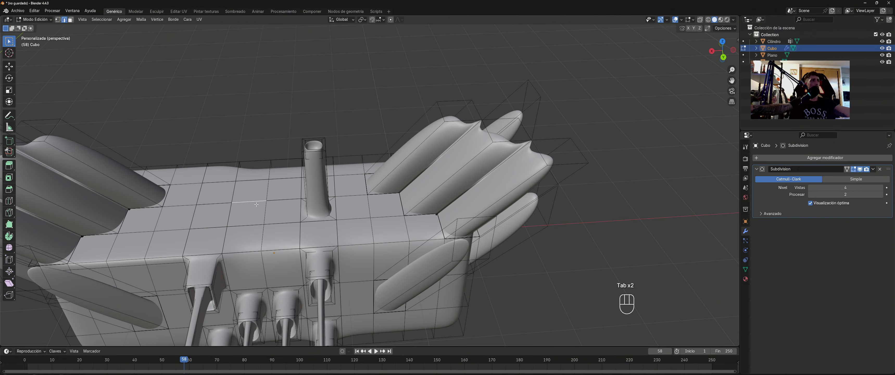
Step: Extrude a face on the body's upper surface, beside the hollow post, upward about 2.6 m
{"action": "key", "text": "2"}
{"action": "key", "text": "3"}
{"action": "left_click", "coordinate": [244, 201]}
{"action": "middle_click_drag", "start_coordinate": [244, 201], "coordinate": [362, 146]}
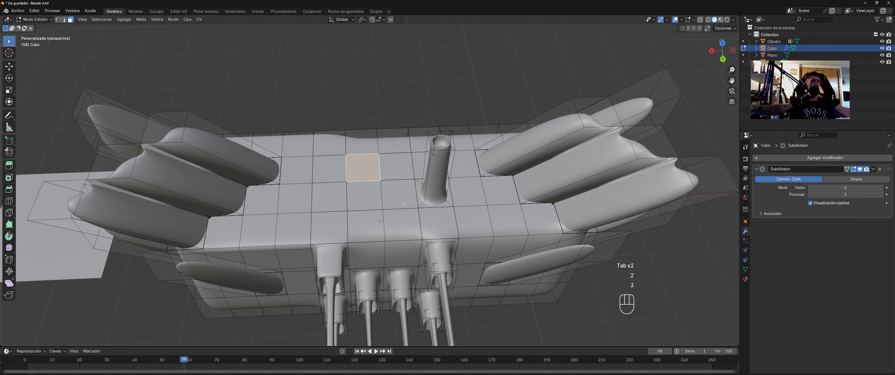
{"action": "key", "text": "e"}
{"action": "left_click", "coordinate": [400, 91]}
{"action": "middle_click_drag", "start_coordinate": [400, 91], "coordinate": [397, 205], "text": "shift"}
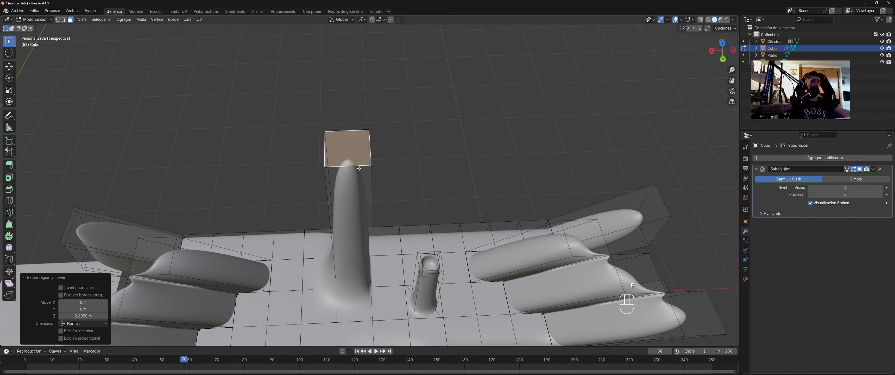
Step: Bevel the tall post's end face about 0.086 m with 3 segments and reset the profile shape to its default
{"action": "key", "text": "ctrl+b"}
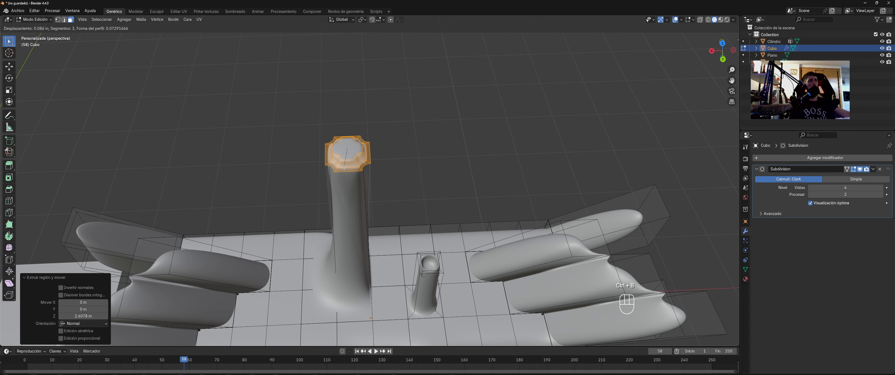
{"action": "left_click", "coordinate": [339, 167]}
{"action": "scroll", "coordinate": [339, 168], "scroll_direction": "up", "scroll_amount": 4}
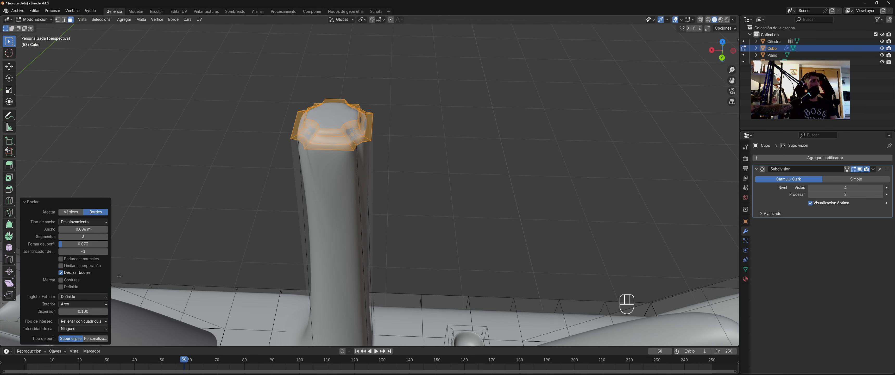
{"action": "right_click", "coordinate": [90, 244]}
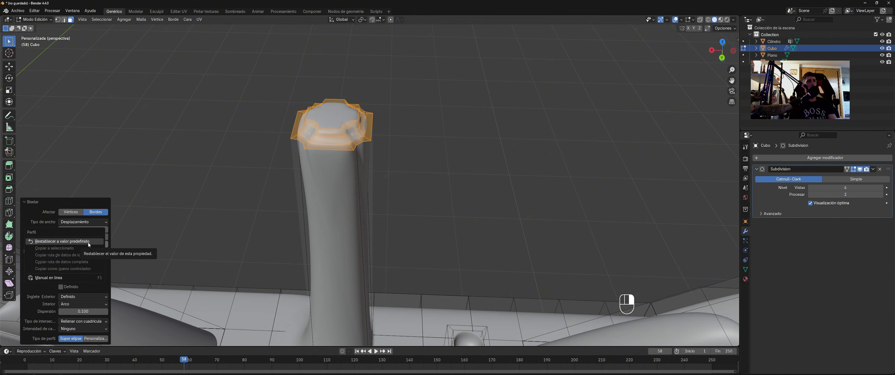
{"action": "left_click", "coordinate": [89, 243]}
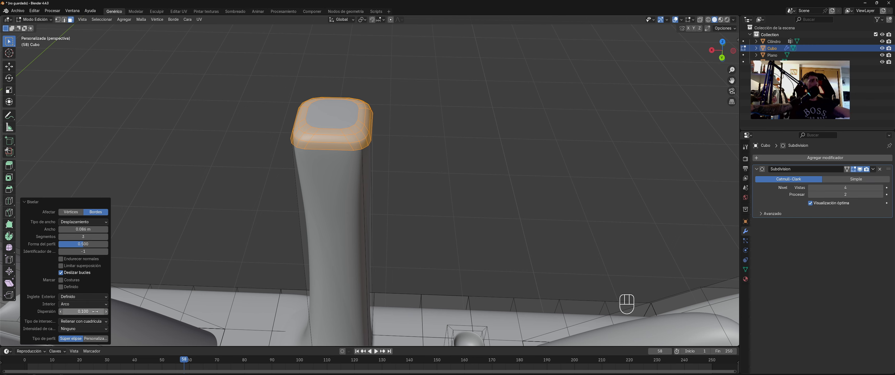
Step: Set the bevel's inner miter to Definido, check the post's end from several angles, and deselect its faces
{"action": "middle_click_drag", "start_coordinate": [296, 196], "coordinate": [275, 233]}
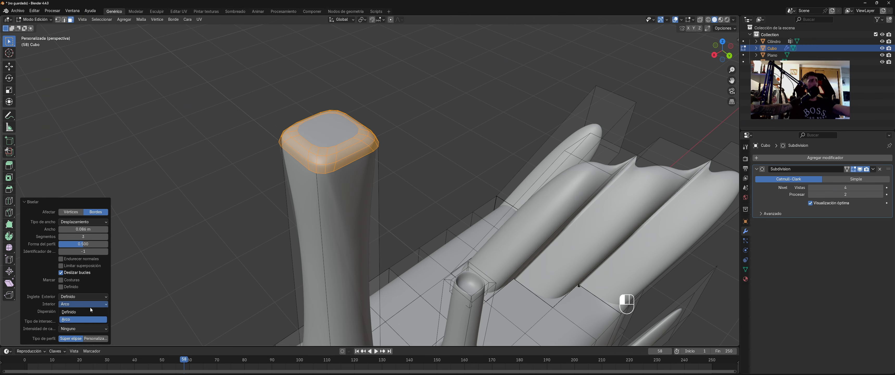
{"action": "left_click", "coordinate": [91, 311]}
{"action": "middle_click_drag", "start_coordinate": [332, 207], "coordinate": [444, 114]}
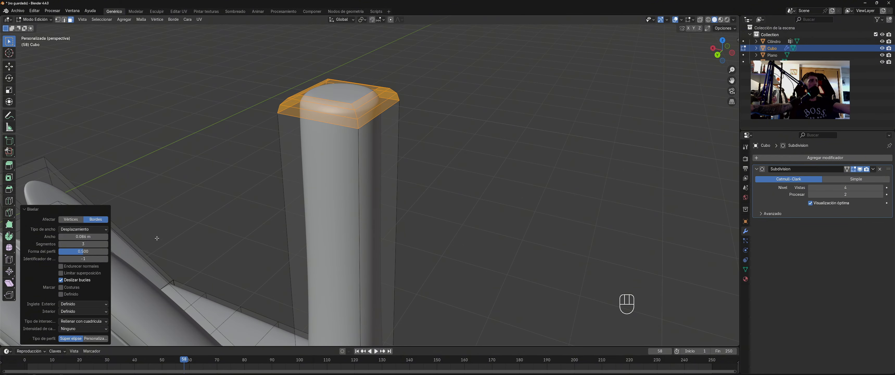
{"action": "middle_click_drag", "start_coordinate": [156, 238], "coordinate": [409, 99]}
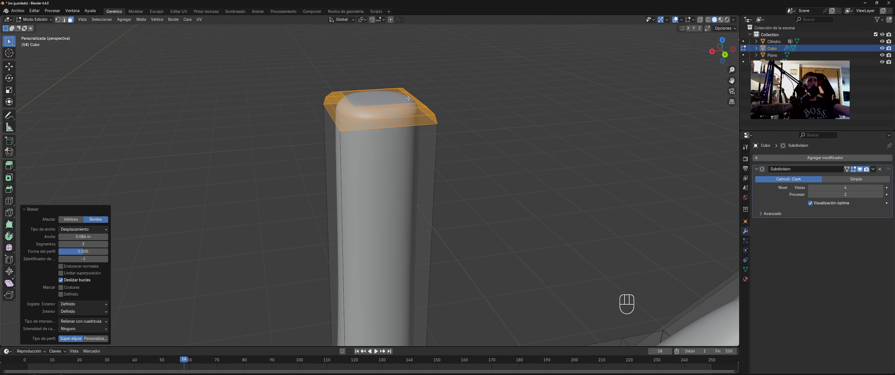
{"action": "left_click", "coordinate": [240, 174]}
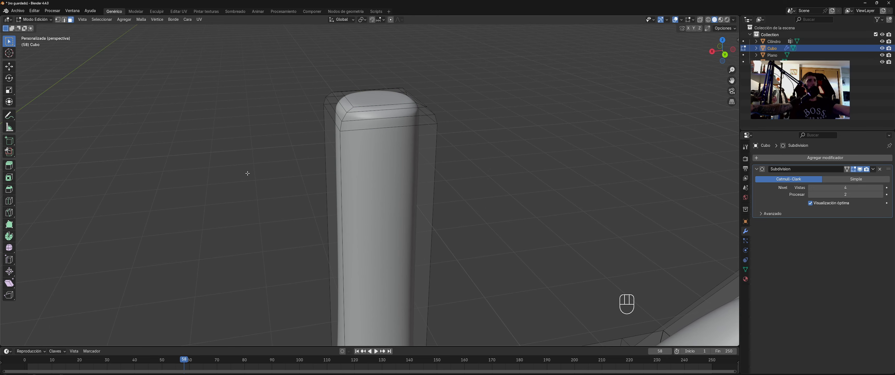
Step: Extrude another face of the body's upper surface, between the tall post and the wing, upward about 2.09 m
{"action": "middle_click_drag", "start_coordinate": [246, 172], "coordinate": [298, 220]}
{"action": "left_click", "coordinate": [289, 271]}
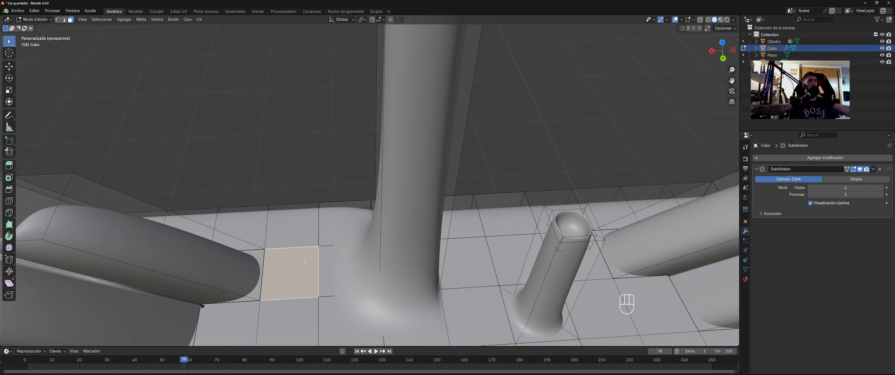
{"action": "key", "text": "e"}
{"action": "left_click", "coordinate": [292, 26]}
{"action": "middle_click_drag", "start_coordinate": [299, 94], "coordinate": [340, 183], "text": "shift"}
Step: Bevel the second tall post's end face about 0.206 m with 3 segments
{"action": "key", "text": "ctrl+b"}
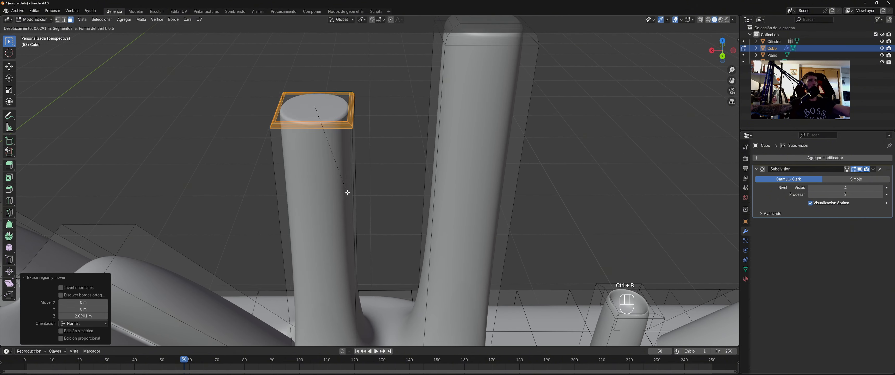
{"action": "scroll", "coordinate": [345, 201], "scroll_direction": "up", "scroll_amount": 2}
{"action": "left_click", "coordinate": [350, 201]}
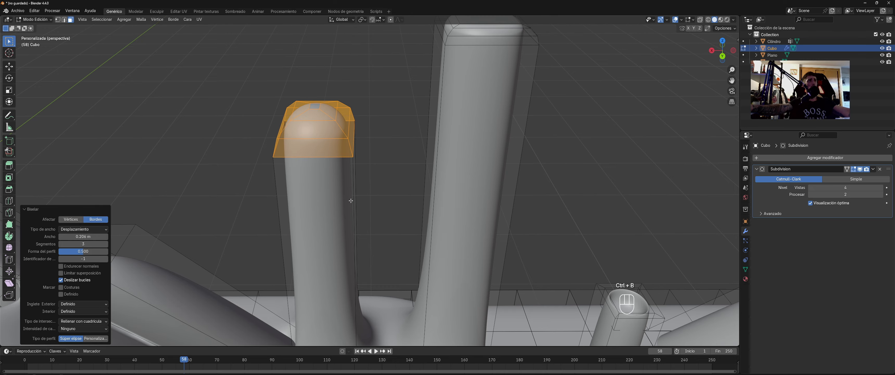
Step: Leave the cube's edit mode and select the cylinder
{"action": "mouse_move", "coordinate": [394, 131]}
{"action": "middle_mouse_down"}
{"action": "mouse_move", "coordinate": [333, 191]}
{"action": "mouse_move", "coordinate": [643, 187]}
{"action": "mouse_move", "coordinate": [880, 170]}
{"action": "middle_mouse_up"}
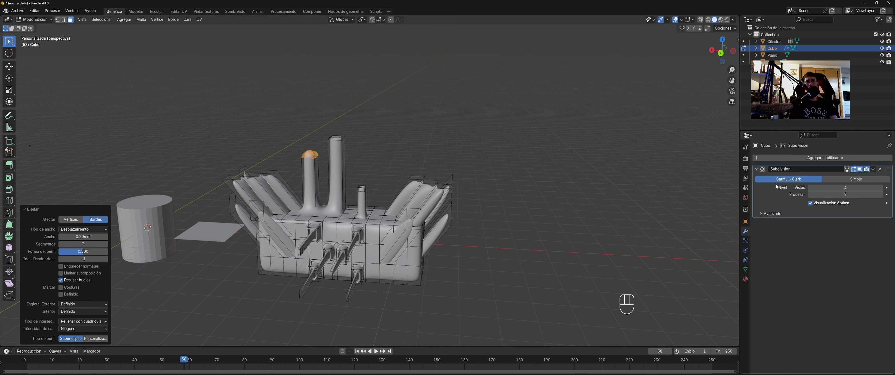
{"action": "left_click", "coordinate": [775, 158]}
{"action": "mouse_move", "coordinate": [775, 159]}
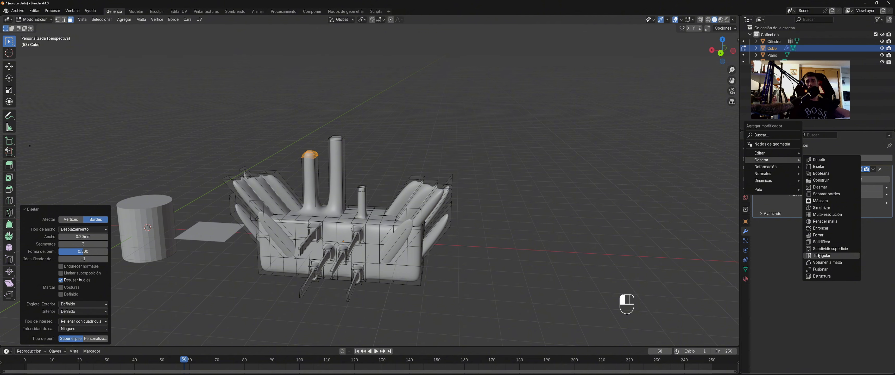
{"action": "key", "text": "Tab"}
{"action": "middle_click_drag", "start_coordinate": [265, 244], "coordinate": [366, 249], "text": "shift"}
{"action": "left_click", "coordinate": [248, 226]}
{"action": "middle_click_drag", "start_coordinate": [173, 270], "coordinate": [399, 270], "text": "shift"}
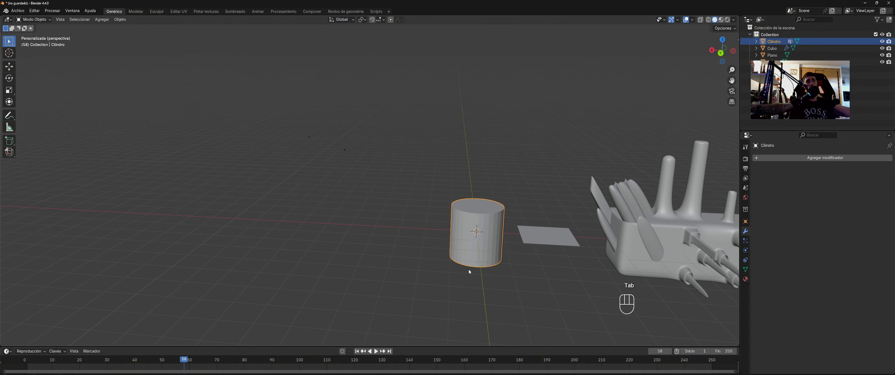
{"action": "scroll", "coordinate": [468, 270], "scroll_direction": "up", "scroll_amount": 3}
{"action": "middle_click_drag", "start_coordinate": [555, 247], "coordinate": [299, 148], "text": "shift"}
{"action": "scroll", "coordinate": [405, 204], "scroll_direction": "up", "scroll_amount": 2}
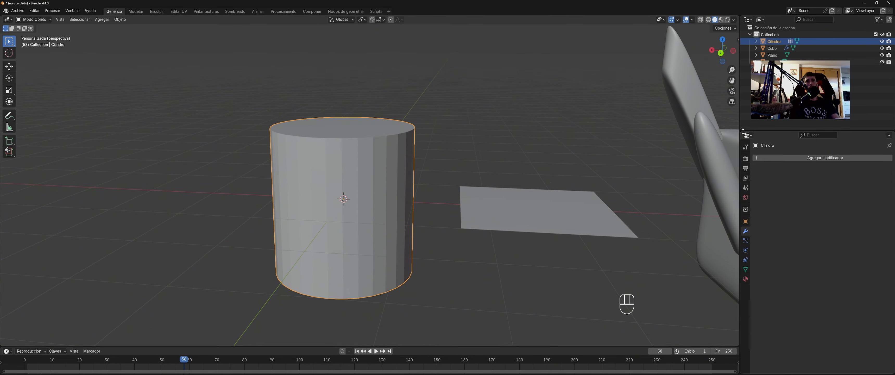
Step: Add a Triangulate modifier to the cylinder and apply it with its default settings
{"action": "left_click", "coordinate": [782, 157]}
{"action": "mouse_move", "coordinate": [764, 154]}
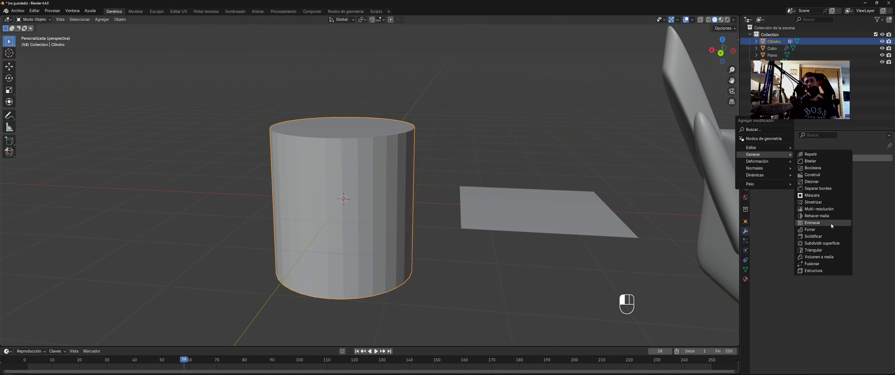
{"action": "left_click", "coordinate": [825, 250]}
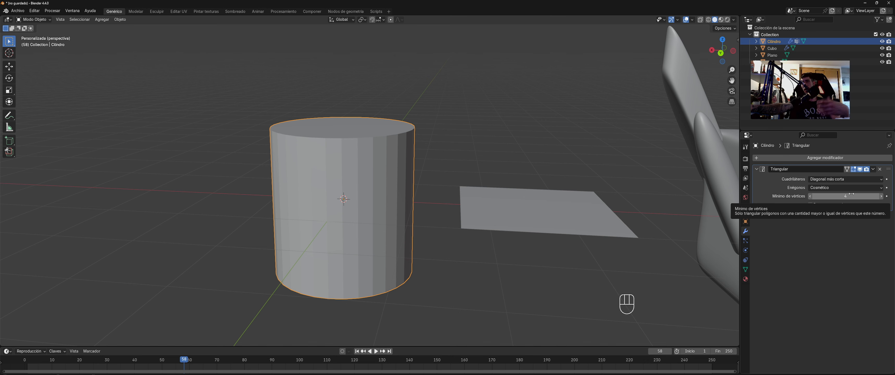
{"action": "left_click", "coordinate": [872, 169]}
{"action": "left_click", "coordinate": [853, 178]}
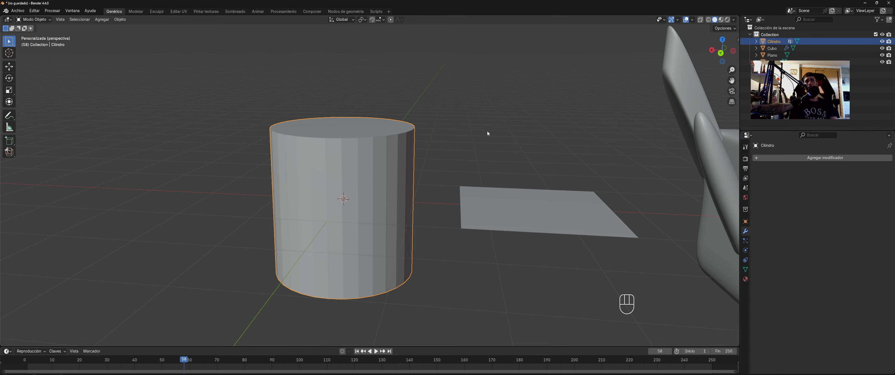
Step: Inspect the triangulated side and cap faces of the cylinder in edit mode from several angles
{"action": "key", "text": "Tab"}
{"action": "key", "text": "q"}
{"action": "middle_click_drag", "start_coordinate": [364, 200], "coordinate": [509, 196]}
{"action": "middle_click_drag", "start_coordinate": [347, 170], "coordinate": [366, 168]}
{"action": "middle_click_drag", "start_coordinate": [366, 169], "coordinate": [422, 168], "text": "shift"}
{"action": "middle_click_drag", "start_coordinate": [423, 168], "coordinate": [438, 167]}
{"action": "mouse_move", "coordinate": [438, 167]}
{"action": "middle_mouse_down", "text": "shift"}
{"action": "mouse_move", "coordinate": [512, 165]}
{"action": "mouse_move", "coordinate": [424, 167]}
{"action": "mouse_move", "coordinate": [556, 161]}
{"action": "mouse_move", "coordinate": [434, 163]}
{"action": "middle_mouse_up", "text": "shift"}
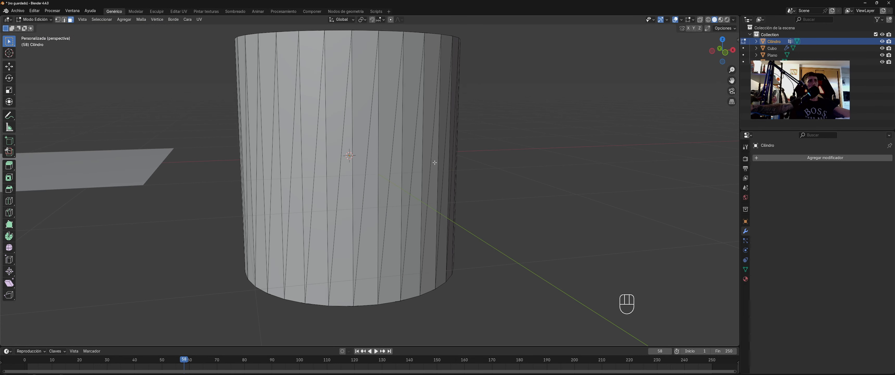
{"action": "middle_click_drag", "start_coordinate": [589, 127], "coordinate": [577, 128]}
{"action": "scroll", "coordinate": [619, 130], "scroll_direction": "down", "scroll_amount": 3}
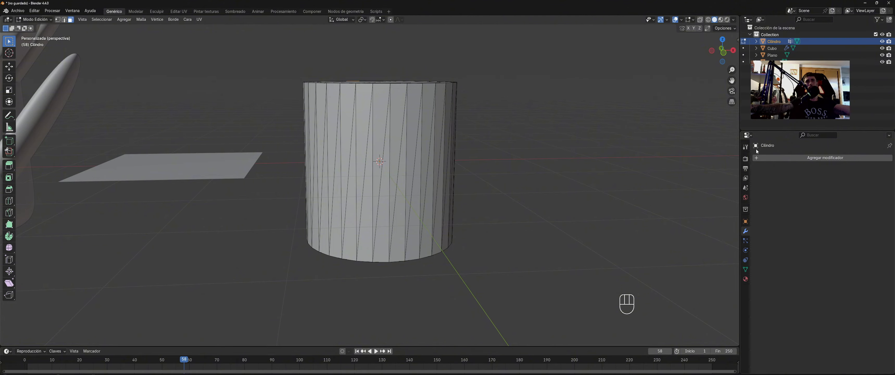
{"action": "middle_click_drag", "start_coordinate": [535, 158], "coordinate": [363, 145]}
{"action": "middle_click_drag", "start_coordinate": [363, 144], "coordinate": [345, 137]}
Step: Undo the cylinder's triangulation and return to object mode
{"action": "left_click", "coordinate": [789, 159]}
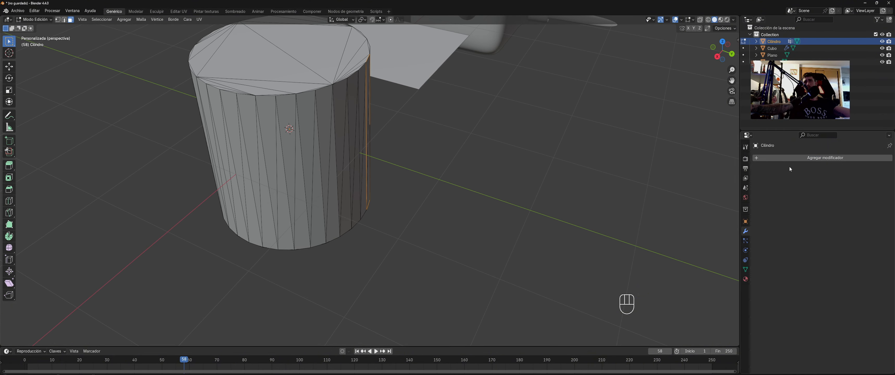
{"action": "left_click", "coordinate": [788, 158]}
{"action": "key", "text": "ctrl+z"}
{"action": "key", "text": "ctrl+z"}
{"action": "key", "text": "ctrl+z"}
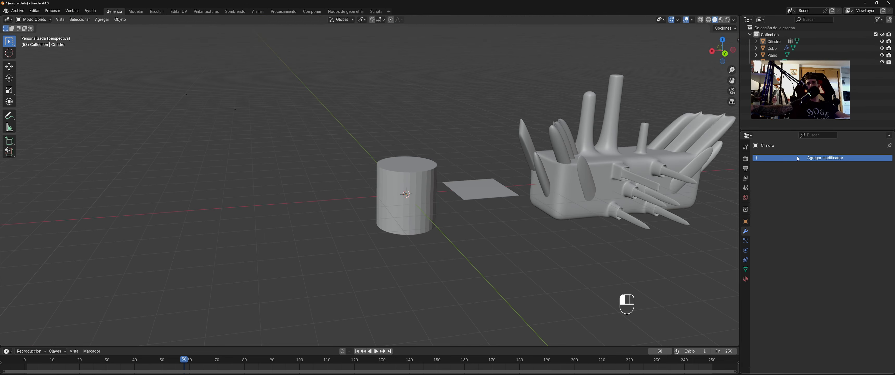
Step: Add an empty volume object to the scene
{"action": "left_click", "coordinate": [796, 158]}
{"action": "mouse_move", "coordinate": [782, 155]}
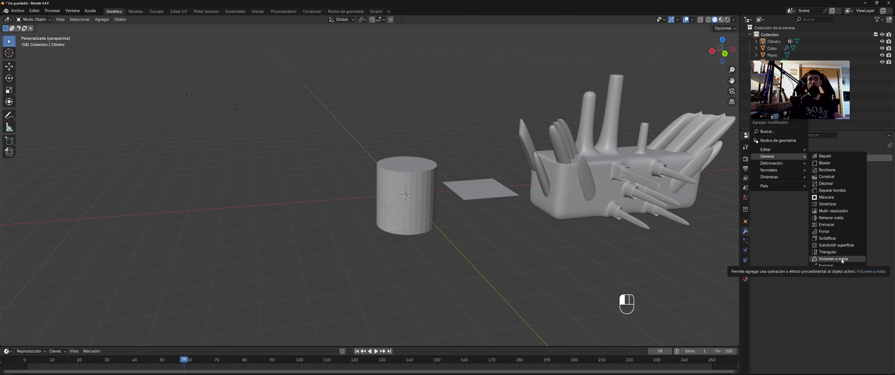
{"action": "middle_click_drag", "start_coordinate": [581, 243], "coordinate": [533, 252]}
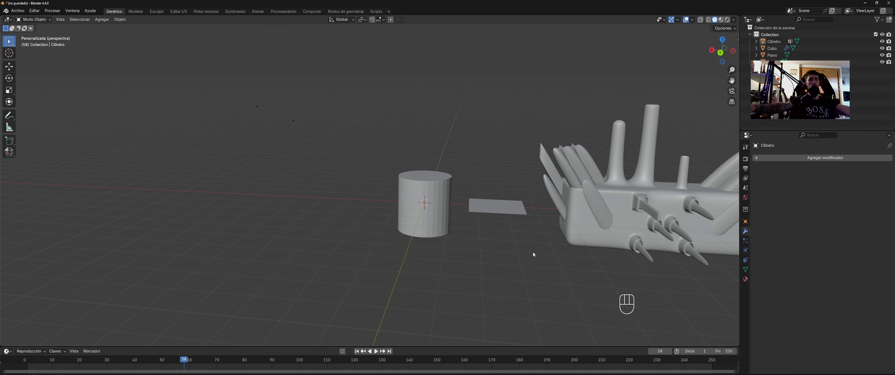
{"action": "key", "text": "shift+a"}
{"action": "mouse_move", "coordinate": [533, 250]}
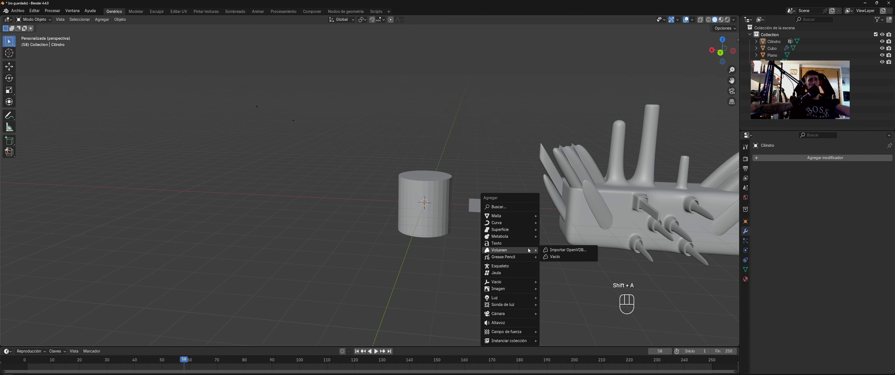
{"action": "left_click", "coordinate": [561, 257]}
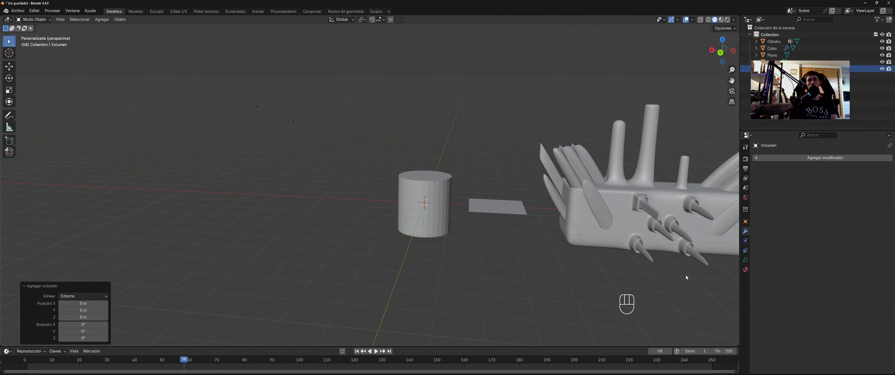
Step: Add a Mesh to Volume modifier to the empty volume and set Cilindro as its source object
{"action": "left_click", "coordinate": [813, 159]}
{"action": "mouse_move", "coordinate": [810, 160]}
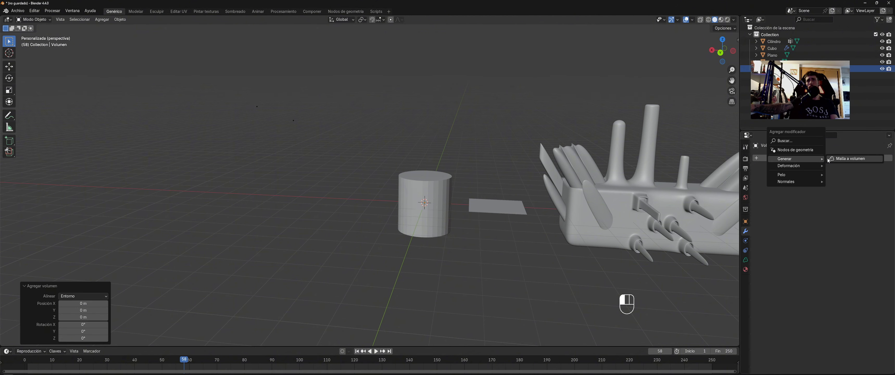
{"action": "left_click", "coordinate": [849, 158]}
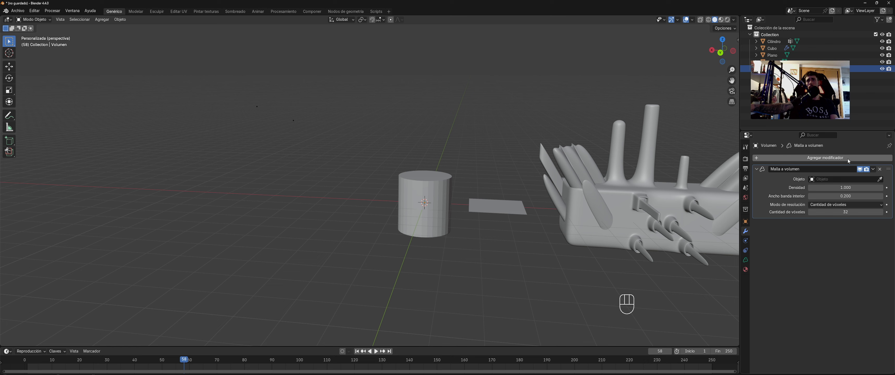
{"action": "middle_click_drag", "start_coordinate": [507, 195], "coordinate": [472, 191]}
{"action": "left_click", "coordinate": [834, 179]}
{"action": "left_click", "coordinate": [820, 196]}
{"action": "middle_click_drag", "start_coordinate": [487, 90], "coordinate": [485, 159]}
{"action": "middle_click_drag", "start_coordinate": [656, 181], "coordinate": [637, 172]}
{"action": "scroll", "coordinate": [483, 180], "scroll_direction": "up", "scroll_amount": 4}
{"action": "middle_click_drag", "start_coordinate": [456, 170], "coordinate": [511, 180]}
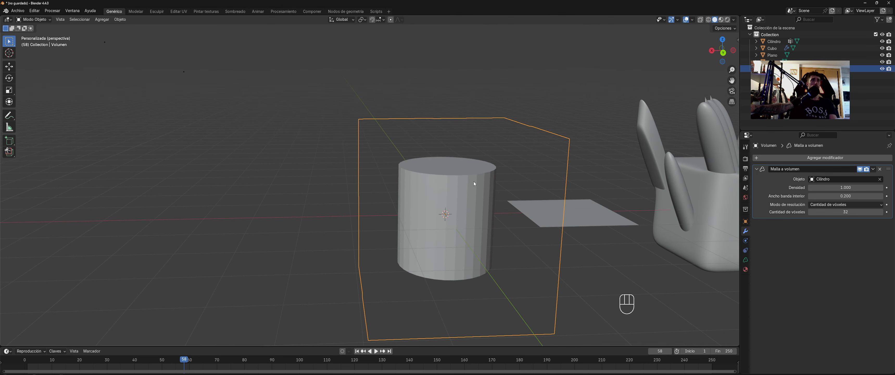
{"action": "middle_click_drag", "start_coordinate": [452, 202], "coordinate": [443, 196]}
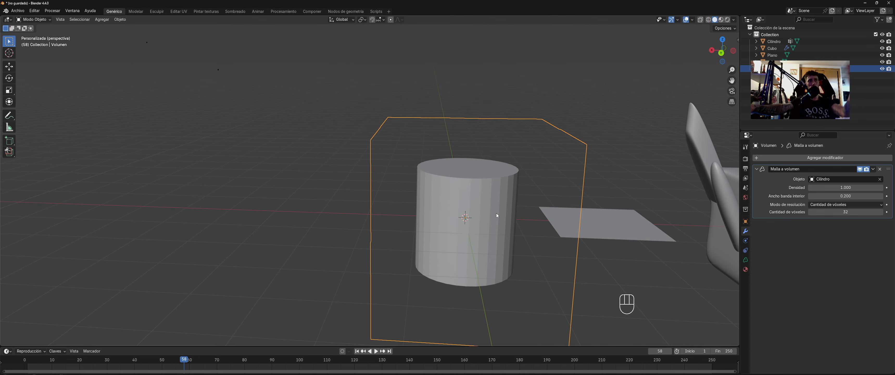
{"action": "middle_click_drag", "start_coordinate": [496, 214], "coordinate": [507, 184]}
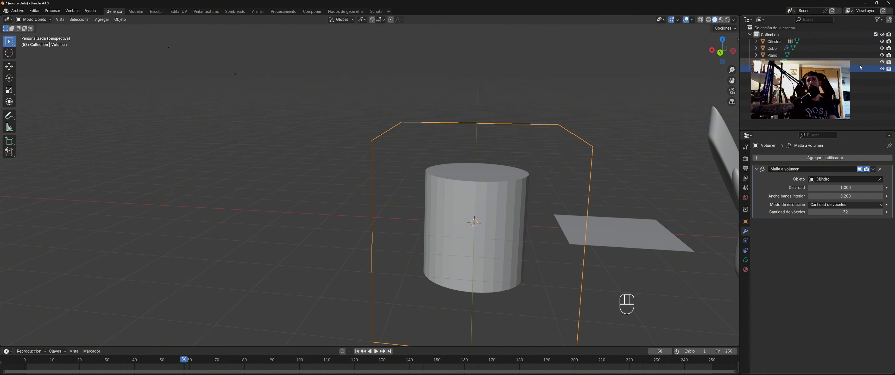
Step: Hide the cylinder in the viewport and disable it in renders
{"action": "left_click", "coordinate": [882, 42]}
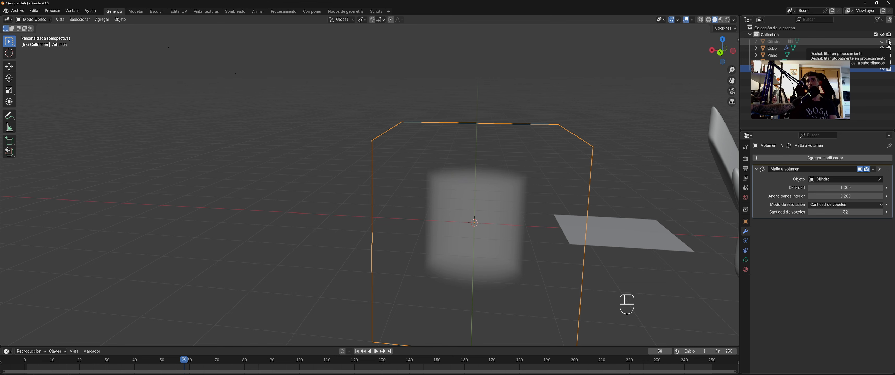
{"action": "left_click", "coordinate": [888, 41]}
{"action": "left_click", "coordinate": [881, 42]}
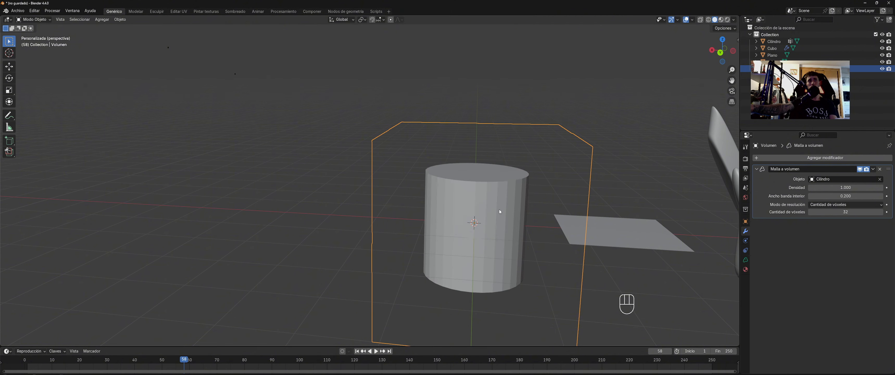
{"action": "left_click", "coordinate": [882, 42]}
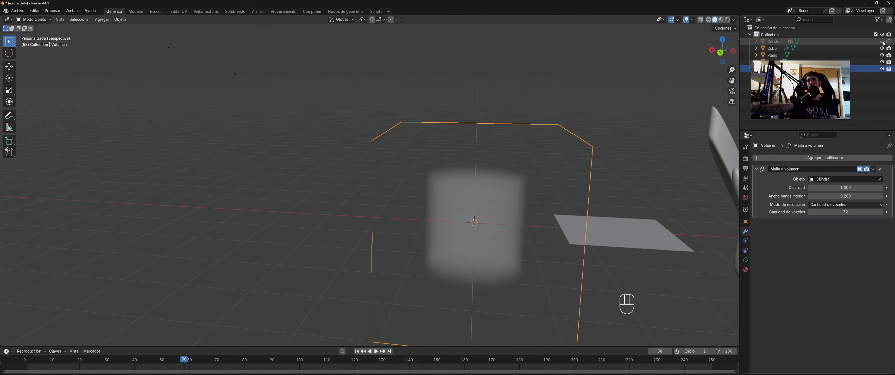
Step: Try the Tamaño de vóxeles resolution mode on the Mesh to Volume modifier, and undo it
{"action": "middle_click_drag", "start_coordinate": [454, 181], "coordinate": [465, 182]}
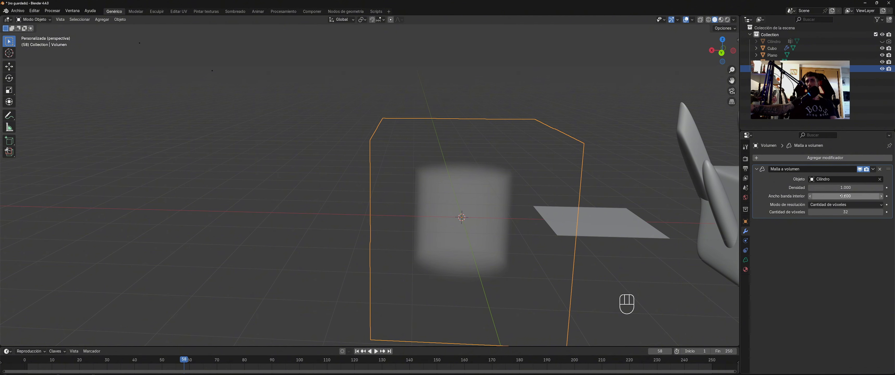
{"action": "left_click", "coordinate": [844, 205]}
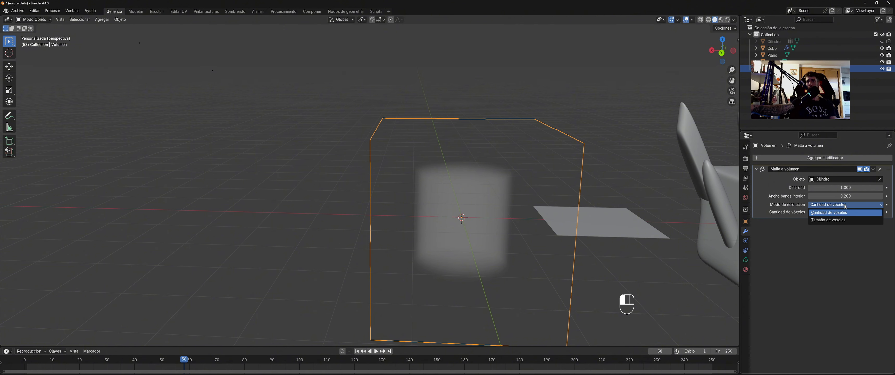
{"action": "left_click", "coordinate": [843, 205]}
{"action": "left_click", "coordinate": [843, 206]}
{"action": "left_click", "coordinate": [834, 220]}
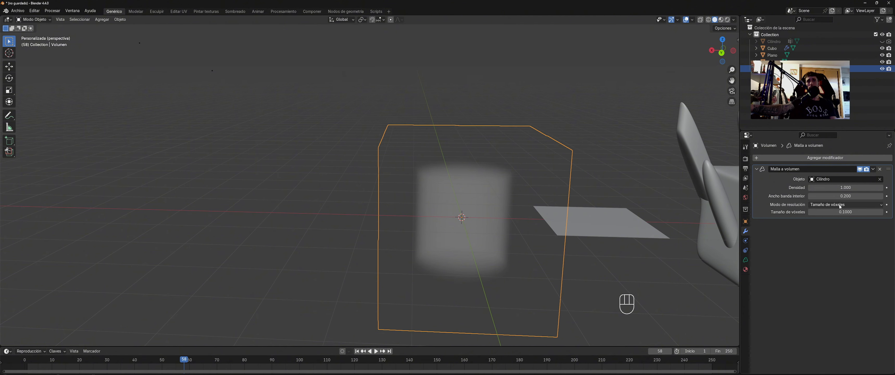
{"action": "key", "text": "ctrl+z"}
Step: Set the Mesh to Volume modifier's interior band width to 0.500 and try a different density
{"action": "mouse_move", "coordinate": [835, 196]}
{"action": "left_mouse_down"}
{"action": "mouse_move", "coordinate": [868, 197]}
{"action": "mouse_move", "coordinate": [840, 196]}
{"action": "left_mouse_up"}
{"action": "middle_click_drag", "start_coordinate": [650, 189], "coordinate": [475, 203]}
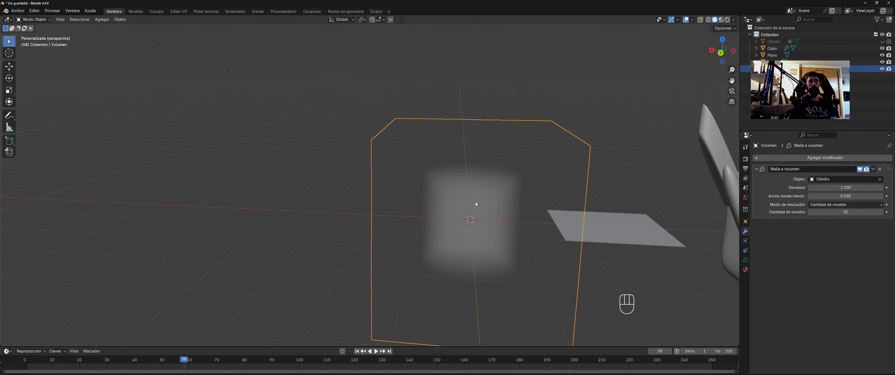
{"action": "mouse_move", "coordinate": [845, 187]}
{"action": "left_mouse_down"}
{"action": "mouse_move", "coordinate": [861, 188]}
{"action": "mouse_move", "coordinate": [853, 187]}
{"action": "left_mouse_up"}
Step: Undo the density and interior band width changes on the Mesh to Volume modifier
{"action": "key", "text": "ctrl+z"}
{"action": "key", "text": "ctrl+z"}
{"action": "key", "text": "ctrl+z"}
{"action": "key", "text": "ctrl+z"}
{"action": "key", "text": "ctrl+z"}
{"action": "key", "text": "ctrl+z"}
{"action": "key", "text": "ctrl+z"}
{"action": "key", "text": "ctrl+z"}
{"action": "key", "text": "ctrl+z"}
{"action": "key", "text": "ctrl+z"}
{"action": "key", "text": "ctrl+z"}
{"action": "key", "text": "ctrl+z"}
{"action": "key", "text": "ctrl+z"}
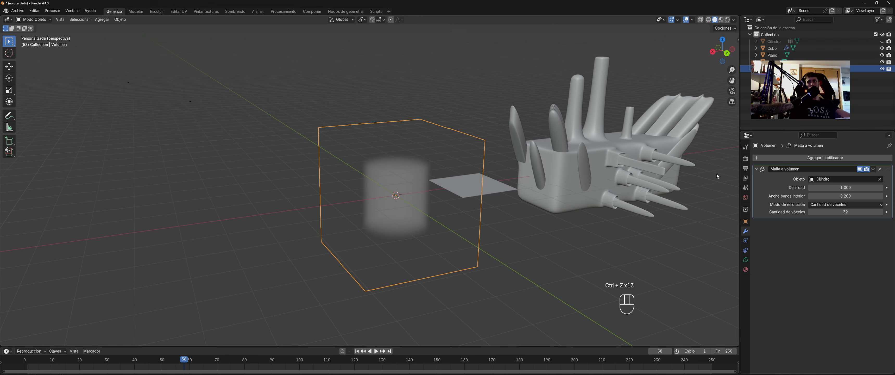
Step: Add a Volume Displace modifier to the volume and create a new texture for it
{"action": "middle_click_drag", "start_coordinate": [722, 209], "coordinate": [507, 211]}
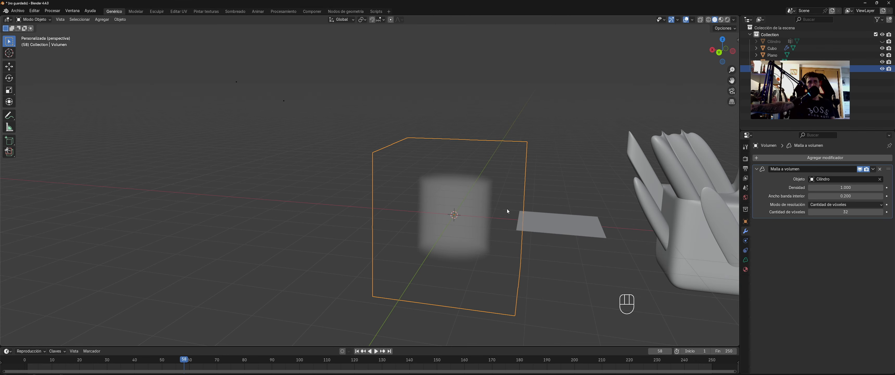
{"action": "middle_click_drag", "start_coordinate": [462, 185], "coordinate": [479, 202]}
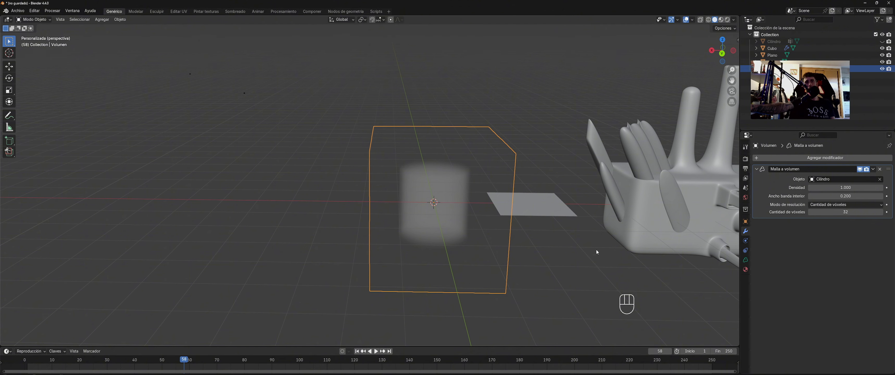
{"action": "middle_click_drag", "start_coordinate": [464, 255], "coordinate": [485, 259]}
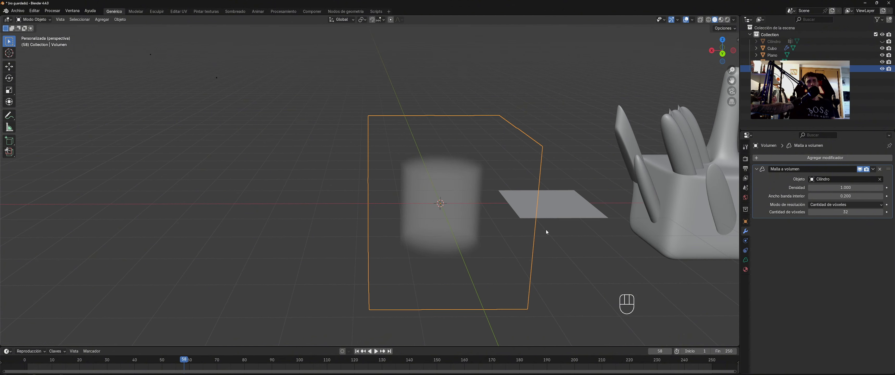
{"action": "left_click", "coordinate": [820, 158]}
{"action": "mouse_move", "coordinate": [810, 166]}
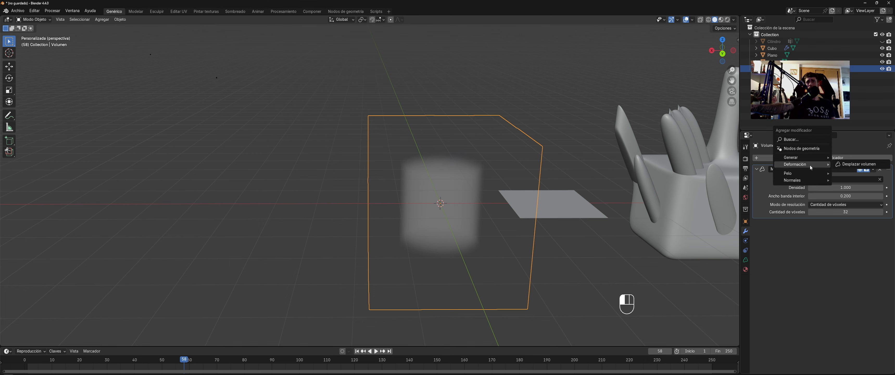
{"action": "left_click", "coordinate": [858, 164]}
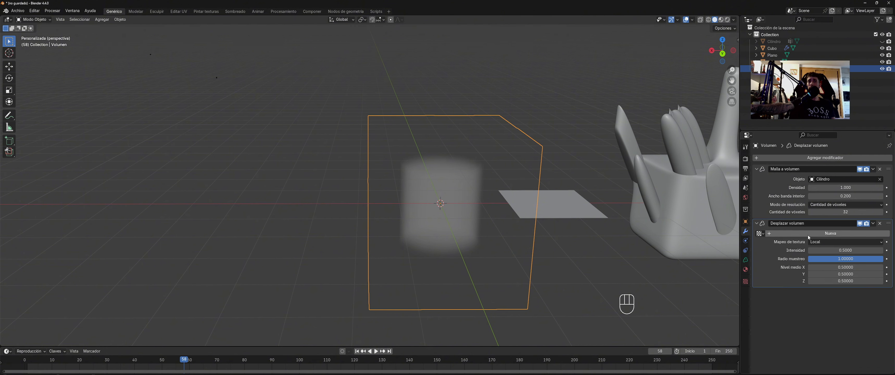
{"action": "left_click", "coordinate": [746, 282]}
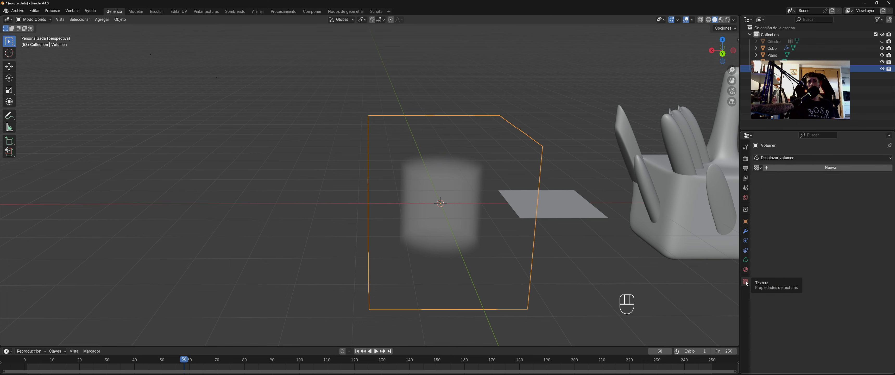
{"action": "left_click", "coordinate": [821, 169]}
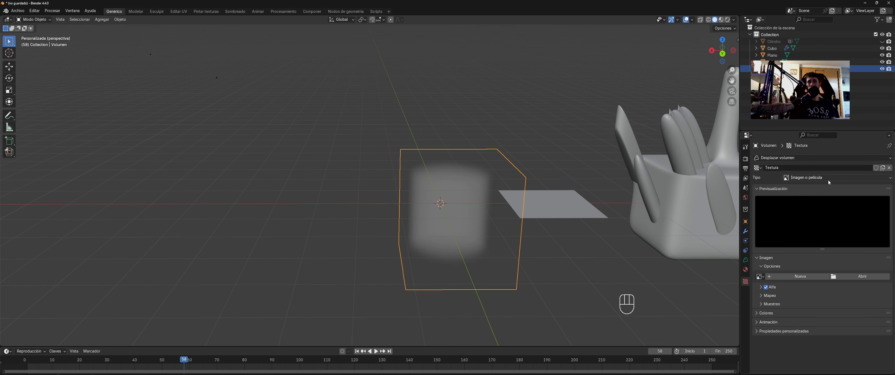
Step: Try the Ruido and Mármol types for the volume's displacement texture
{"action": "left_click", "coordinate": [834, 177]}
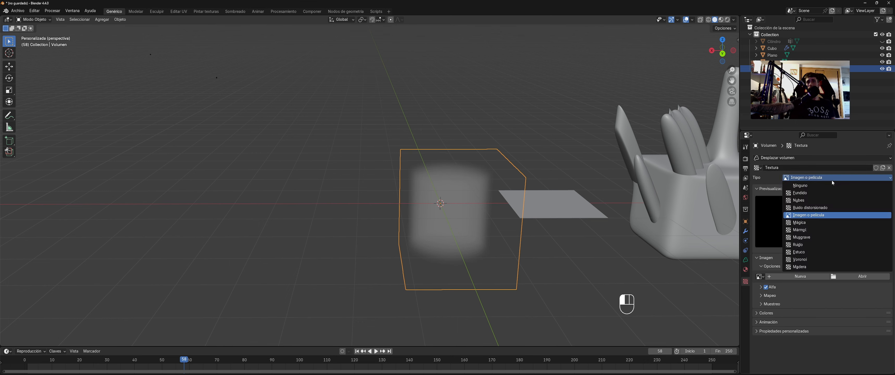
{"action": "left_click", "coordinate": [806, 244]}
{"action": "middle_click_drag", "start_coordinate": [490, 190], "coordinate": [495, 215]}
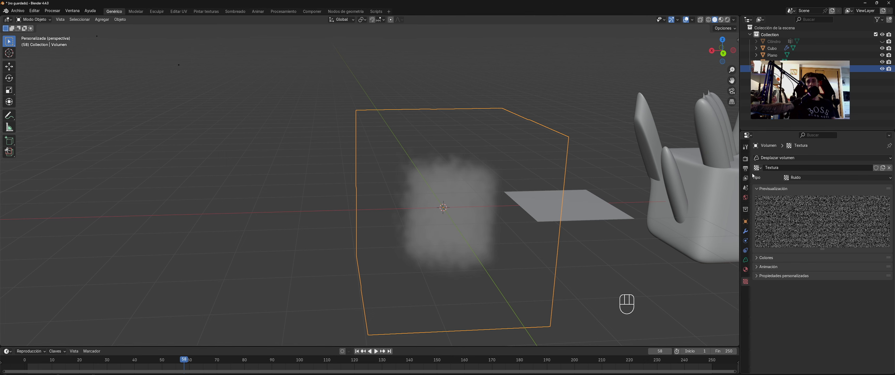
{"action": "left_click", "coordinate": [798, 181]}
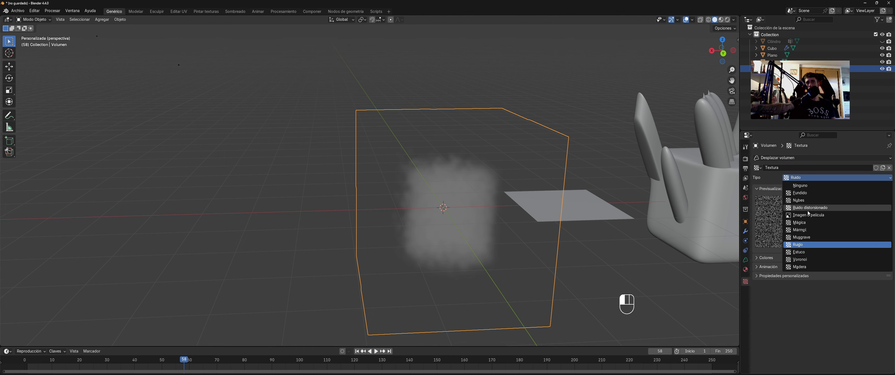
{"action": "left_click", "coordinate": [803, 232]}
{"action": "middle_click_drag", "start_coordinate": [610, 215], "coordinate": [569, 165]}
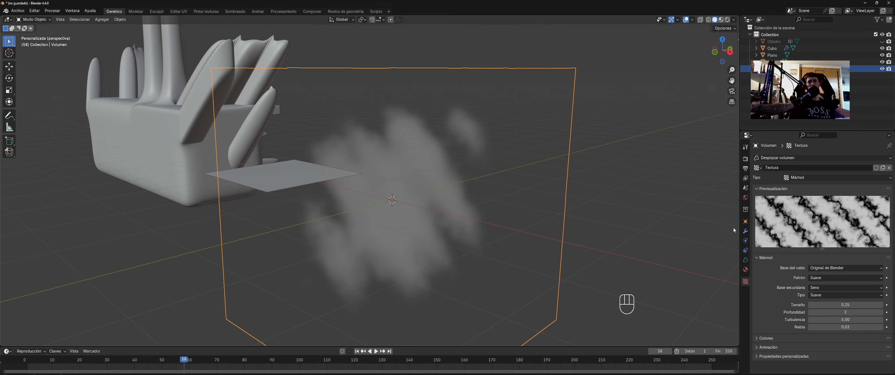
Step: Raise the Volume Displace intensity to about 1.268 and change its texture type to Voronoi
{"action": "left_click", "coordinate": [744, 232]}
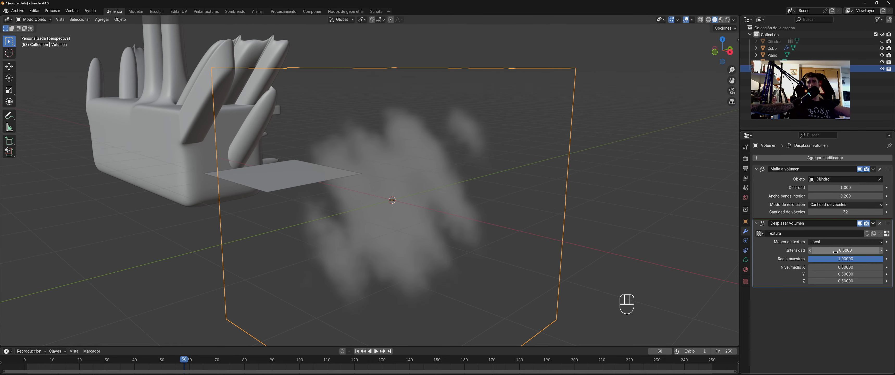
{"action": "left_click_drag", "start_coordinate": [832, 250], "coordinate": [877, 251]}
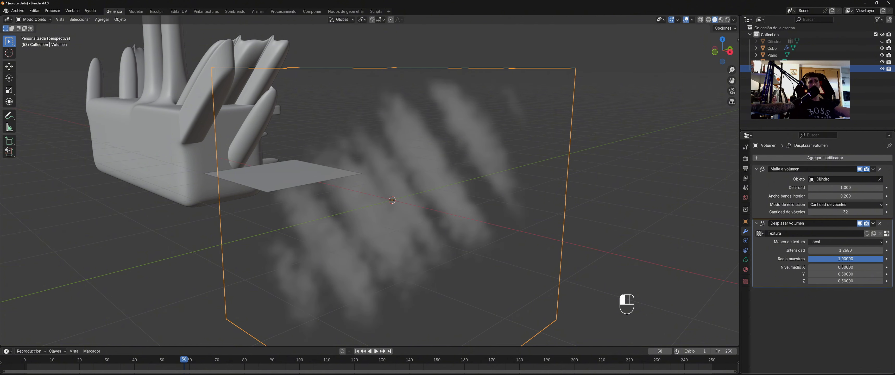
{"action": "left_click", "coordinate": [818, 258]}
{"action": "left_click", "coordinate": [767, 271]}
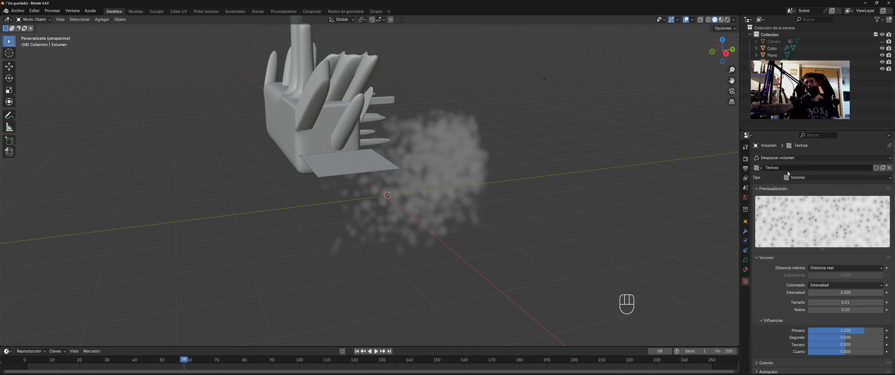
{"action": "middle_click_drag", "start_coordinate": [570, 127], "coordinate": [578, 173]}
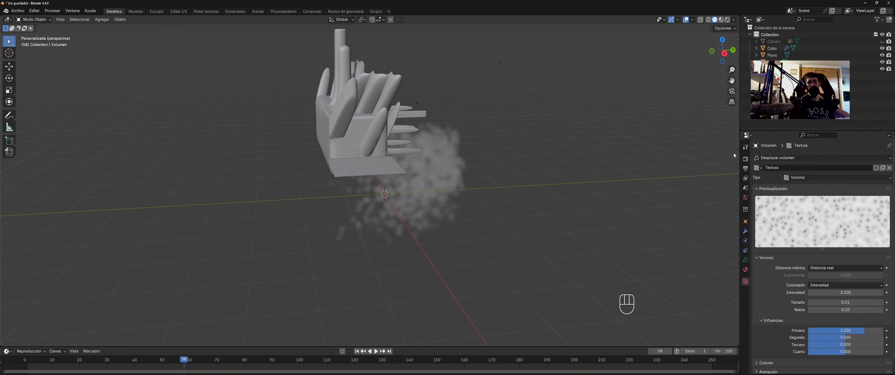
Step: Add a Fusionar modifier to the cube and place it above the Subdivision modifier
{"action": "middle_click_drag", "start_coordinate": [731, 199], "coordinate": [728, 273]}
{"action": "left_click", "coordinate": [745, 260]}
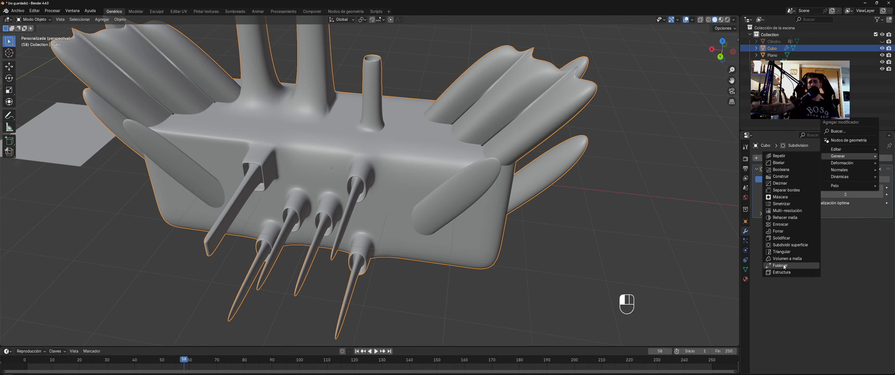
{"action": "left_click", "coordinate": [780, 265]}
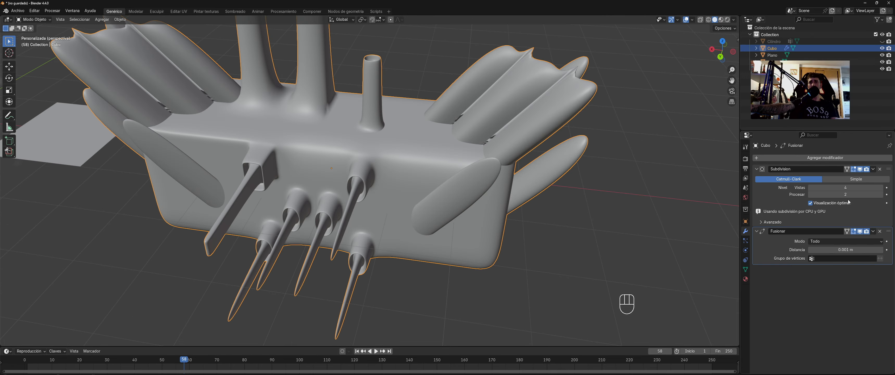
{"action": "left_click_drag", "start_coordinate": [883, 232], "coordinate": [881, 174]}
{"action": "middle_click_drag", "start_coordinate": [418, 146], "coordinate": [310, 135]}
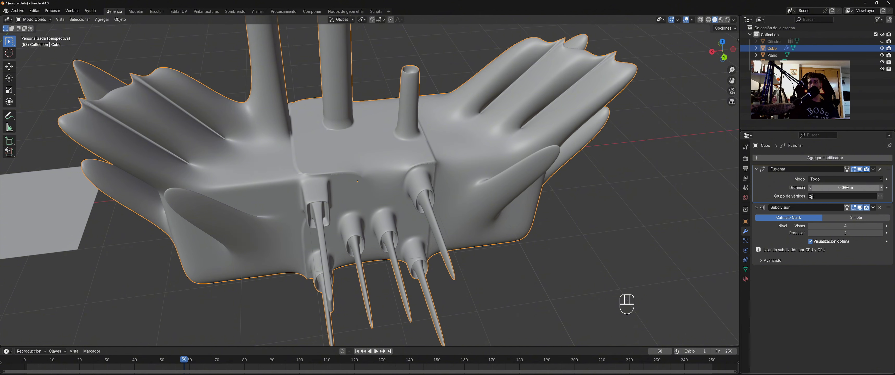
Step: Raise the Fusionar modifier's distance in stages to about 0.086 m, and remove the modifier from the cube
{"action": "left_click_drag", "start_coordinate": [860, 187], "coordinate": [868, 187]}
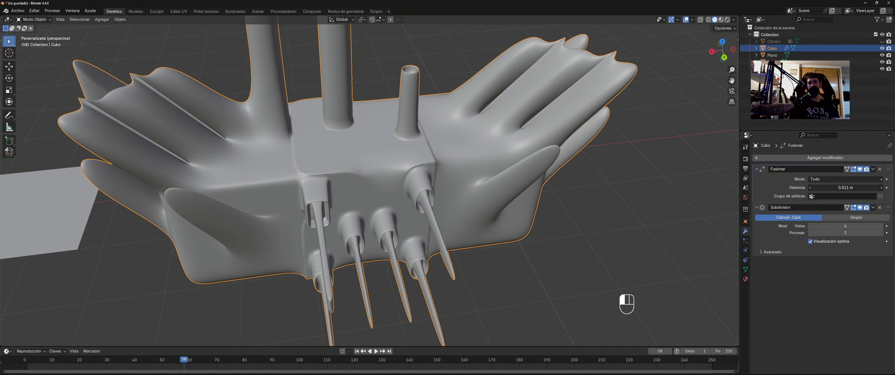
{"action": "left_click_drag", "start_coordinate": [868, 188], "coordinate": [875, 188]}
{"action": "middle_click_drag", "start_coordinate": [534, 163], "coordinate": [303, 140]}
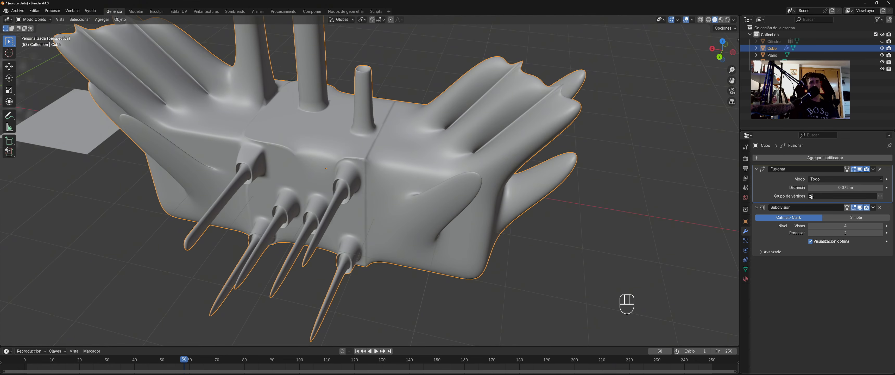
{"action": "left_click_drag", "start_coordinate": [875, 187], "coordinate": [872, 176]}
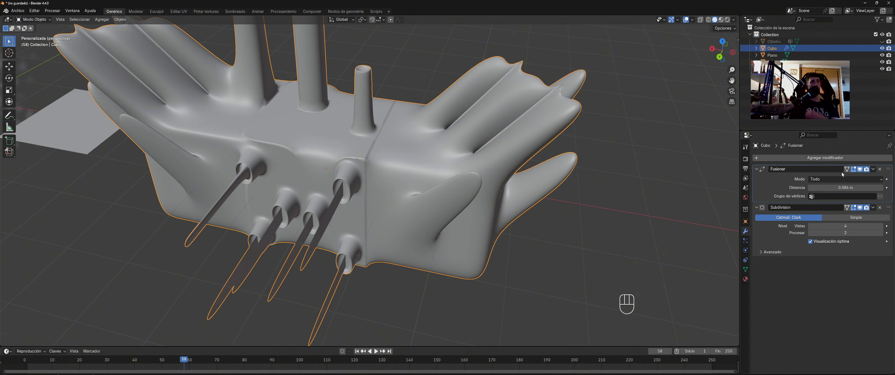
{"action": "left_click", "coordinate": [879, 169]}
Step: Select the flat plane between the volume and the cube and enter Edit Mode on it
{"action": "left_click", "coordinate": [830, 158]}
{"action": "mouse_move", "coordinate": [830, 160]}
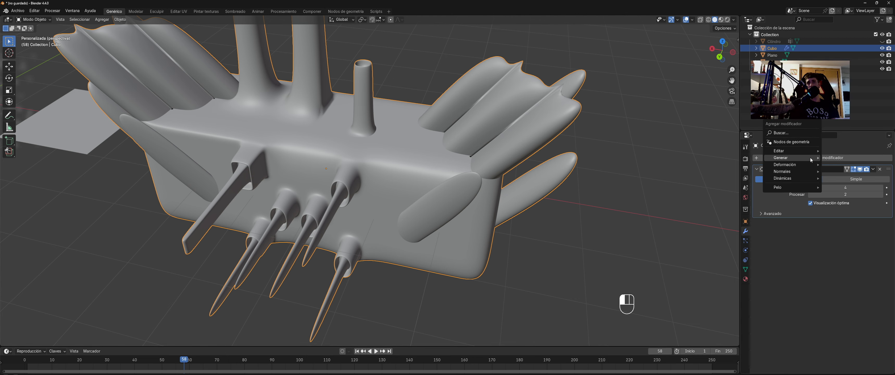
{"action": "middle_click_drag", "start_coordinate": [644, 224], "coordinate": [578, 212]}
{"action": "middle_click_drag", "start_coordinate": [398, 190], "coordinate": [735, 236], "text": "shift"}
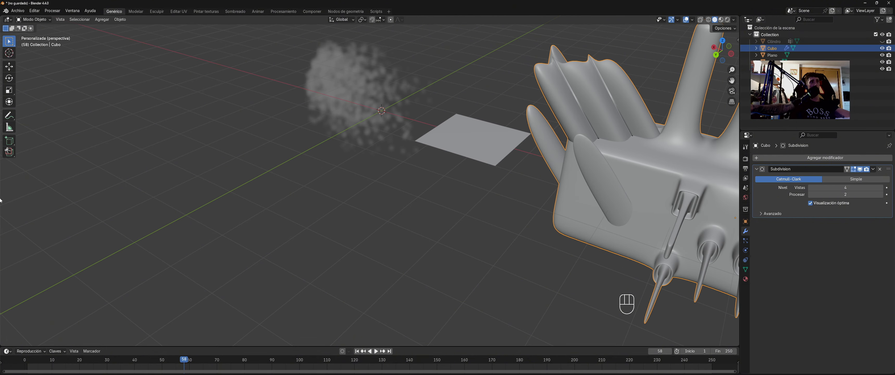
{"action": "middle_click_drag", "start_coordinate": [286, 204], "coordinate": [325, 215]}
{"action": "middle_click_drag", "start_coordinate": [446, 179], "coordinate": [356, 253], "text": "shift"}
{"action": "left_click", "coordinate": [297, 174]}
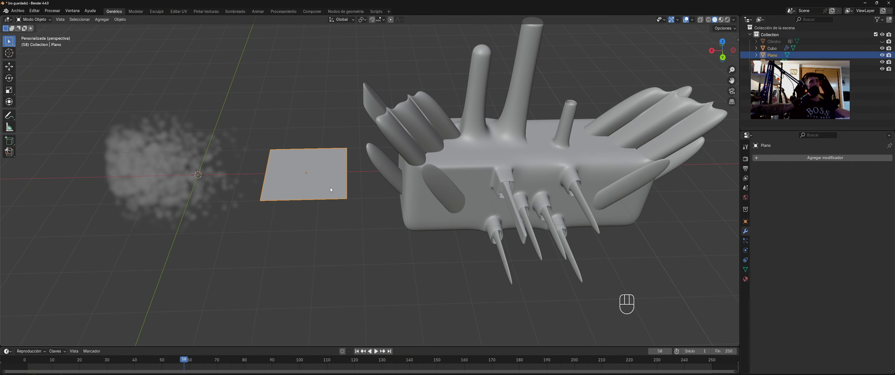
{"action": "scroll", "coordinate": [330, 187], "scroll_direction": "up", "scroll_amount": 2}
{"action": "key", "text": "Tab"}
{"action": "middle_click_drag", "start_coordinate": [271, 201], "coordinate": [360, 230], "text": "shift"}
{"action": "scroll", "coordinate": [378, 186], "scroll_direction": "up", "scroll_amount": 3}
{"action": "key", "text": "Tab"}
{"action": "key", "text": "Tab"}
Step: Divide the plane into a grid with 10 centred loop cuts in one direction and 7 in the other
{"action": "key", "text": "ctrl+r"}
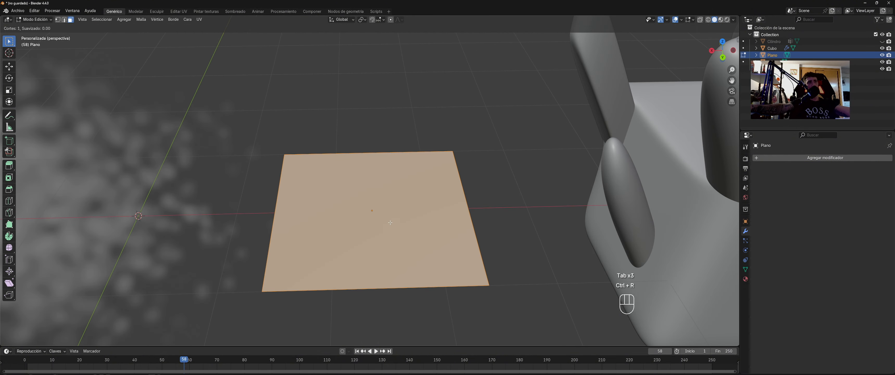
{"action": "scroll", "coordinate": [368, 274], "scroll_direction": "up", "scroll_amount": 8}
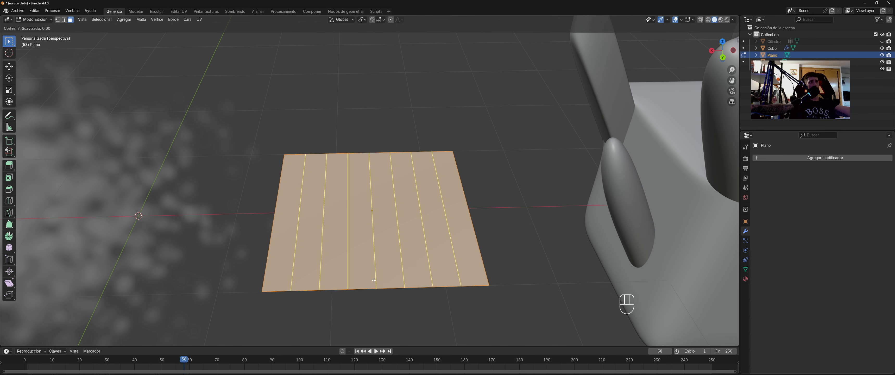
{"action": "left_click", "coordinate": [366, 283]}
{"action": "right_click", "coordinate": [366, 283]}
{"action": "key", "text": "ctrl+r"}
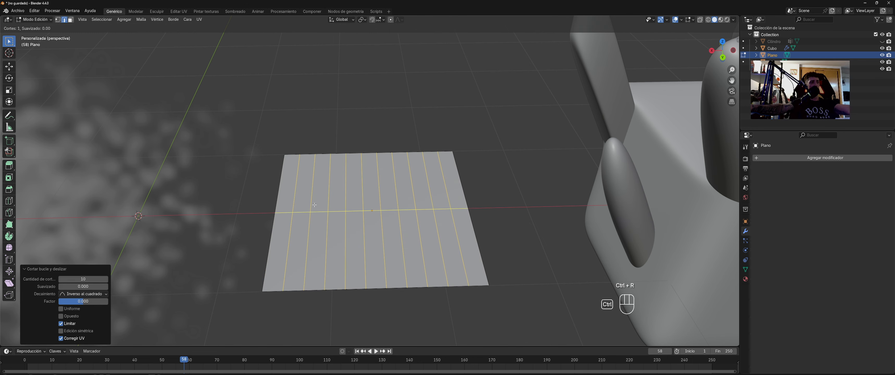
{"action": "scroll", "coordinate": [278, 192], "scroll_direction": "up", "scroll_amount": 4}
{"action": "left_click", "coordinate": [278, 191]}
{"action": "right_click", "coordinate": [236, 185]}
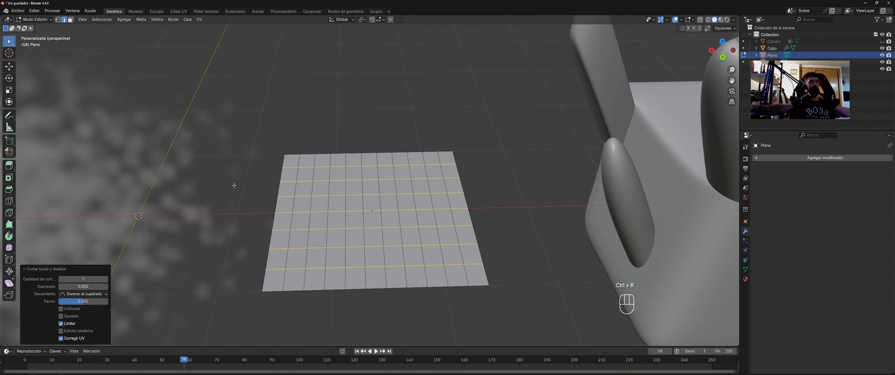
Step: Try the Estructura modifier on the subdivided plane in Object Mode, and remove it
{"action": "left_click", "coordinate": [804, 159]}
{"action": "mouse_move", "coordinate": [804, 160]}
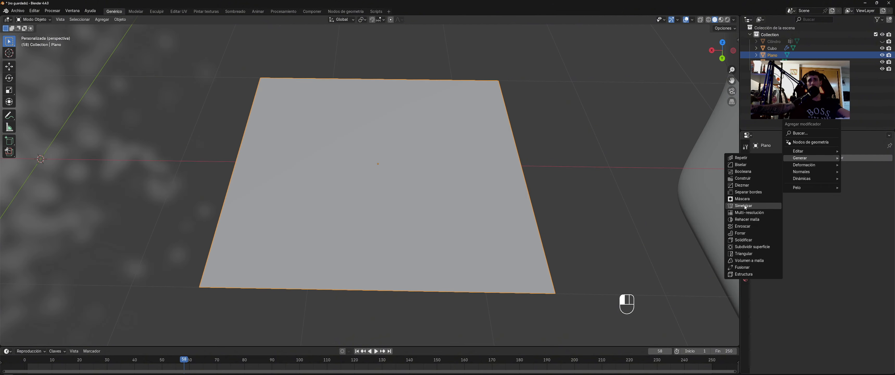
{"action": "left_click", "coordinate": [743, 274]}
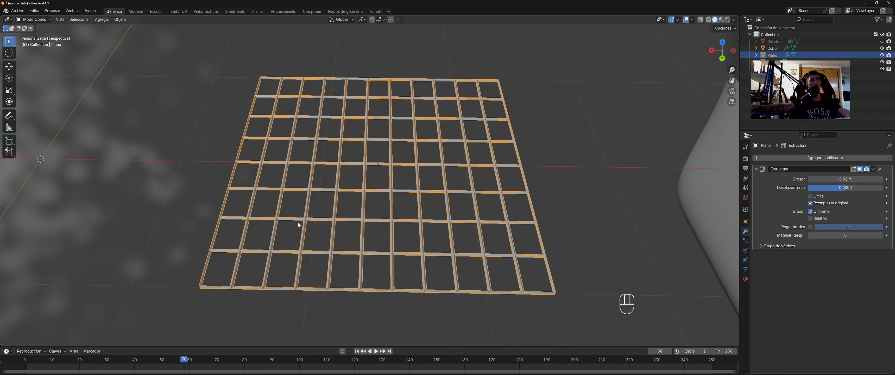
{"action": "middle_click_drag", "start_coordinate": [297, 222], "coordinate": [347, 111]}
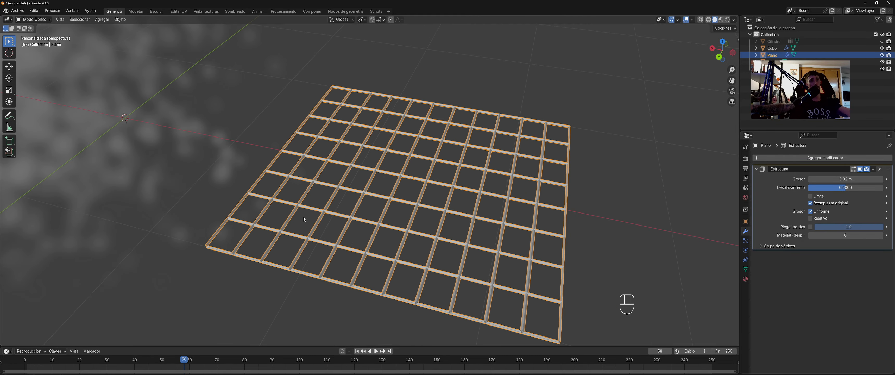
{"action": "middle_click_drag", "start_coordinate": [304, 220], "coordinate": [459, 200]}
{"action": "scroll", "coordinate": [392, 244], "scroll_direction": "down", "scroll_amount": 8}
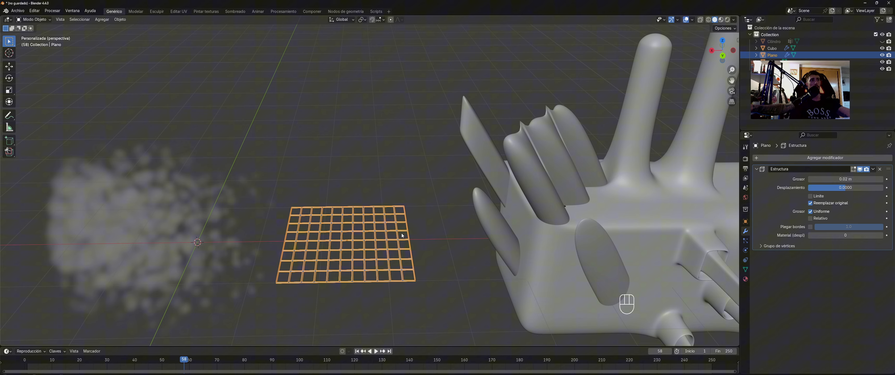
{"action": "mouse_move", "coordinate": [401, 236]}
{"action": "middle_mouse_down", "text": "shift"}
{"action": "mouse_move", "coordinate": [410, 144]}
{"action": "mouse_move", "coordinate": [428, 173]}
{"action": "mouse_move", "coordinate": [387, 161]}
{"action": "middle_mouse_up", "text": "shift"}
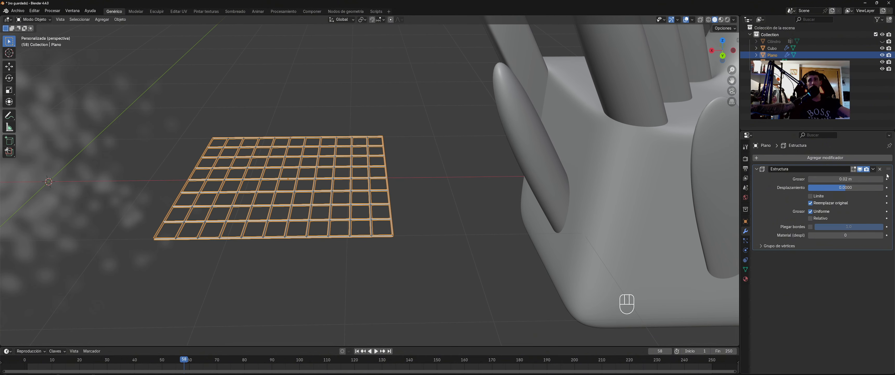
{"action": "left_click", "coordinate": [879, 169]}
Step: Select the cube model and enter Edit Mode on it, with its upper surface in view
{"action": "middle_click_drag", "start_coordinate": [557, 197], "coordinate": [307, 174], "text": "shift"}
{"action": "key", "text": "Tab"}
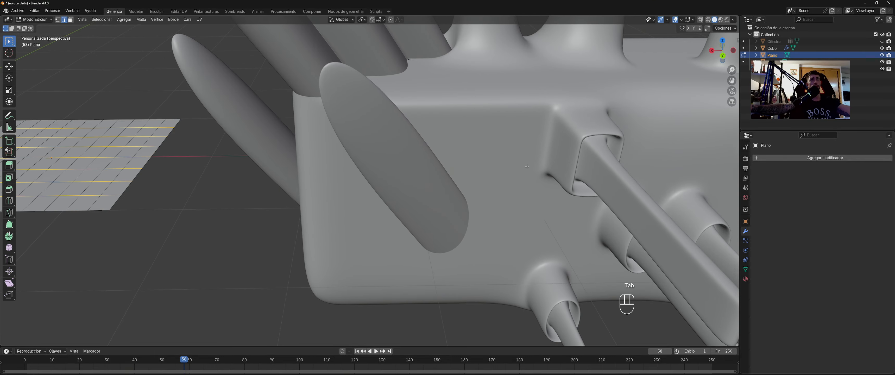
{"action": "key", "text": "Tab"}
{"action": "left_click", "coordinate": [527, 167]}
{"action": "key", "text": "Tab"}
{"action": "scroll", "coordinate": [532, 168], "scroll_direction": "down", "scroll_amount": 2}
{"action": "middle_click_drag", "start_coordinate": [470, 182], "coordinate": [290, 215]}
{"action": "middle_click_drag", "start_coordinate": [290, 174], "coordinate": [389, 208], "text": "shift"}
{"action": "mouse_move", "coordinate": [389, 208]}
{"action": "middle_mouse_down"}
{"action": "mouse_move", "coordinate": [292, 205]}
{"action": "mouse_move", "coordinate": [385, 219]}
{"action": "middle_mouse_up"}
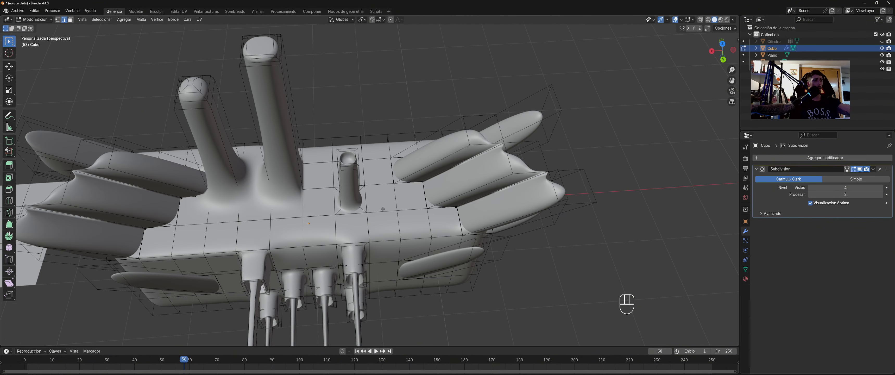
Step: Add two crossing sets of 5 loop cuts beside the short tube on the cube's upper surface
{"action": "key", "text": "3"}
{"action": "key", "text": "ctrl+r"}
{"action": "key", "text": "ctrl+r"}
{"action": "scroll", "coordinate": [381, 196], "scroll_direction": "up", "scroll_amount": 4}
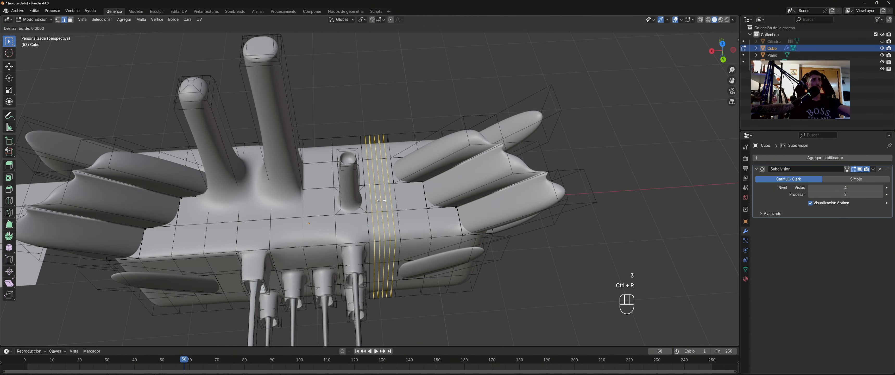
{"action": "left_click", "coordinate": [378, 191]}
{"action": "right_click", "coordinate": [377, 191]}
{"action": "key", "text": "ctrl+r"}
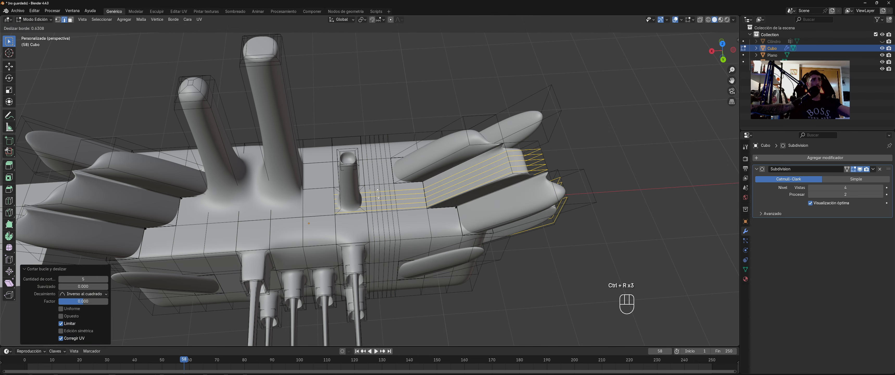
Step: Select the densely cut faces beside the short tube and convert them to a wireframe with the Estructura face operation
{"action": "middle_click_drag", "start_coordinate": [373, 278], "coordinate": [401, 185], "text": "shift"}
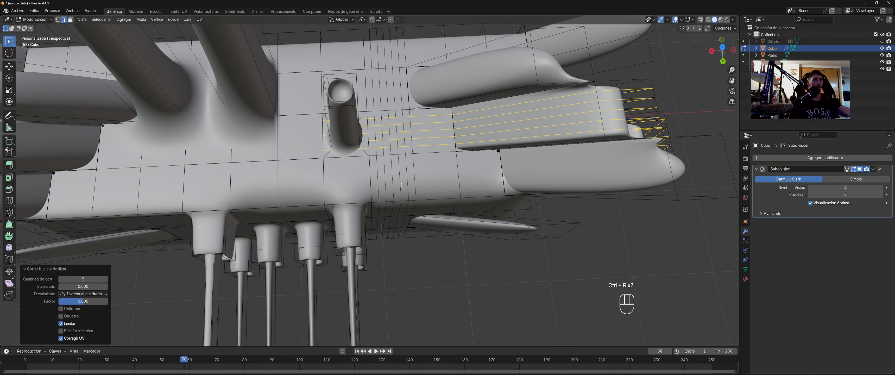
{"action": "left_click", "coordinate": [374, 124]}
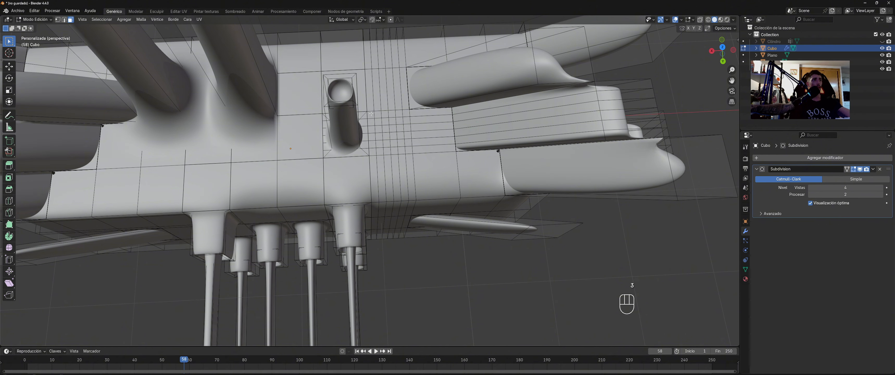
{"action": "left_click_drag", "start_coordinate": [401, 139], "coordinate": [405, 146], "text": "shift"}
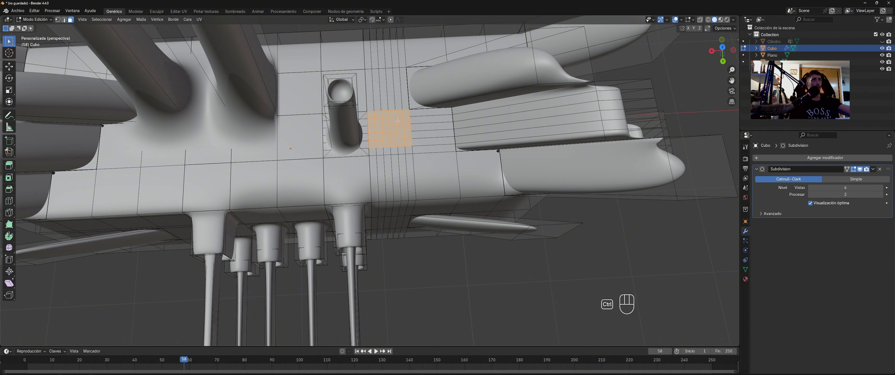
{"action": "key", "text": "ctrl+f"}
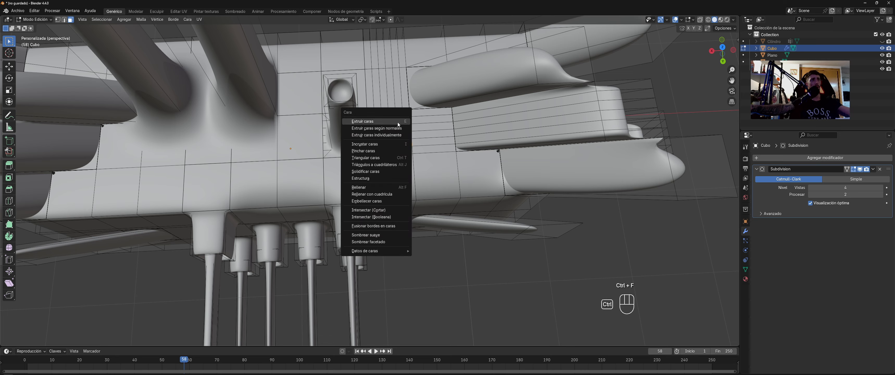
{"action": "left_click", "coordinate": [383, 178]}
{"action": "scroll", "coordinate": [423, 145], "scroll_direction": "up", "scroll_amount": 2}
{"action": "middle_click_drag", "start_coordinate": [423, 145], "coordinate": [331, 106]}
{"action": "scroll", "coordinate": [435, 141], "scroll_direction": "up", "scroll_amount": 2}
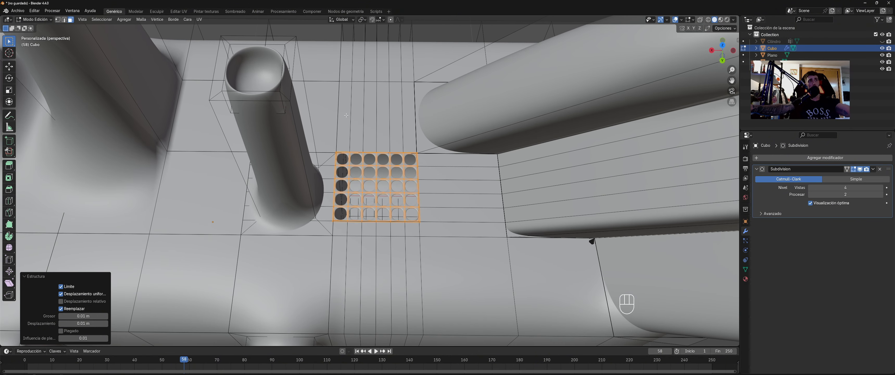
{"action": "scroll", "coordinate": [451, 153], "scroll_direction": "down", "scroll_amount": 12}
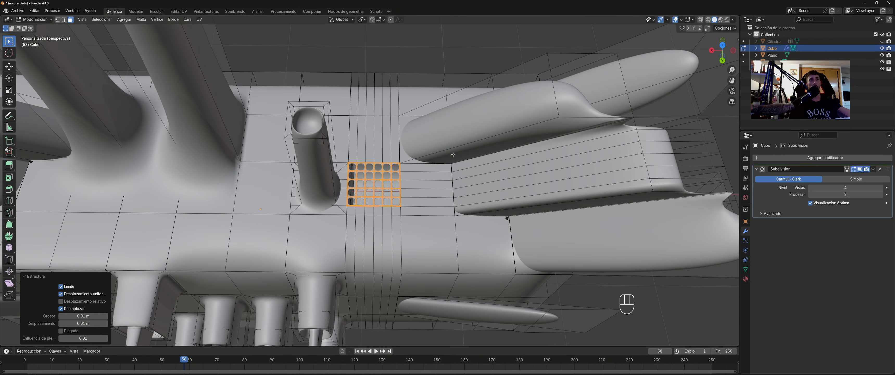
{"action": "scroll", "coordinate": [430, 140], "scroll_direction": "up", "scroll_amount": 5}
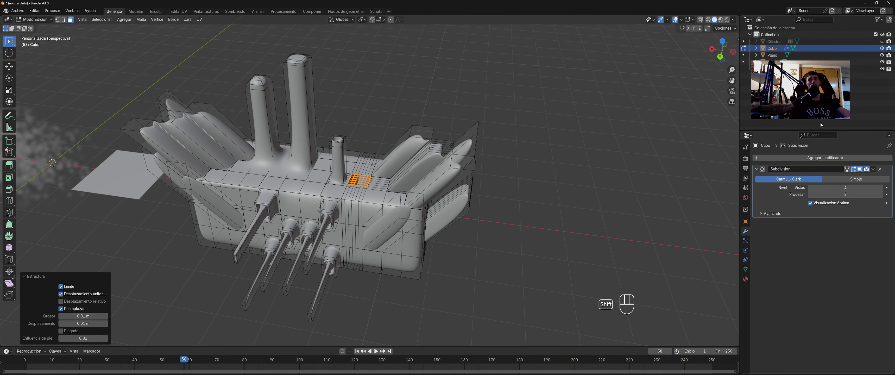
Step: Remove the Subdivision modifier from the cube and deselect the wireframe faces
{"action": "left_click", "coordinate": [879, 169]}
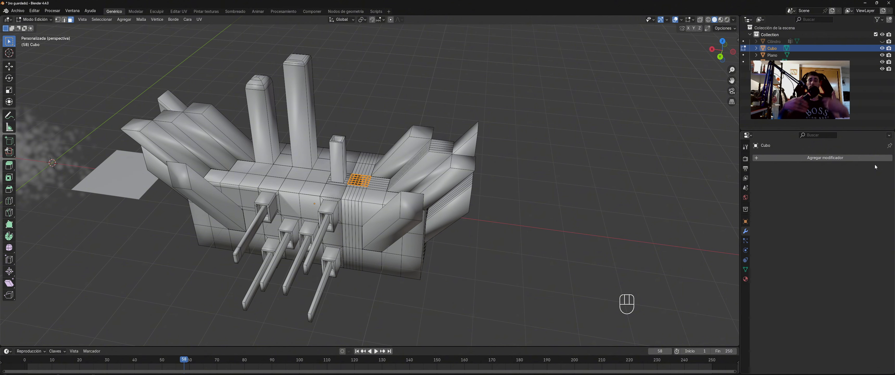
{"action": "left_click", "coordinate": [830, 157]}
{"action": "mouse_move", "coordinate": [820, 157]}
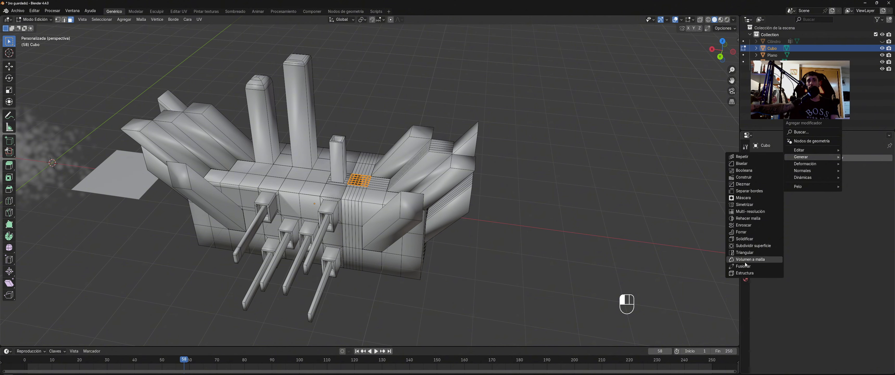
{"action": "left_click", "coordinate": [697, 133]}
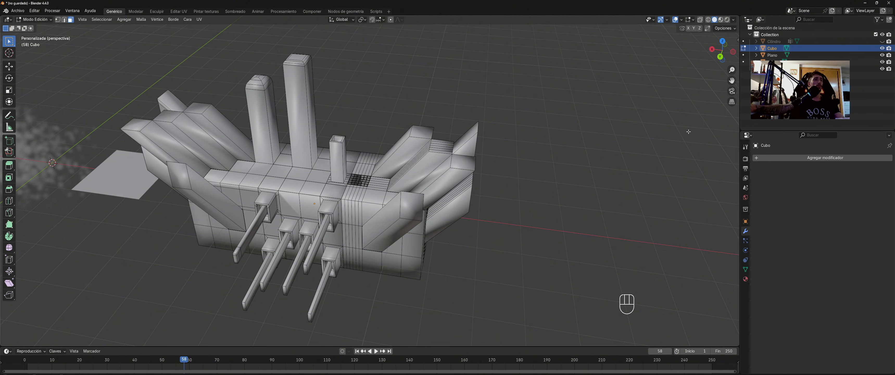